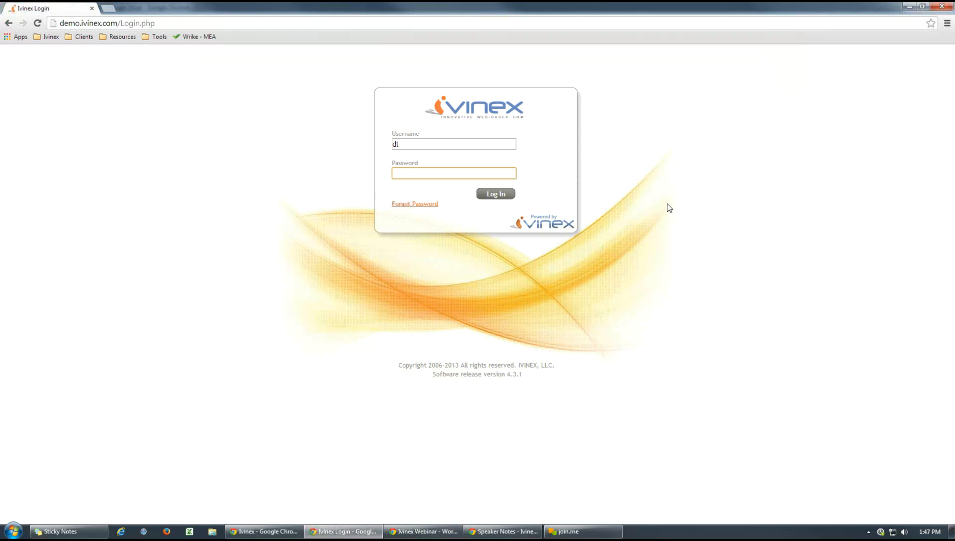
- Log in by entering the account password and dismiss the browser's offer to save it
type("***")
key("Return")
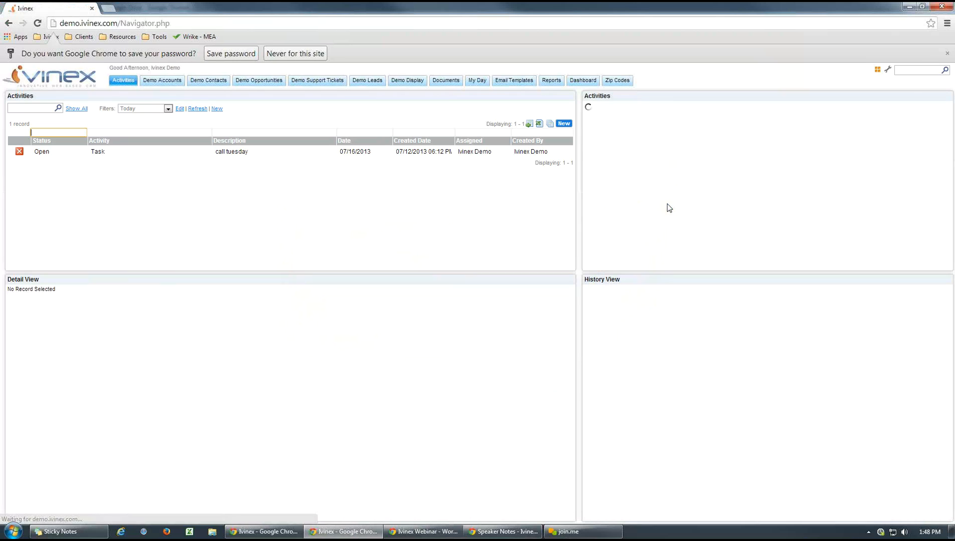
left_click(946, 53)
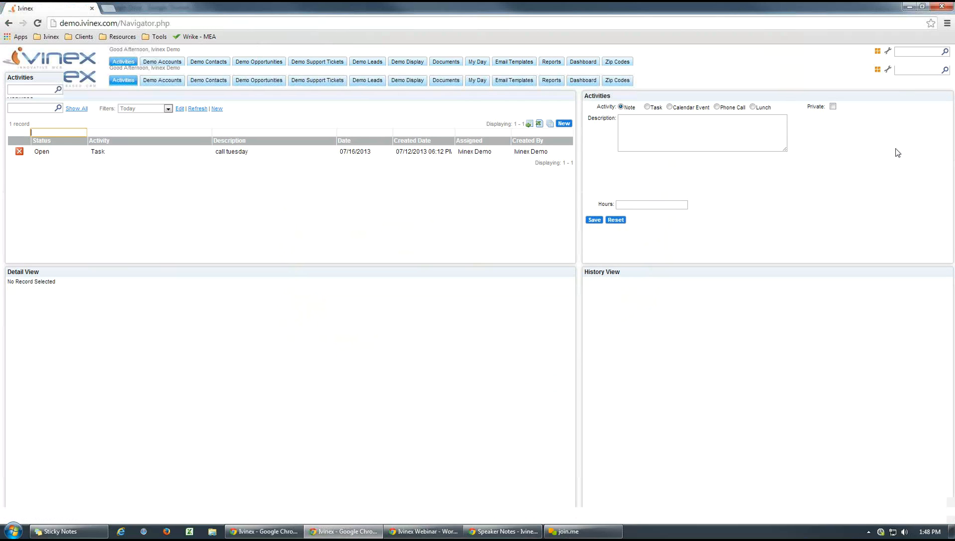
key("ctrl+plus")
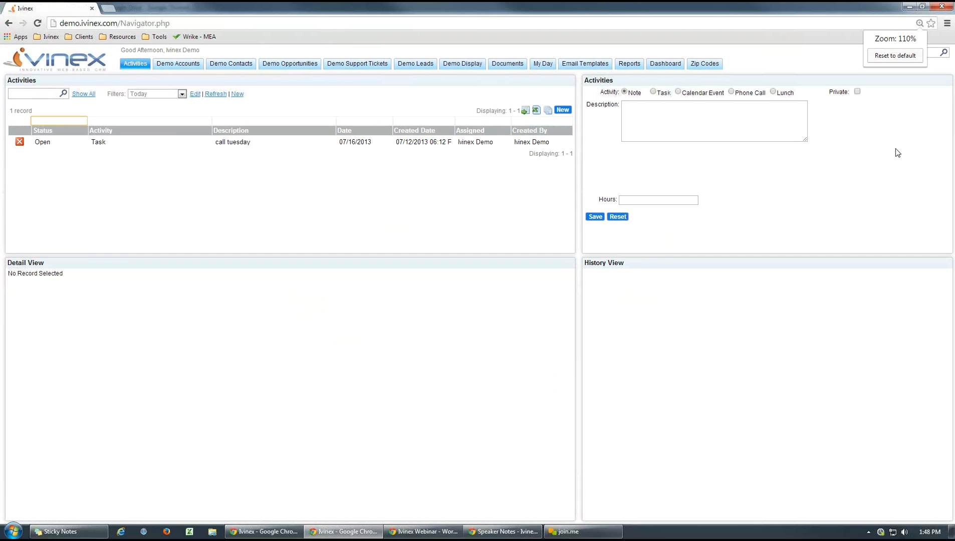
left_click(882, 55)
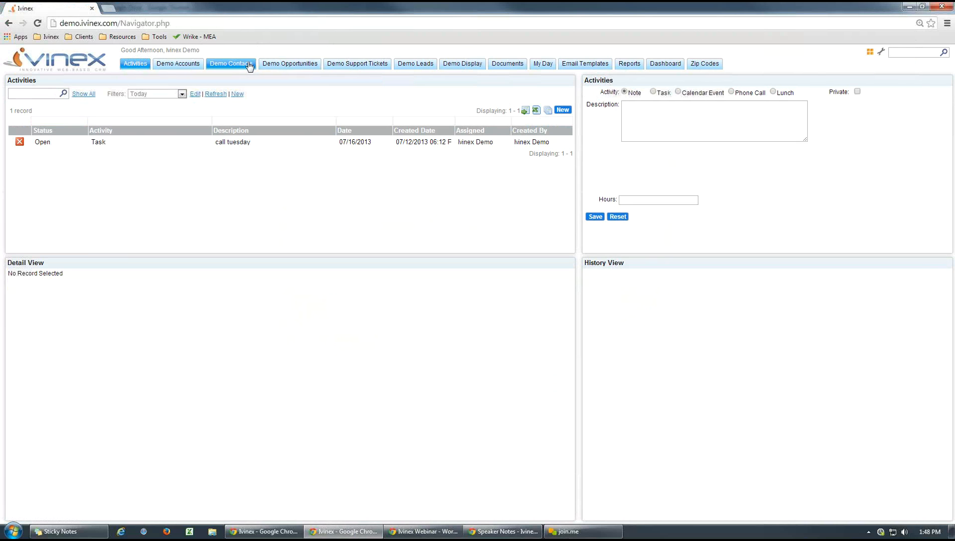
- Show the Demo Contacts list and open the Workflow Wizard in the administrator area
left_click(250, 65)
left_click(881, 52)
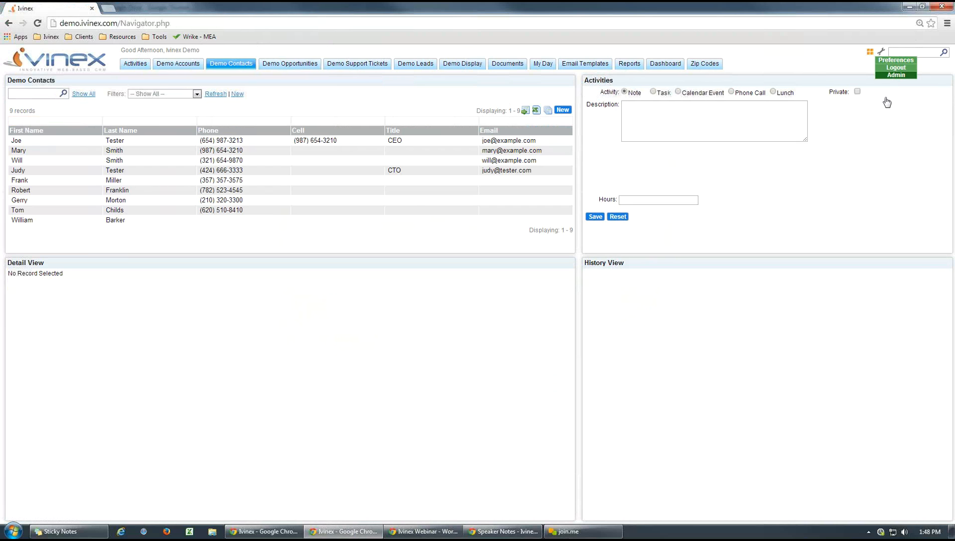
left_click(889, 76)
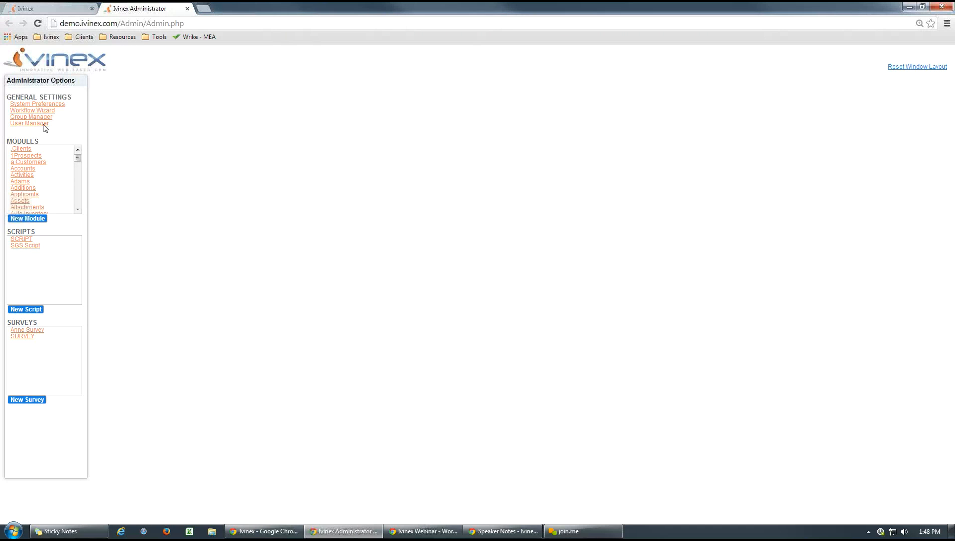
left_click(35, 111)
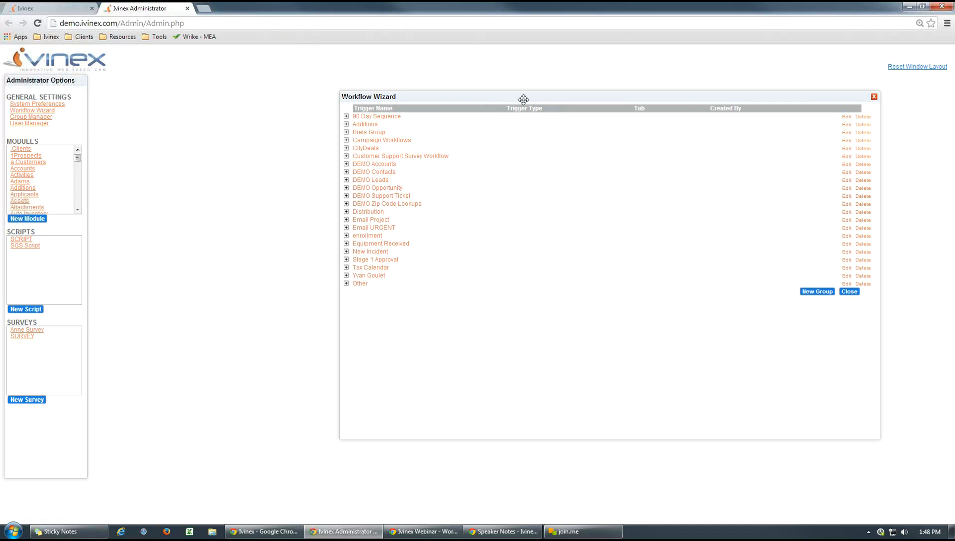
left_click_drag(523, 99, 434, 95)
- Expand the DEMO Accounts, Contacts, Leads, Opportunity, Support Ticket and Zip Code Lookups workflow groups to view their triggers
left_click(257, 160)
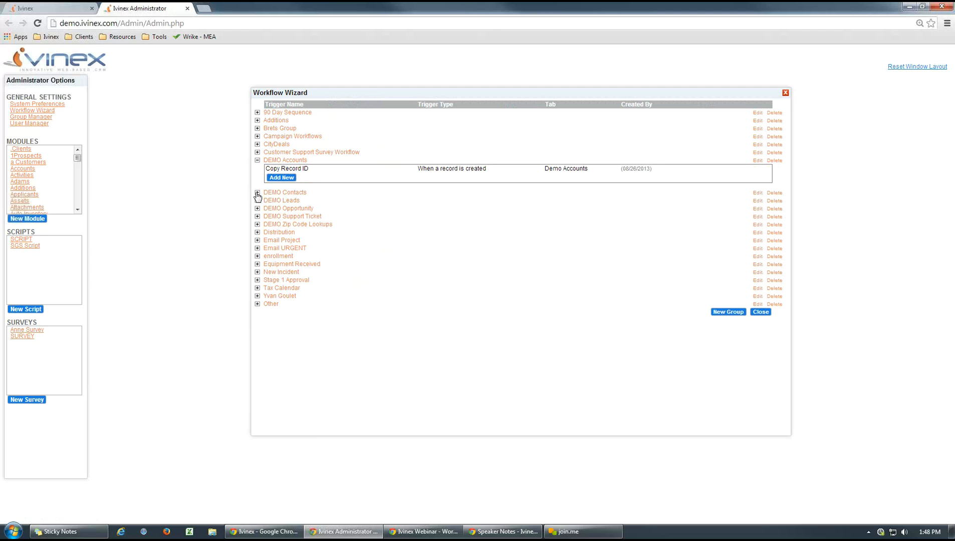
left_click(257, 193)
left_click(257, 233)
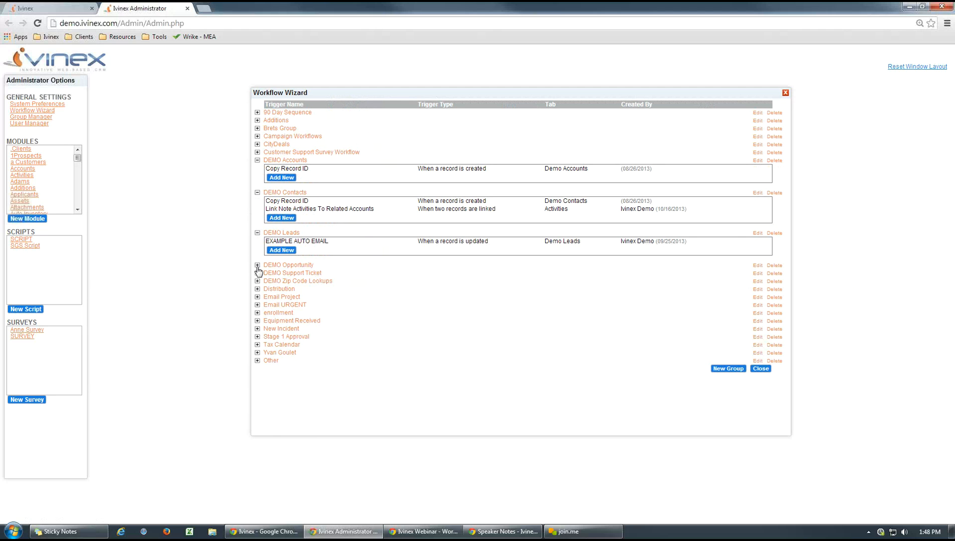
left_click(257, 266)
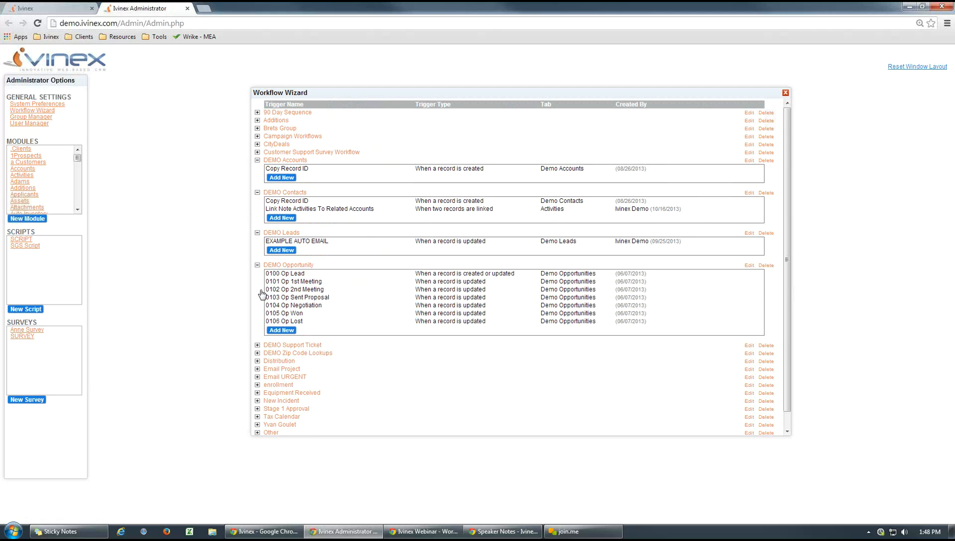
left_click(257, 345)
left_click(257, 409)
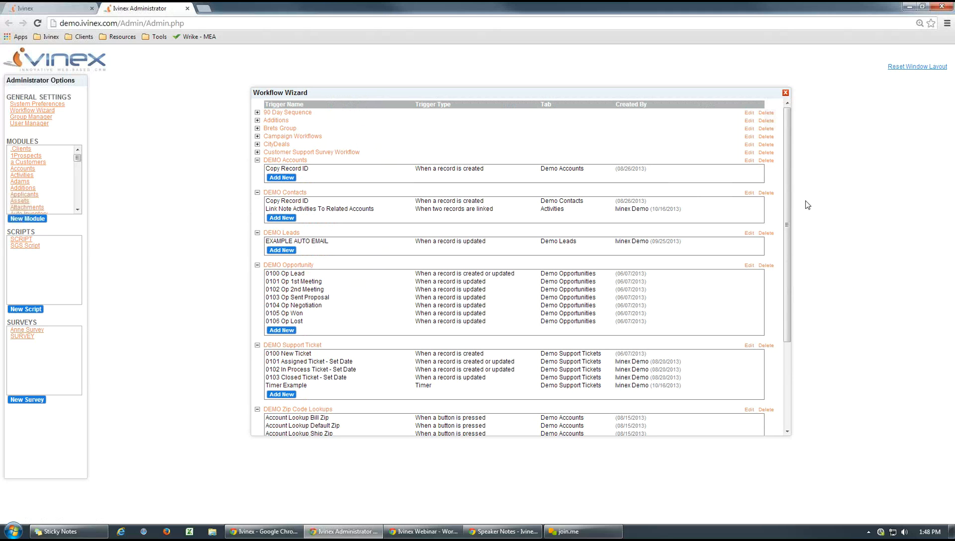
left_click_drag(786, 181, 791, 218)
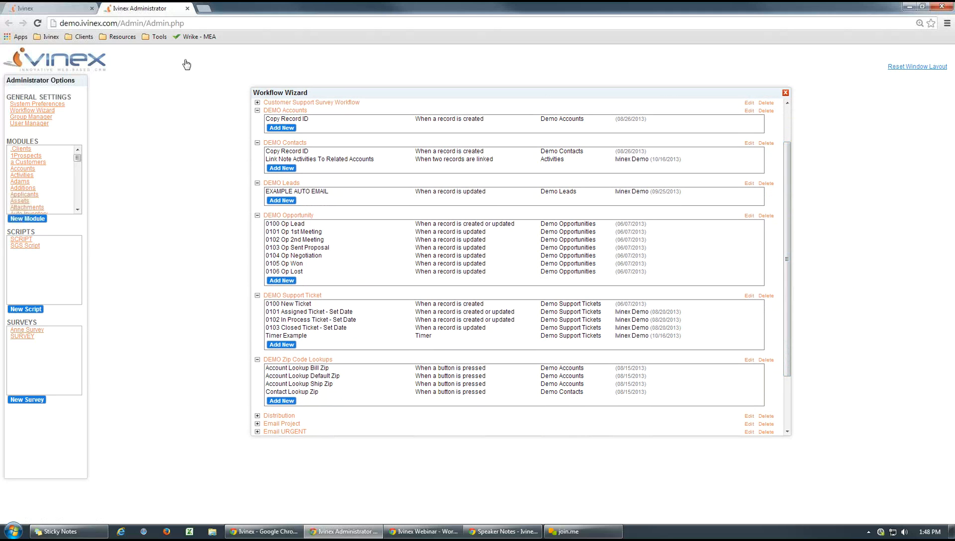
- Return to the Demo Contacts list and open the first contact's record
left_click(48, 9)
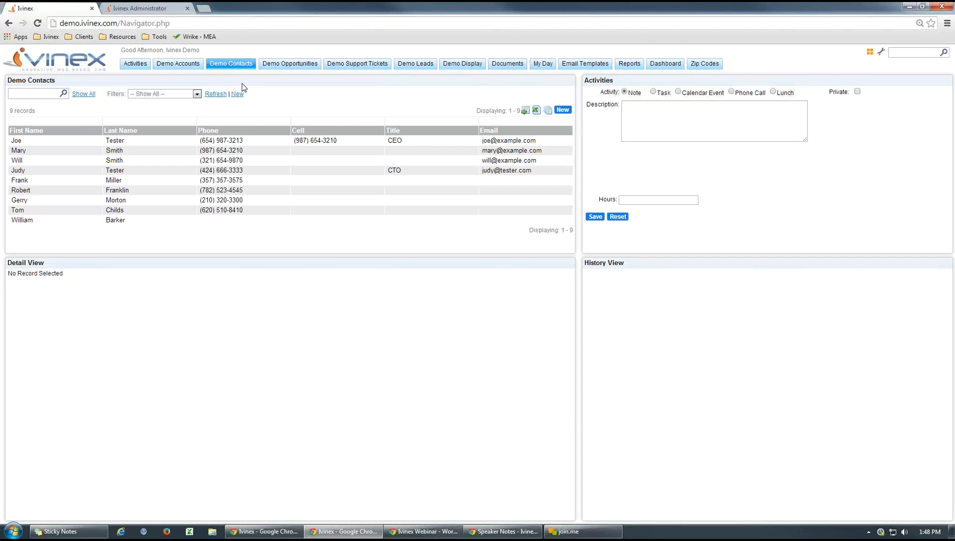
left_click(230, 140)
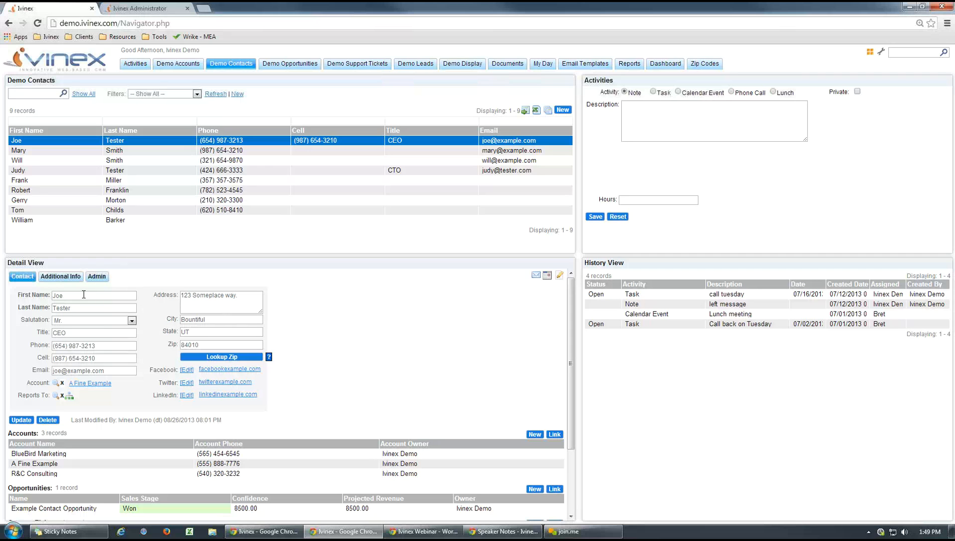
- Try the salutation Dr. on the opened contact and set it back to Mr
left_click(131, 320)
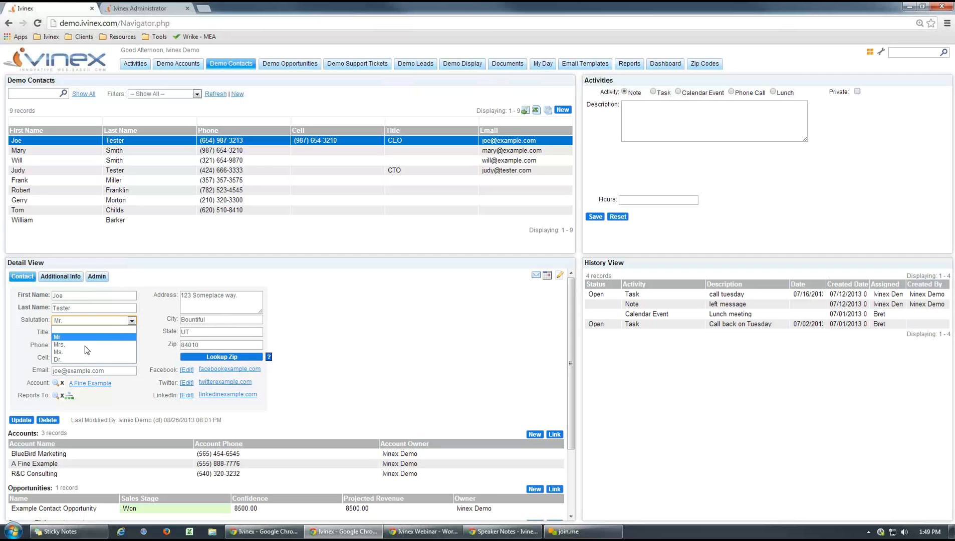
left_click(70, 358)
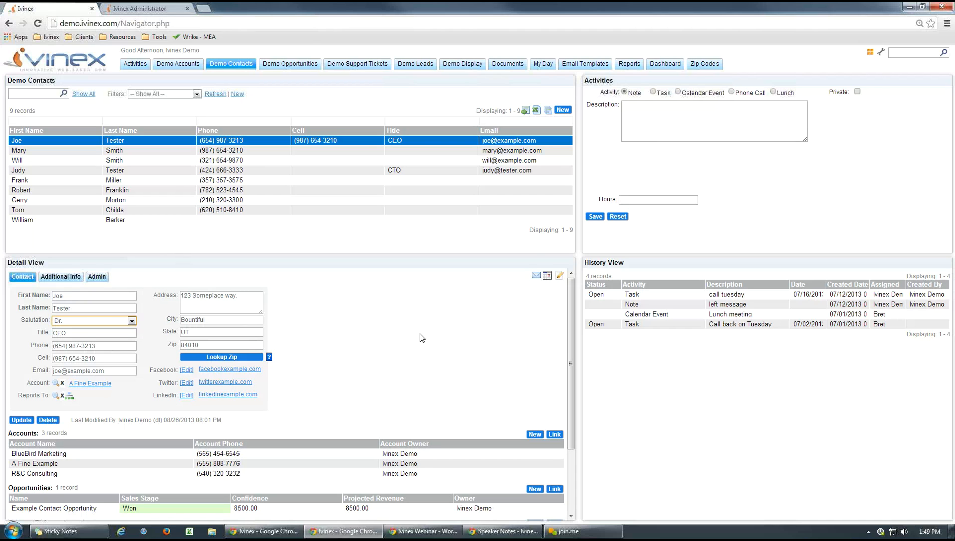
left_click(105, 323)
left_click(98, 337)
- Open the Copy Record ID workflow under DEMO Contacts and examine the Import ID detail of its update action
left_click(156, 10)
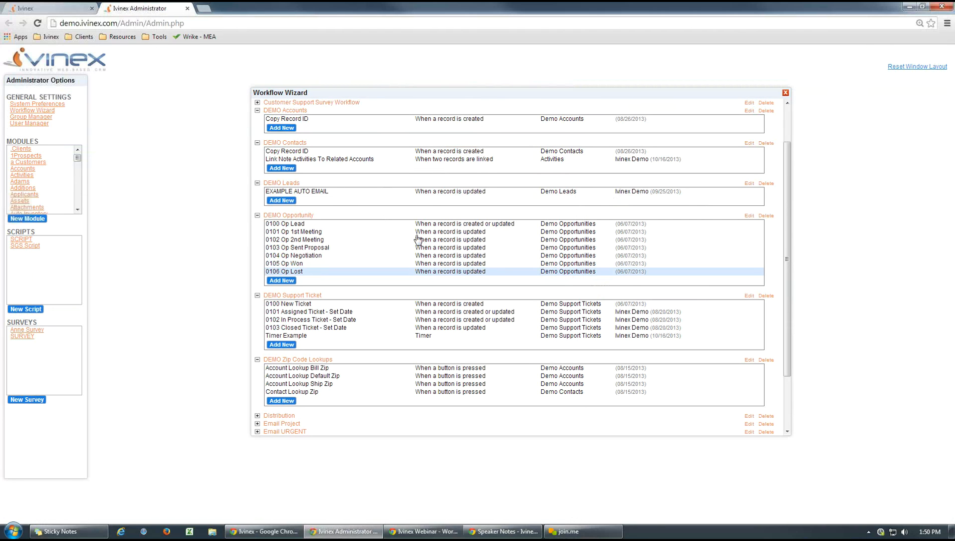
left_click(302, 154)
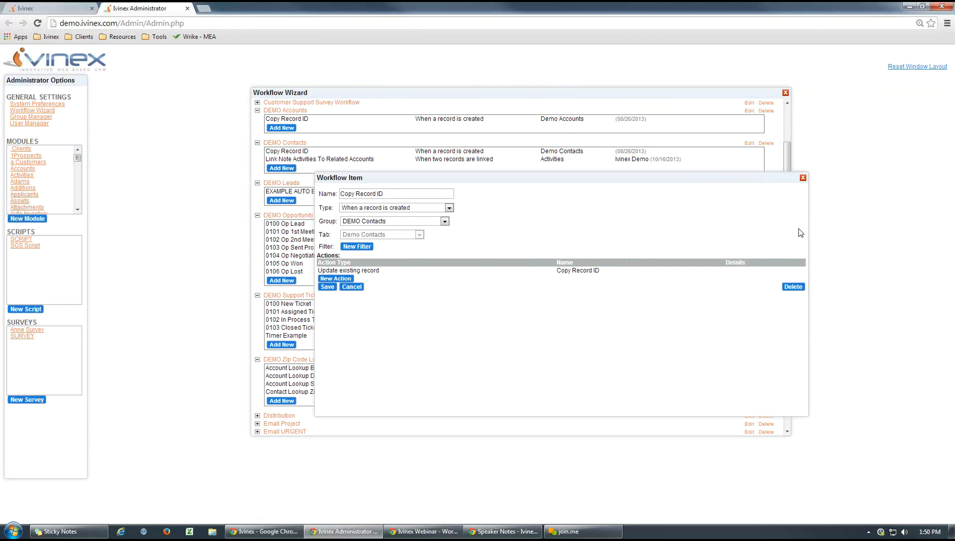
left_click_drag(808, 233, 789, 230)
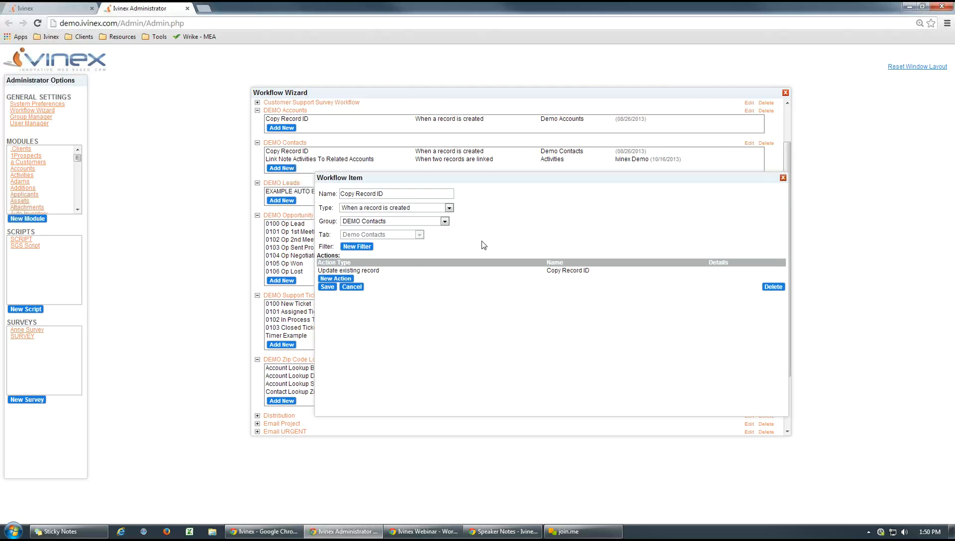
left_click(373, 272)
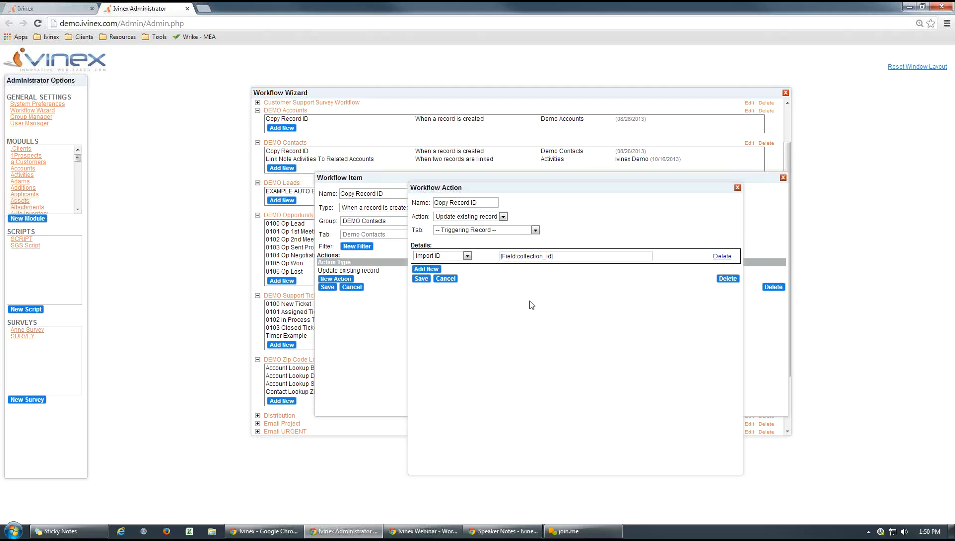
left_click(565, 256)
key("ctrl+a")
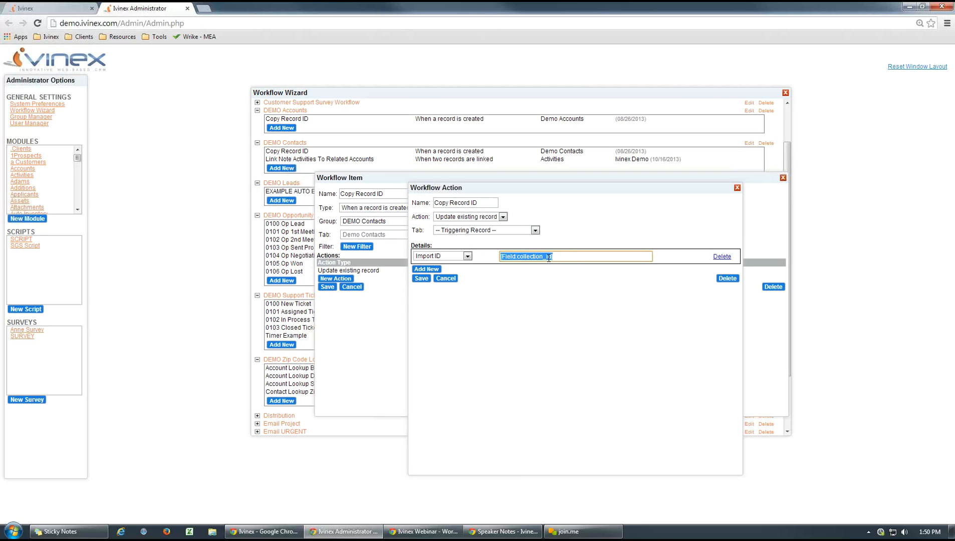
left_click(551, 316)
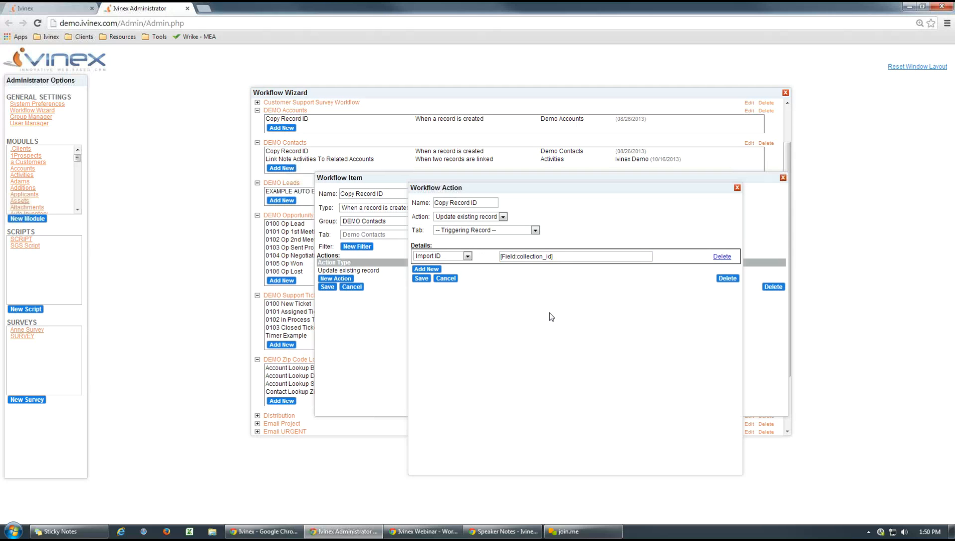
- Return to the first contact's record and examine the Record ID and Import ID in its admin details
left_click(60, 8)
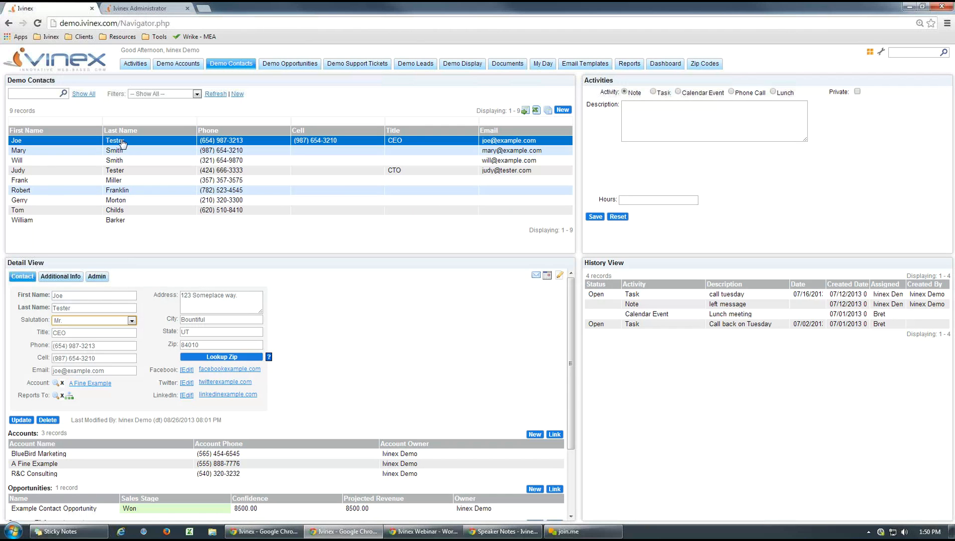
left_click(163, 141)
left_click(509, 142)
left_click(97, 279)
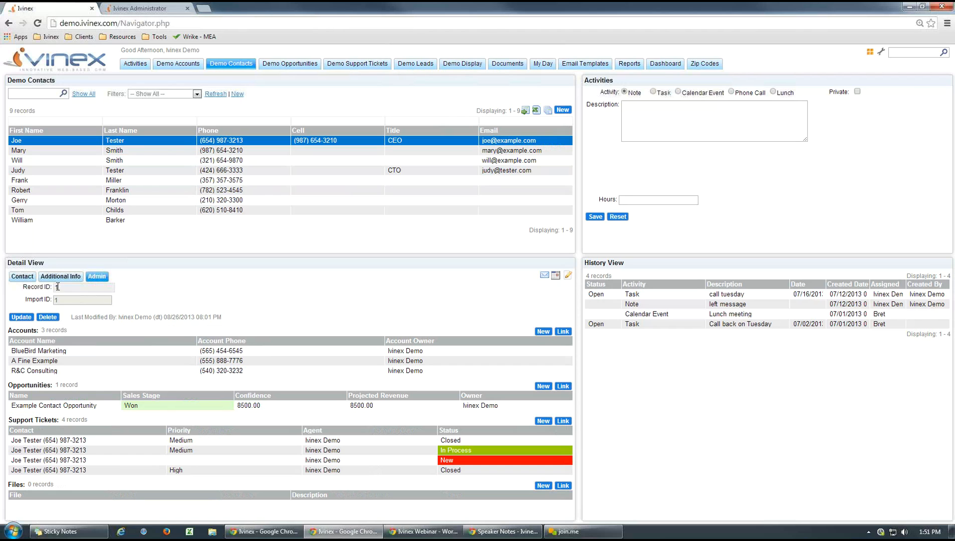
left_click(178, 297)
- Close the workflow action, review the Copy Record ID workflow's name and available trigger types, and leave it without saving
left_click(143, 14)
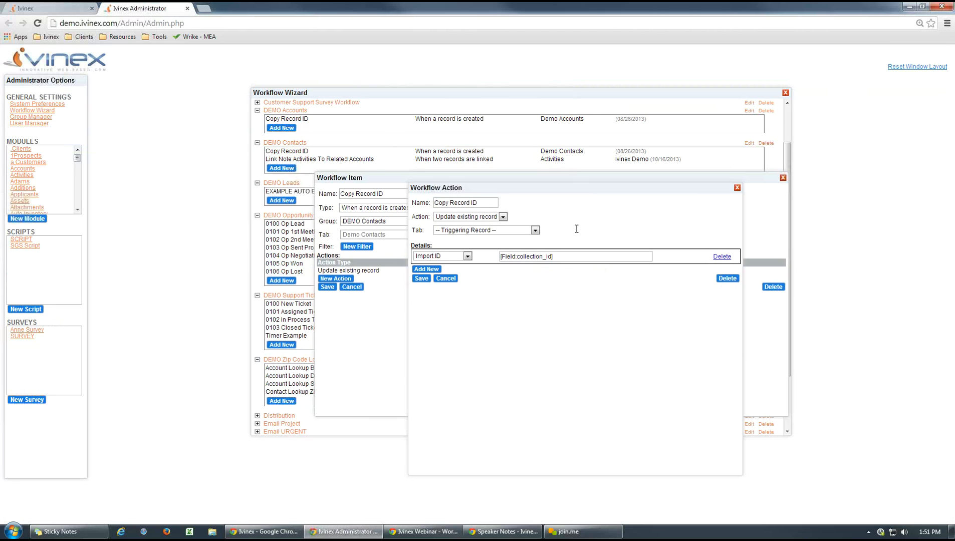
left_click(737, 187)
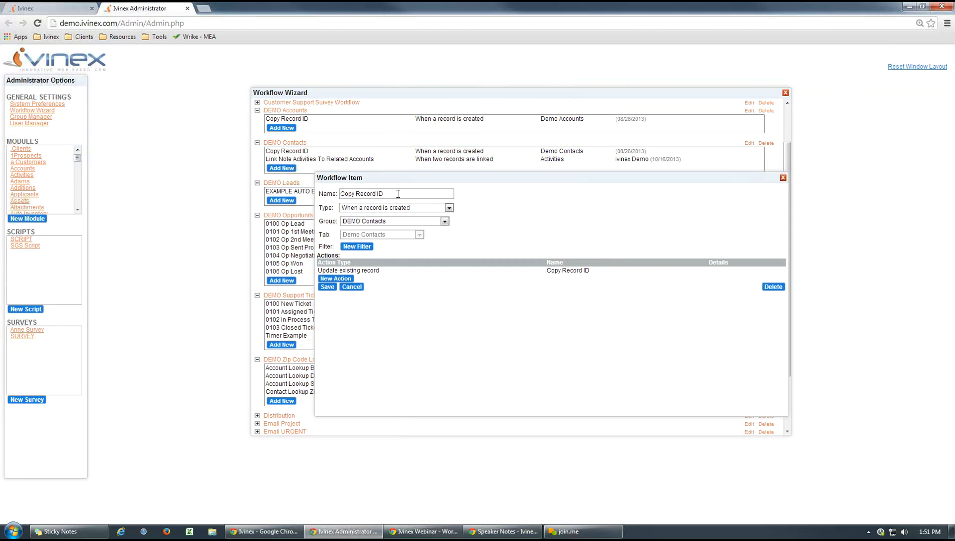
left_click_drag(397, 194, 322, 193)
left_click(518, 224)
left_click(449, 207)
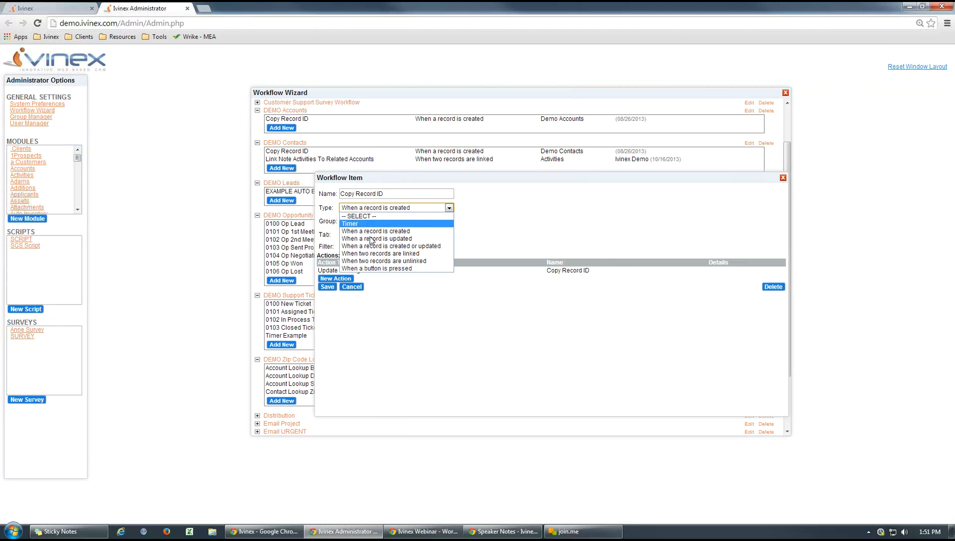
left_click(487, 348)
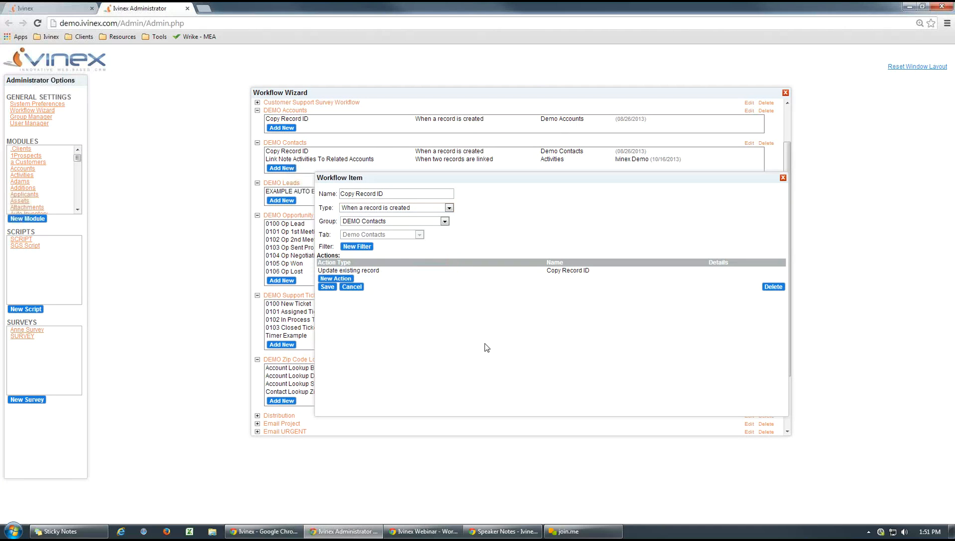
left_click(353, 288)
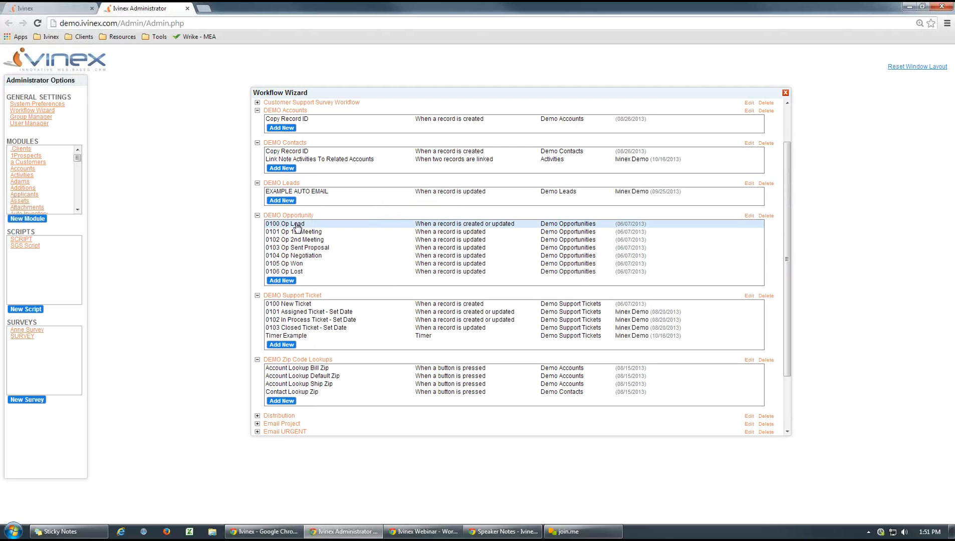
left_click(257, 216)
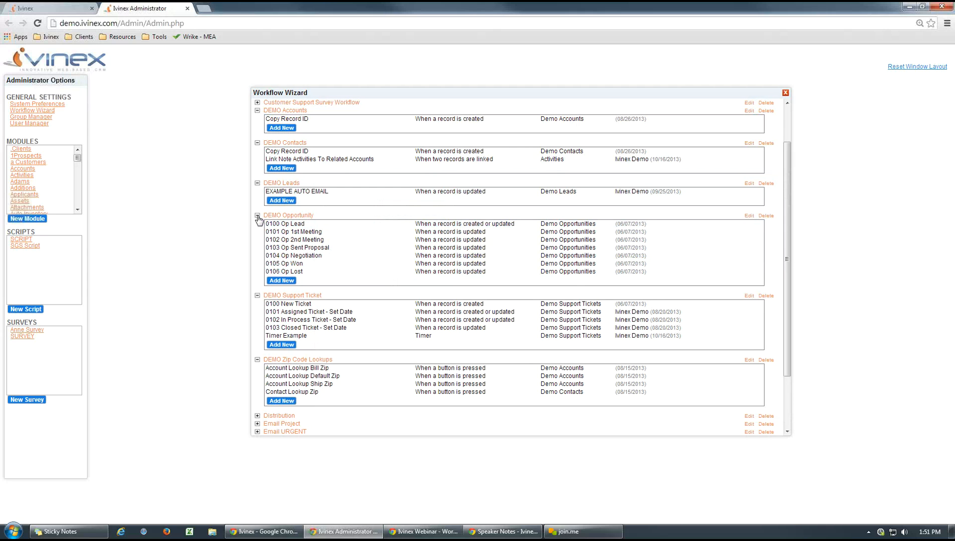
left_click(258, 215)
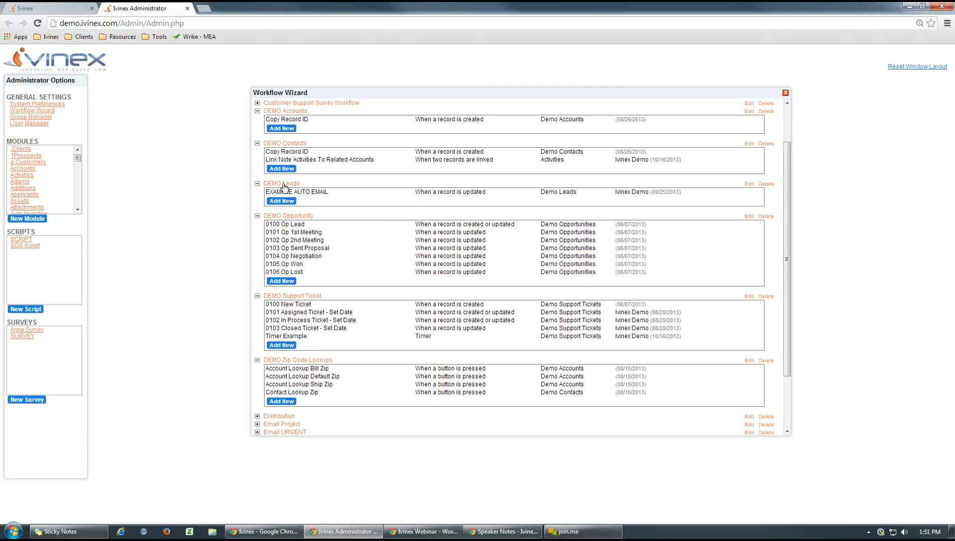
- Reopen the Copy Record ID workflow under DEMO Contacts, check its tab setting and open a new filter
left_click(291, 154)
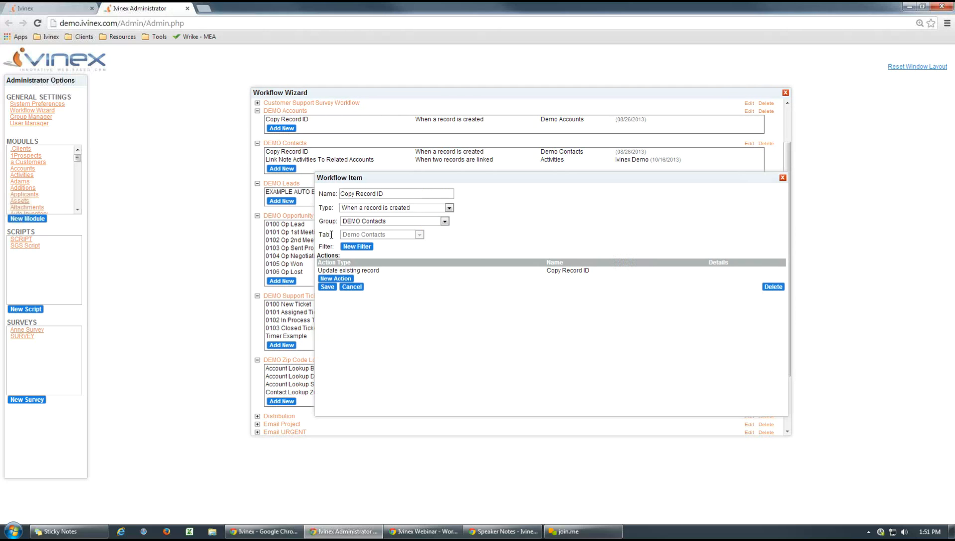
left_click_drag(331, 235, 321, 236)
left_click(480, 233)
left_click(364, 250)
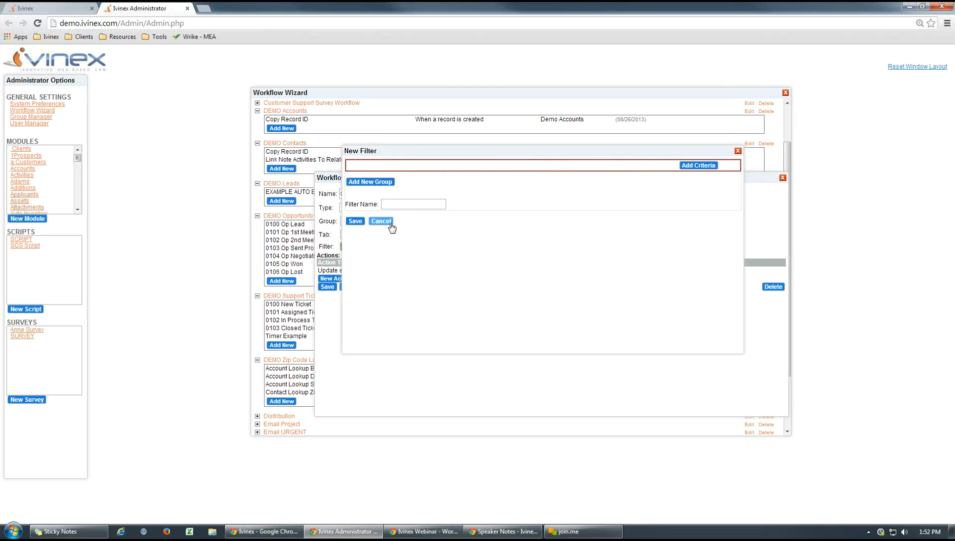
- Discard the new filter and start a new action in the Copy Record ID workflow that updates an existing record
left_click(389, 222)
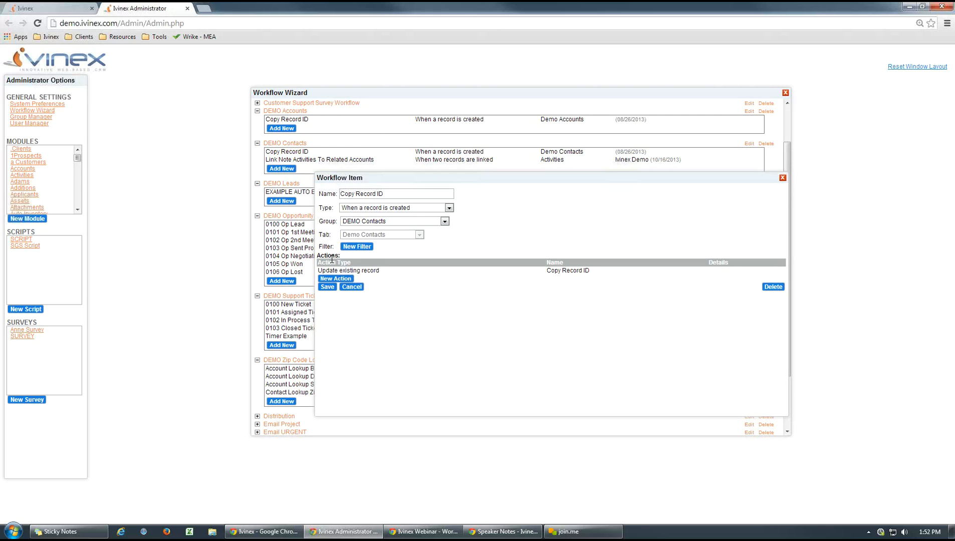
left_click(333, 279)
left_click(471, 203)
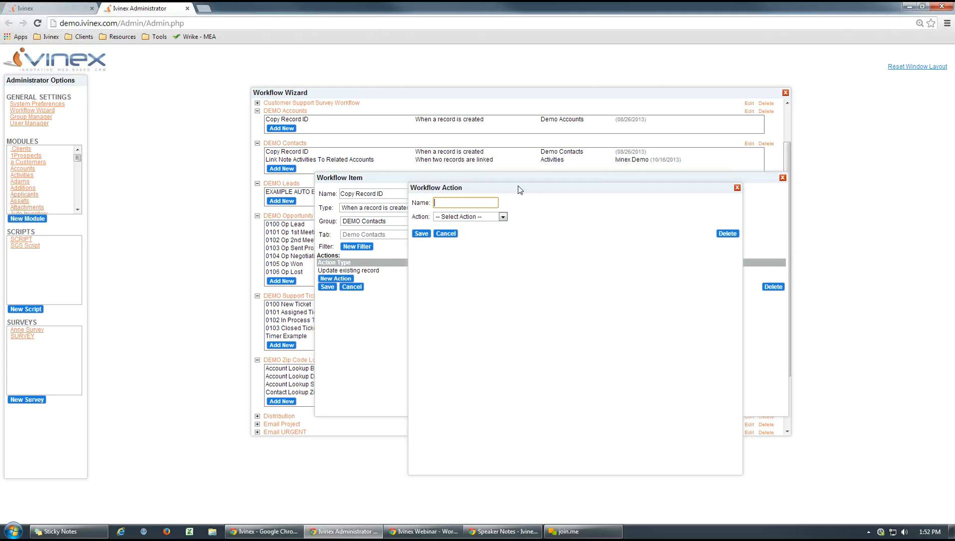
left_click_drag(514, 190, 644, 314)
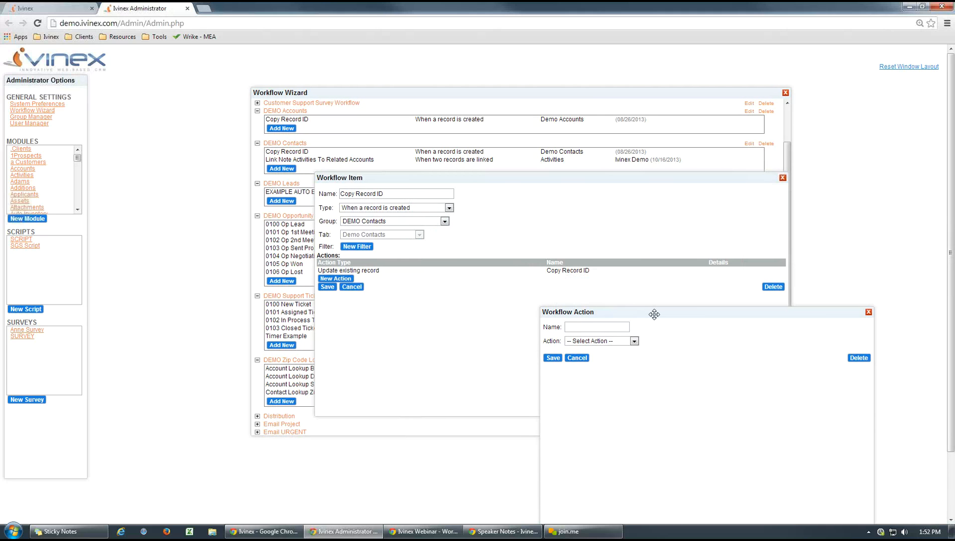
left_click_drag(651, 312, 494, 173)
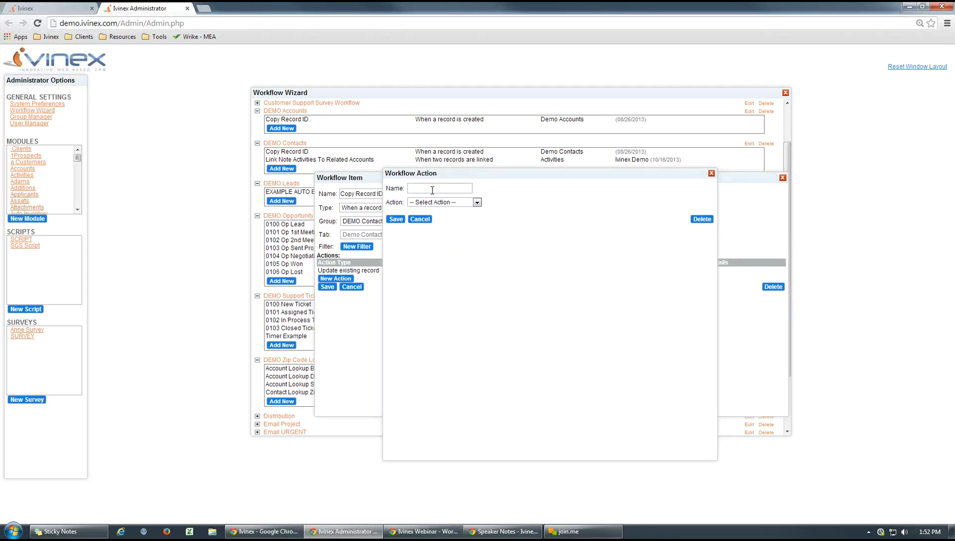
left_click(476, 202)
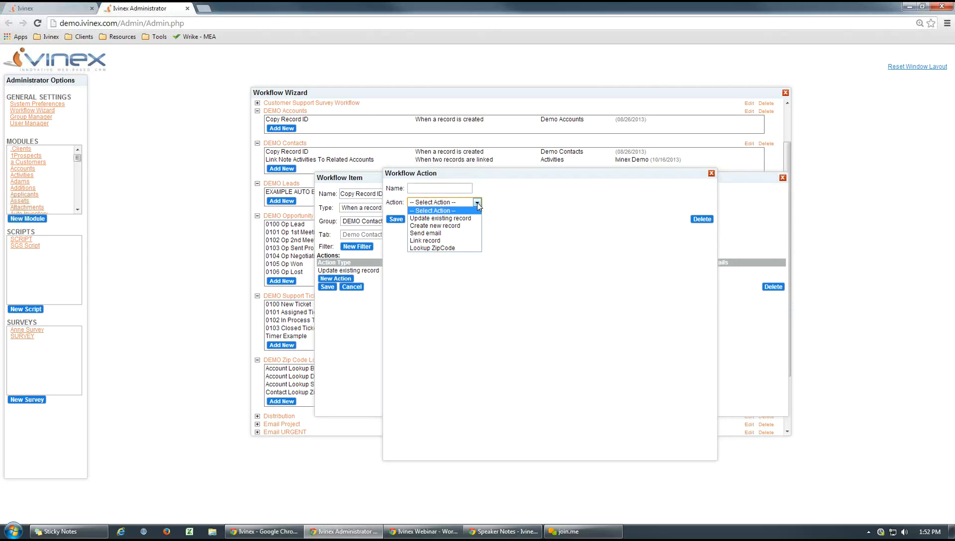
left_click(440, 218)
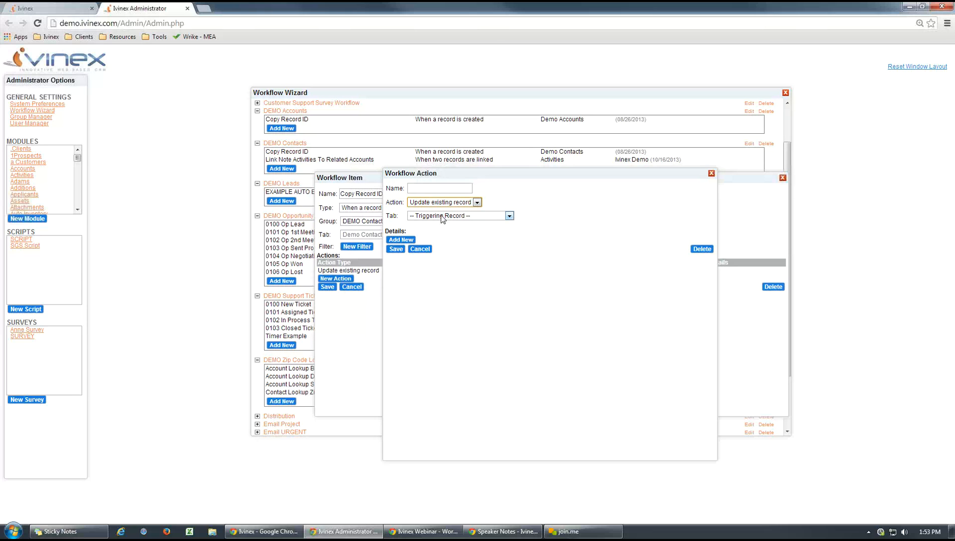
- Review the new action's tab choices, try Related Adams, and set the tab to Related Activities
left_click(509, 216)
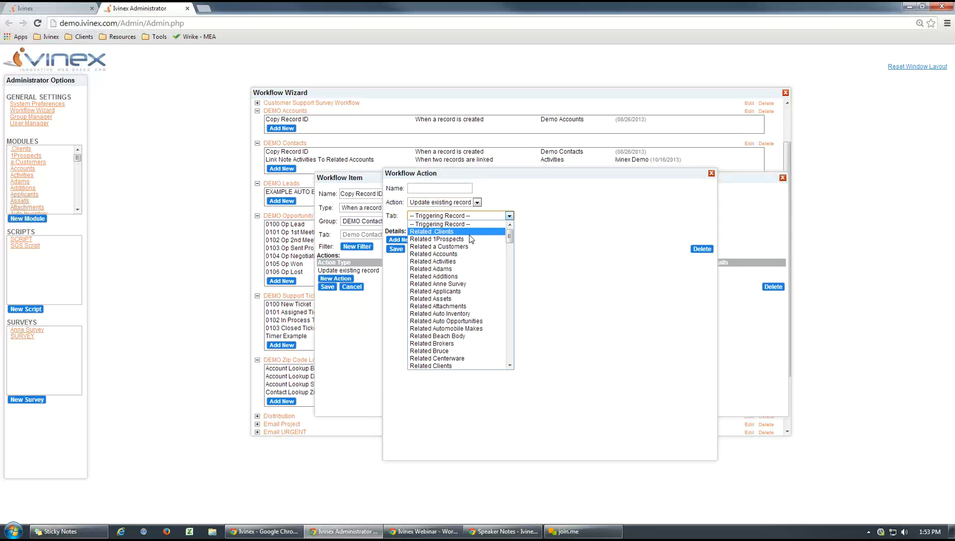
left_click_drag(509, 238, 558, 231)
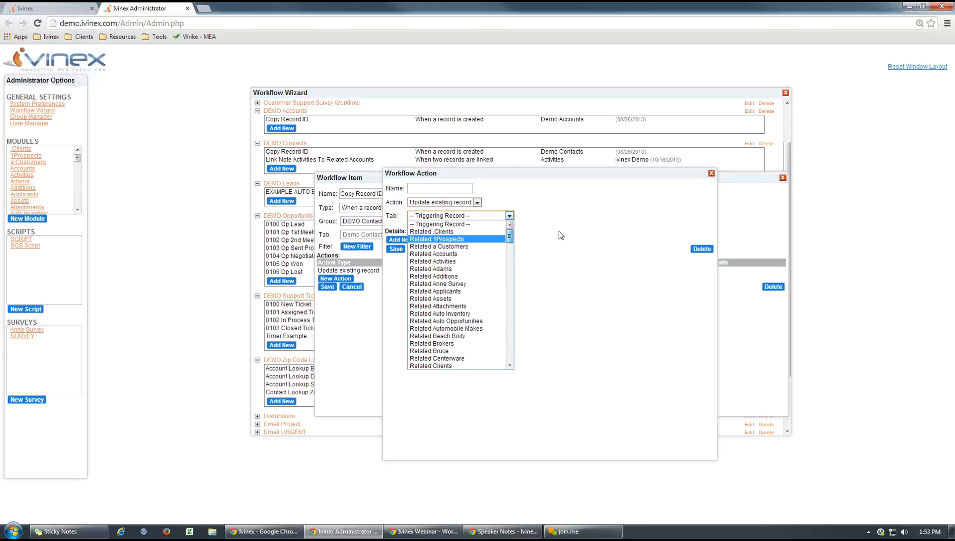
left_click(559, 232)
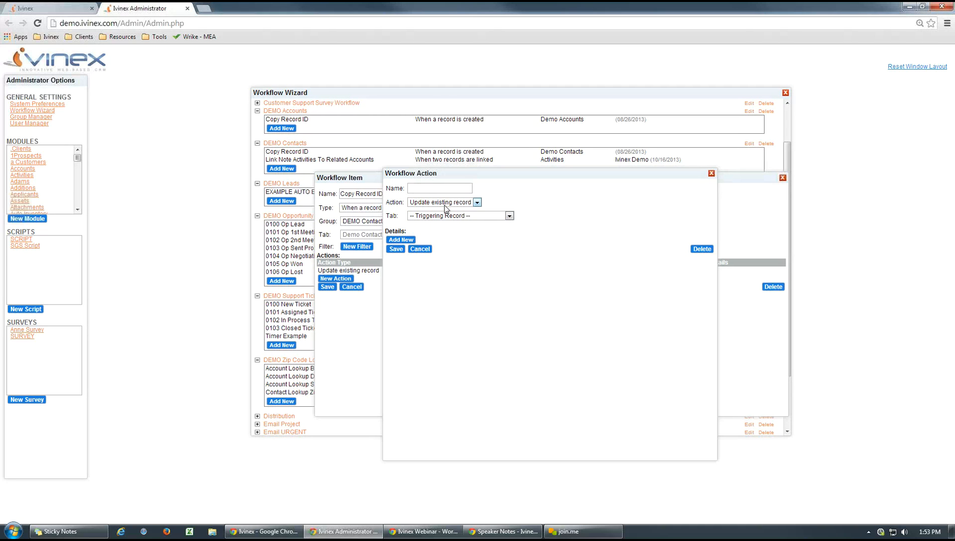
left_click(509, 216)
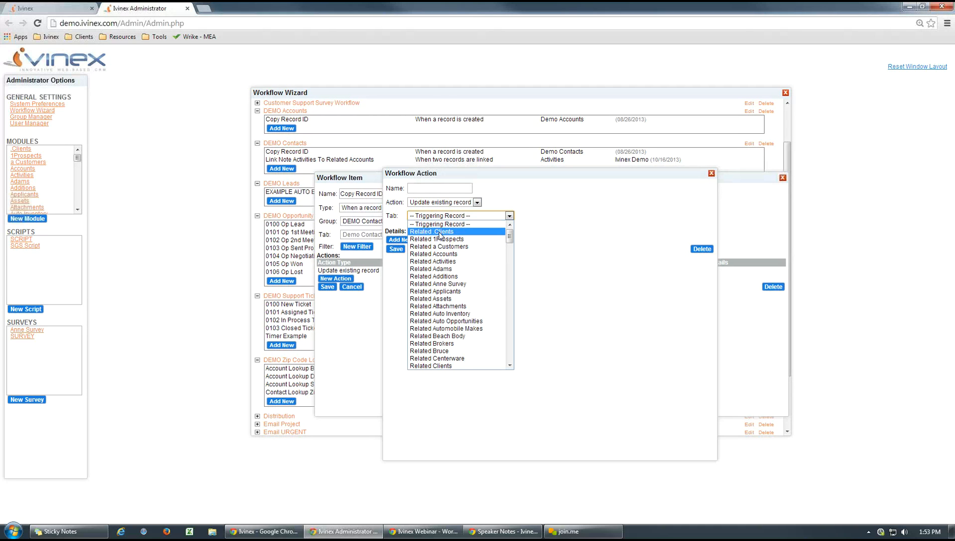
left_click(446, 270)
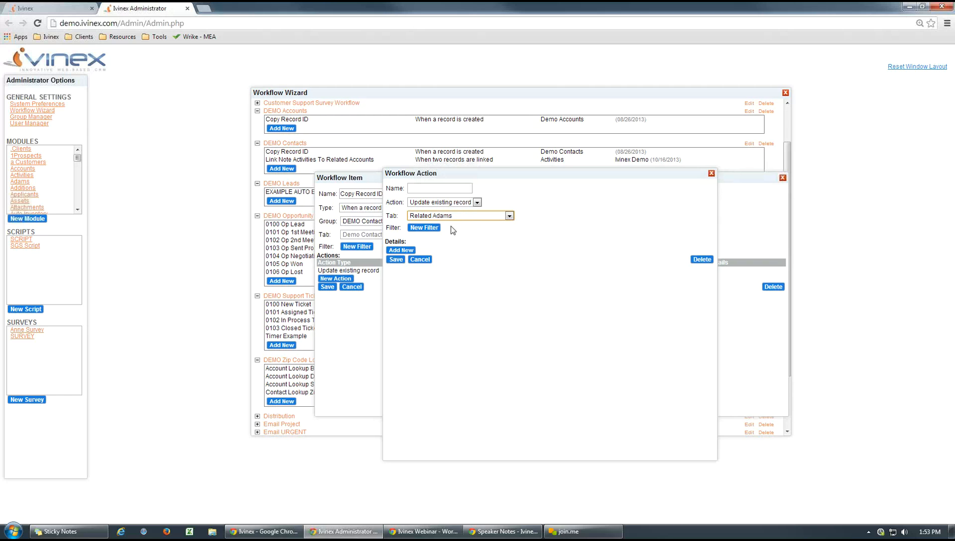
left_click(509, 215)
left_click(447, 261)
- Switch to the Demo Contacts records and compare the related records and activity history of the first two contacts
left_click(55, 8)
left_click(120, 145)
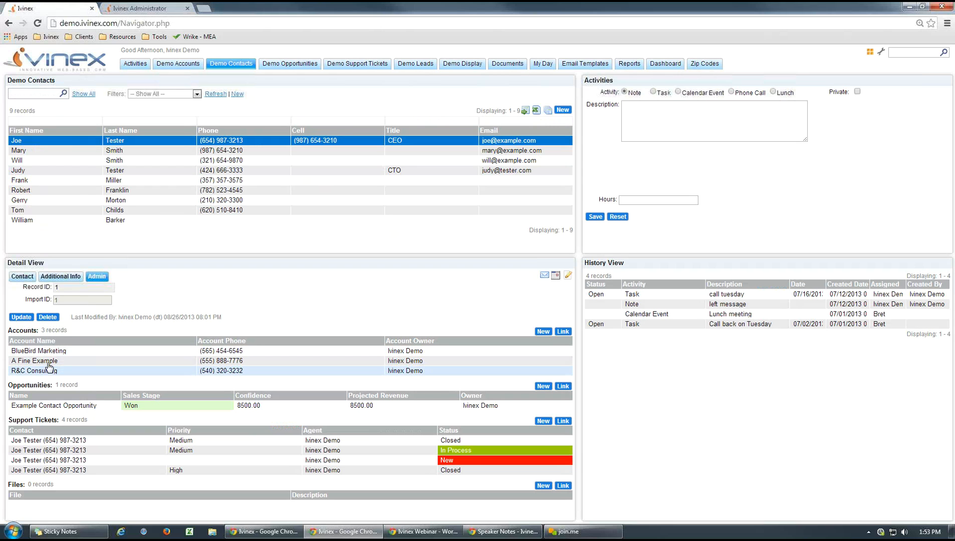
left_click(108, 151)
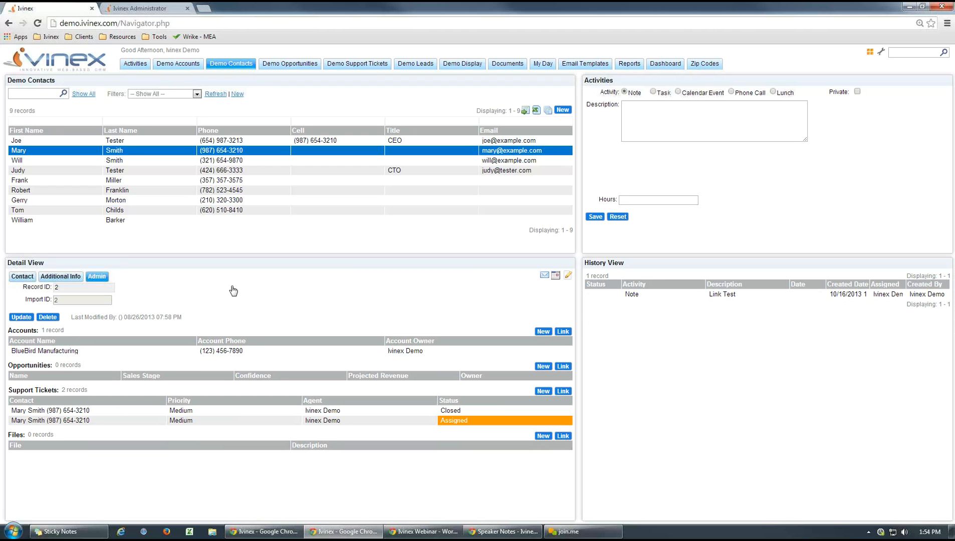
left_click(113, 142)
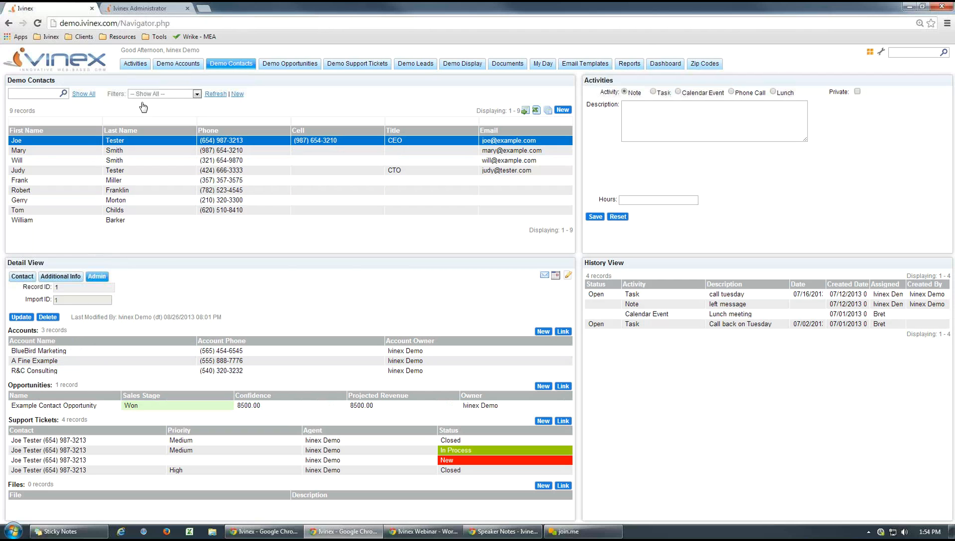
- Return to the workflow action, try a filter for Related Activities with Activity equal to Email, and discard it
left_click(140, 8)
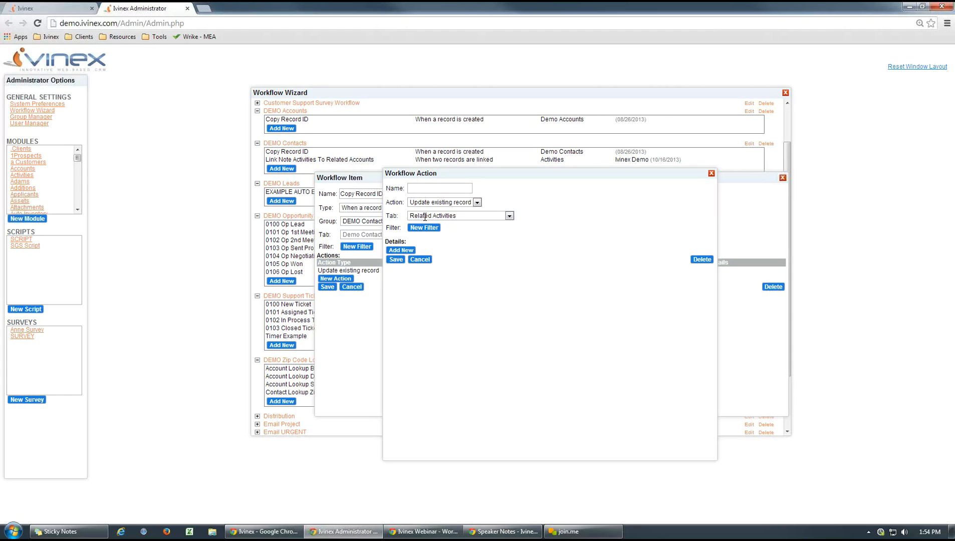
left_click(512, 216)
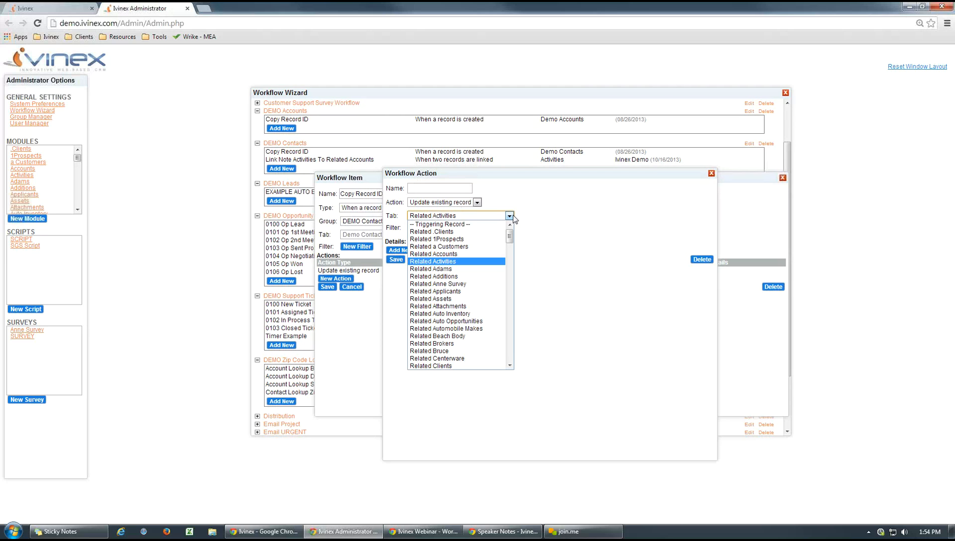
left_click(548, 217)
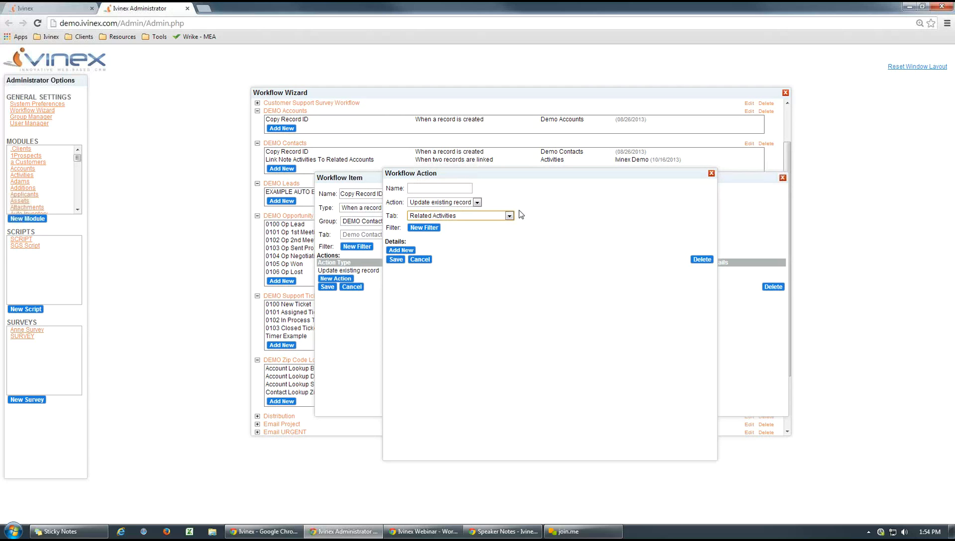
left_click(425, 229)
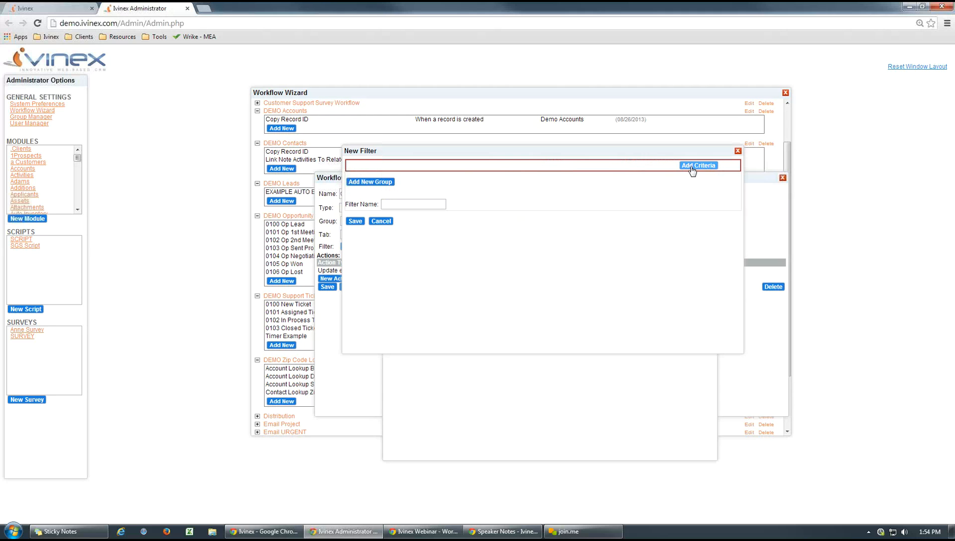
left_click(687, 165)
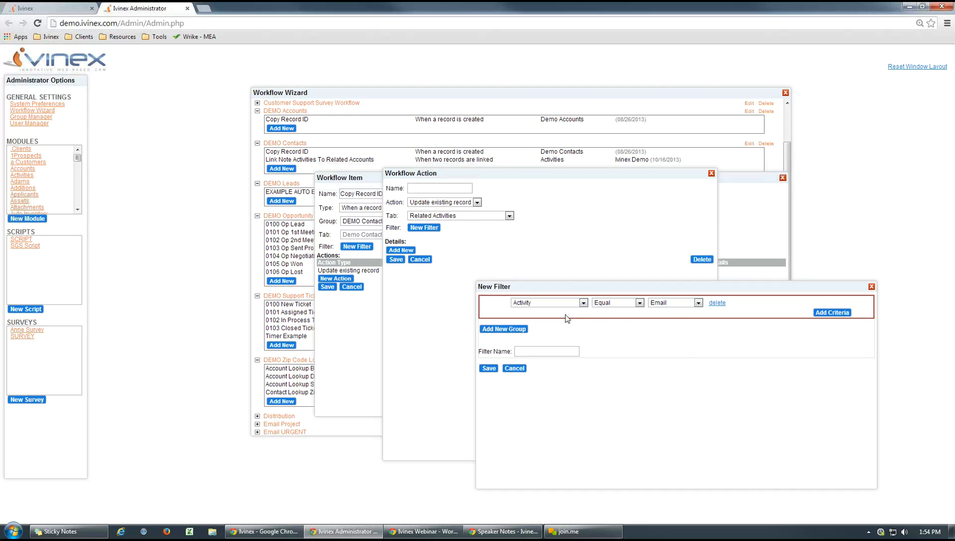
left_click(514, 369)
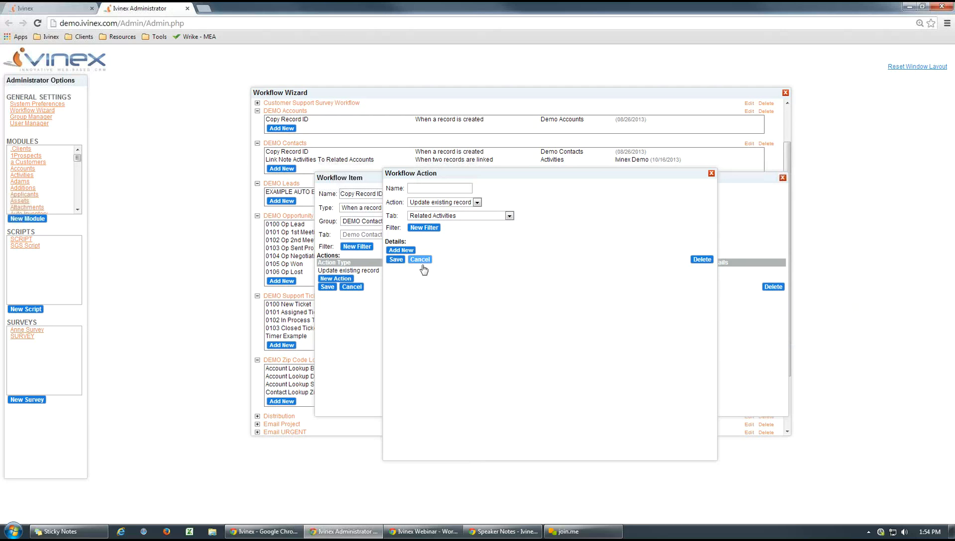
- Discard the new action and examine the settings of the existing Copy Record ID action without saving
left_click(421, 262)
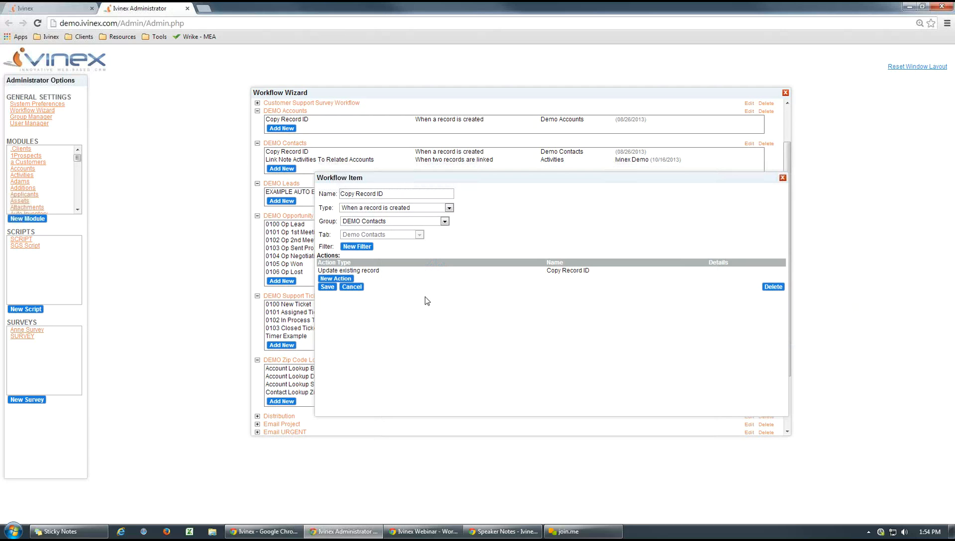
left_click(555, 271)
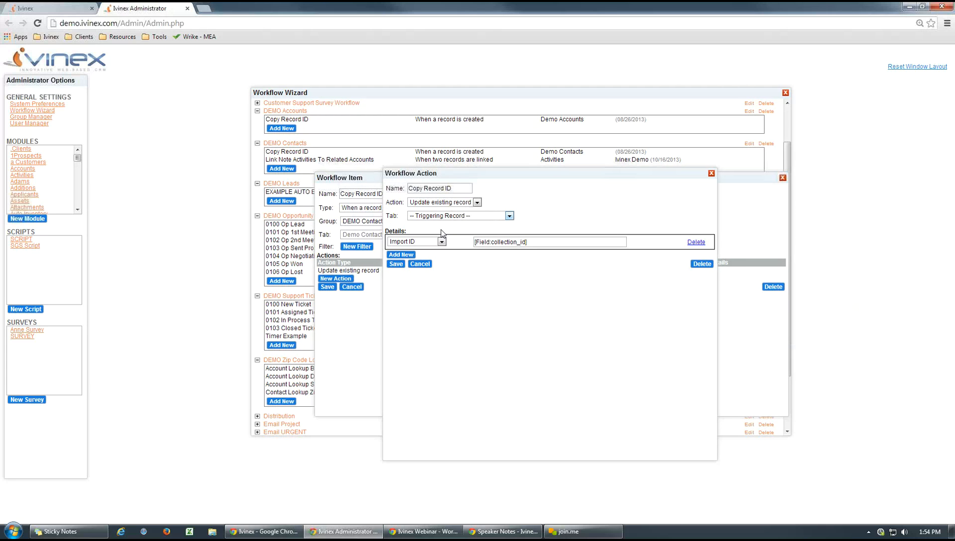
left_click(419, 264)
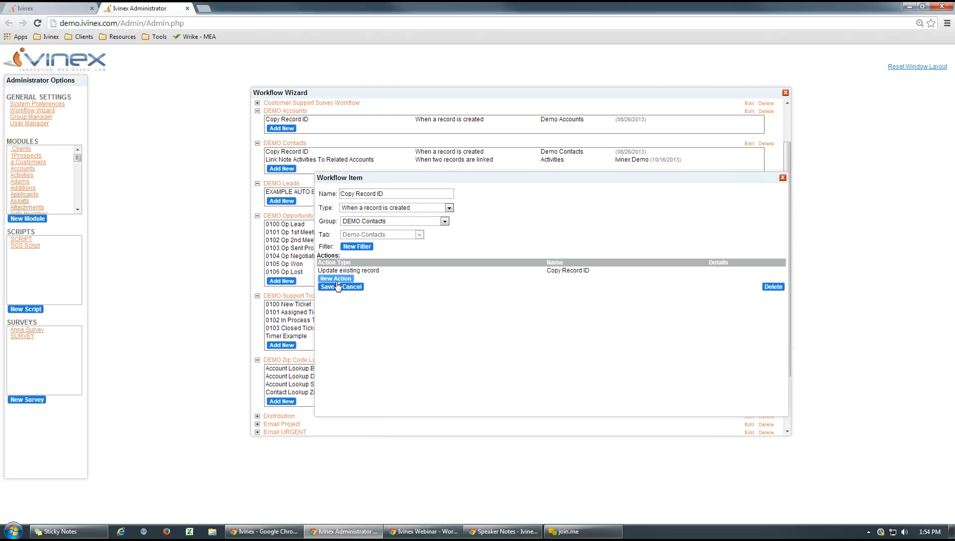
- Start a new workflow action that creates a new record in the Demo Accounts tab
left_click(335, 279)
left_click(477, 202)
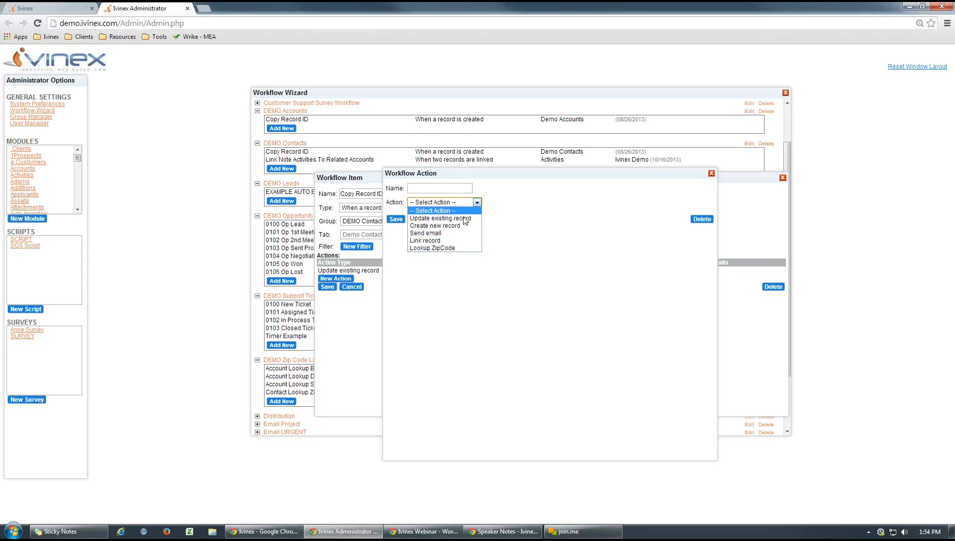
left_click(450, 226)
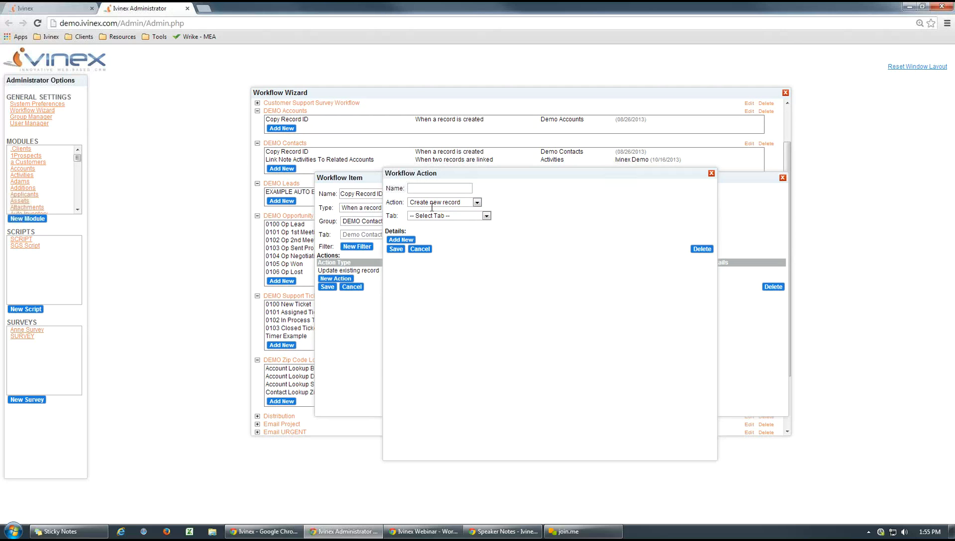
left_click(489, 218)
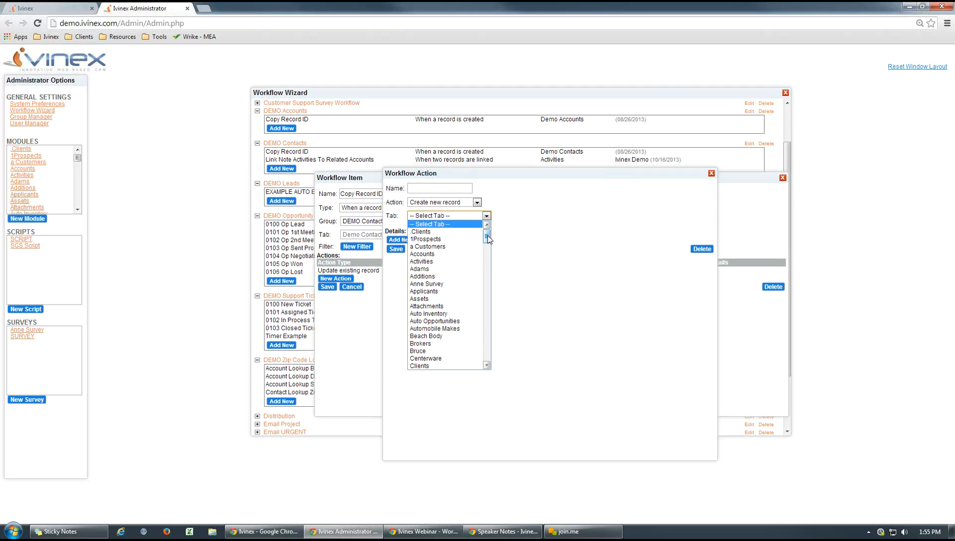
left_click_drag(488, 239, 486, 257)
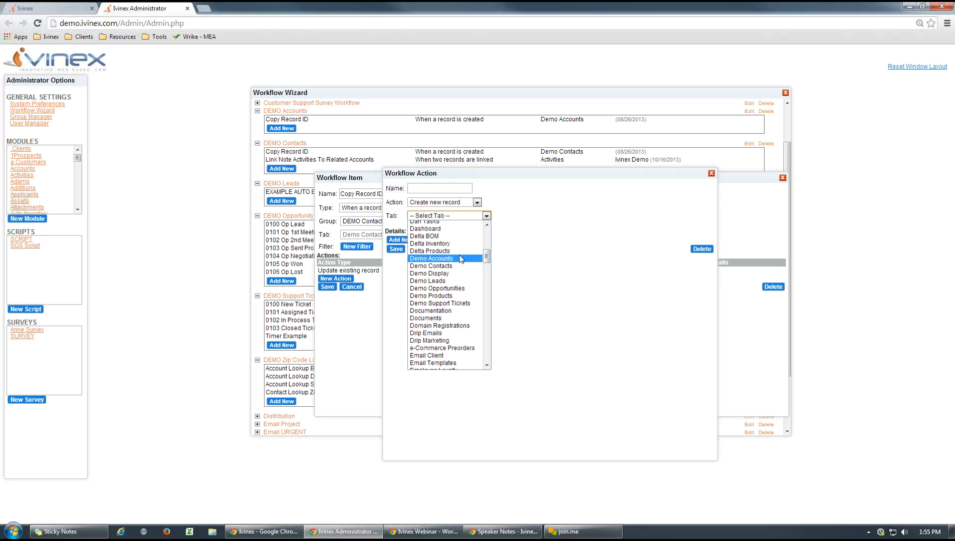
left_click(421, 259)
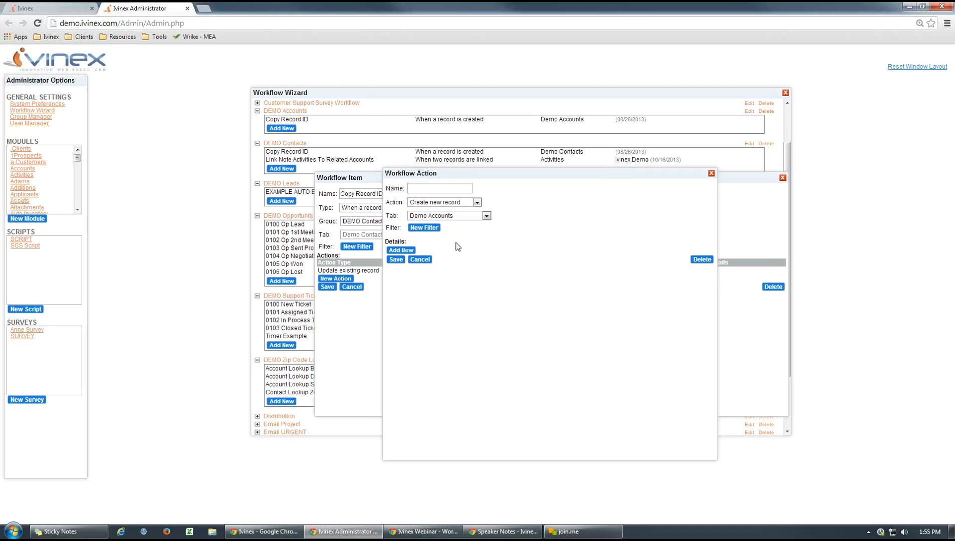
- Add a detail row to the new-record action, review the available Demo Accounts fields, and delete the action
left_click(401, 251)
left_click(440, 253)
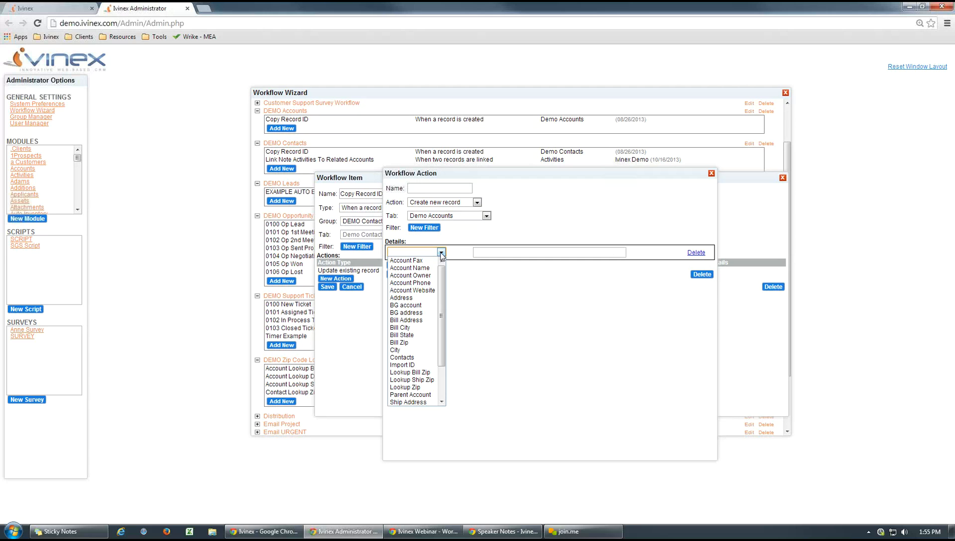
left_click(525, 292)
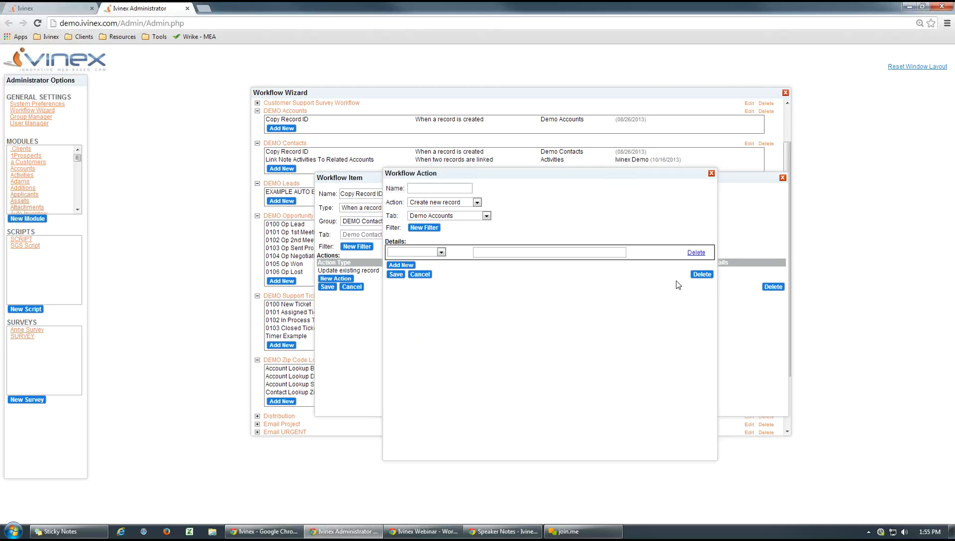
left_click(701, 274)
left_click(495, 99)
- Explore the Send email, Link record and Lookup ZipCode options in a new workflow action, and cancel it
left_click(336, 279)
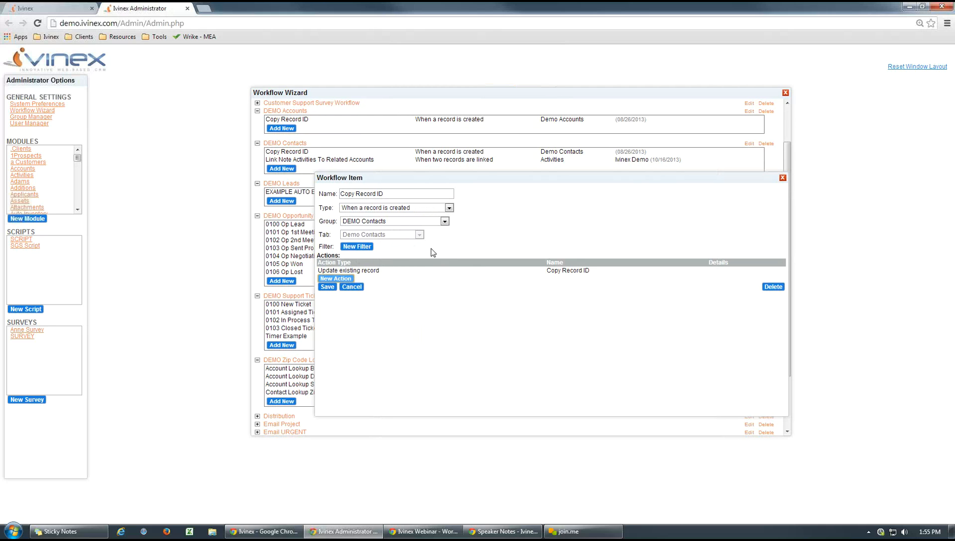
left_click(476, 202)
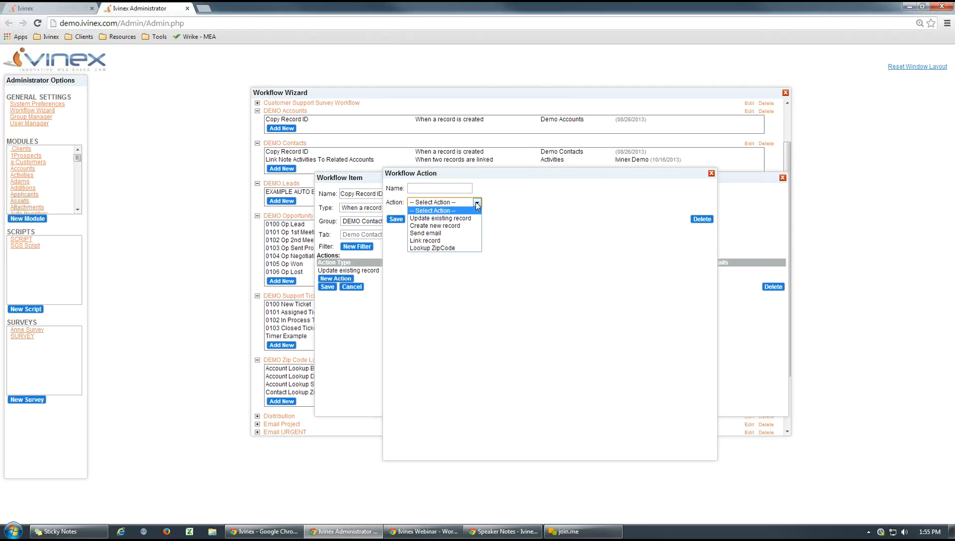
left_click(433, 234)
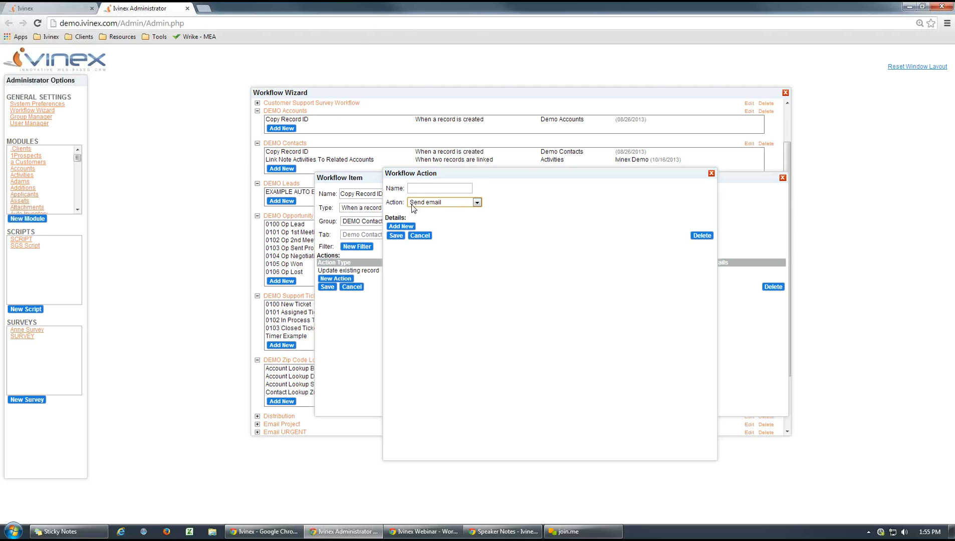
left_click(477, 202)
left_click(444, 240)
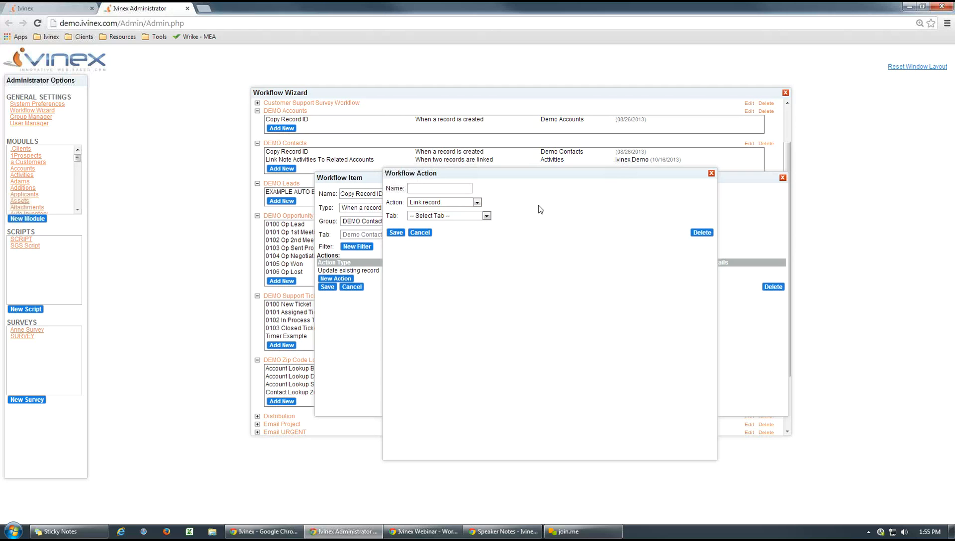
left_click_drag(530, 174, 507, 165)
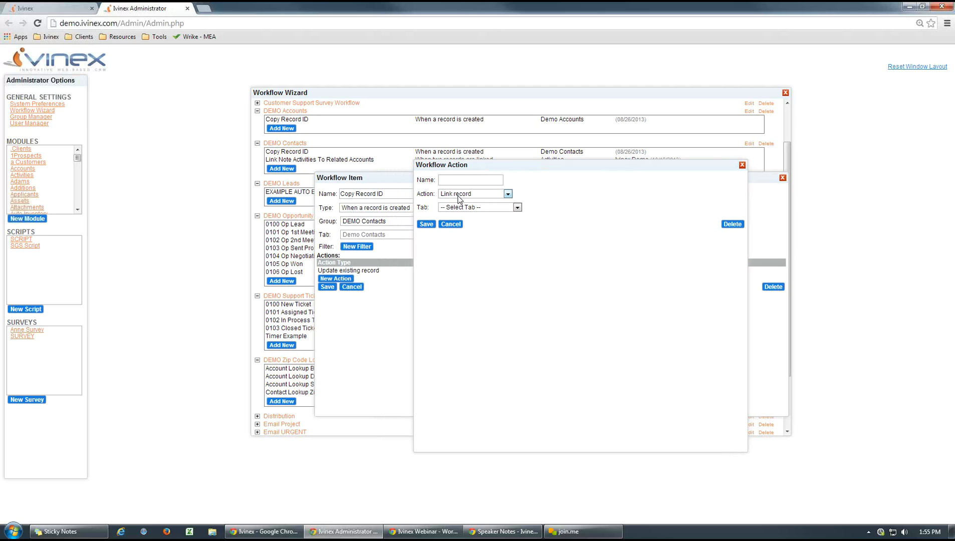
left_click_drag(498, 169, 523, 170)
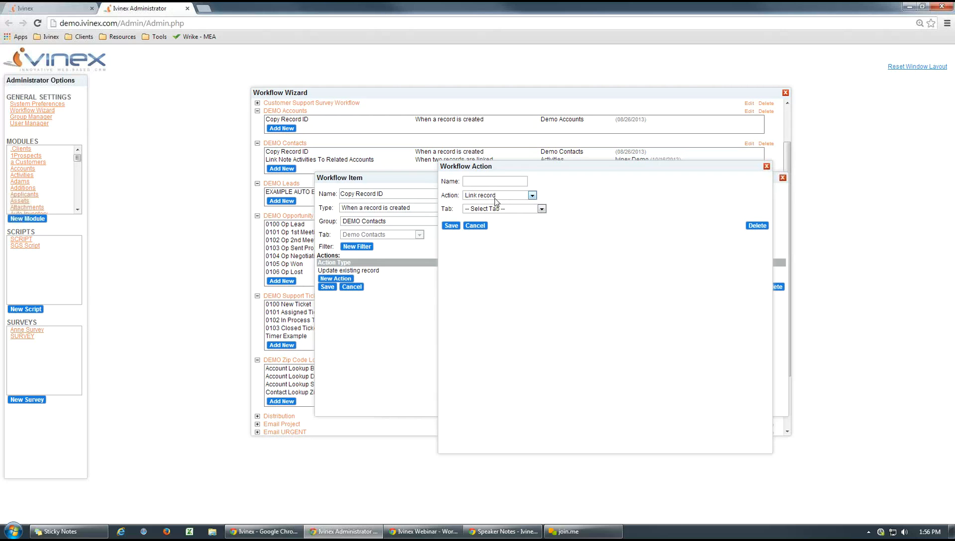
left_click(532, 197)
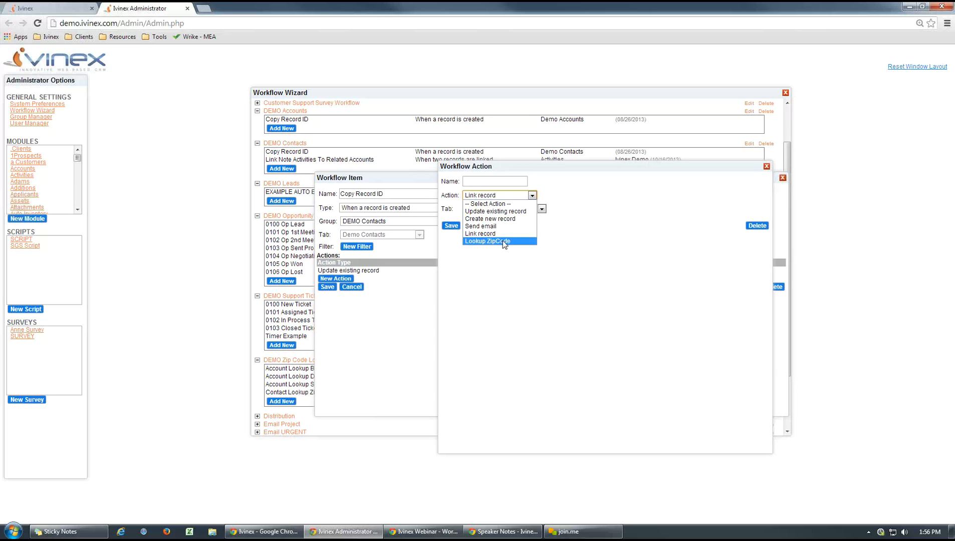
left_click(535, 300)
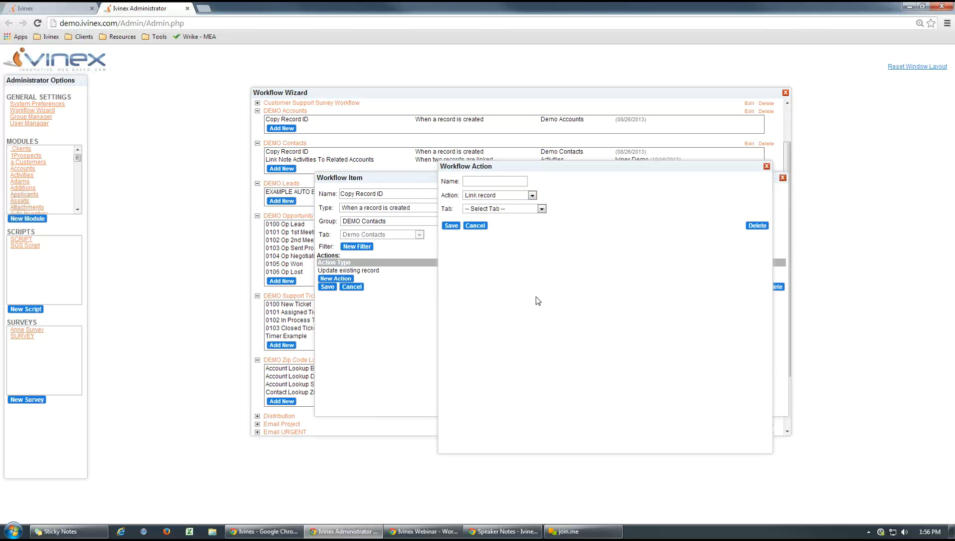
left_click(475, 226)
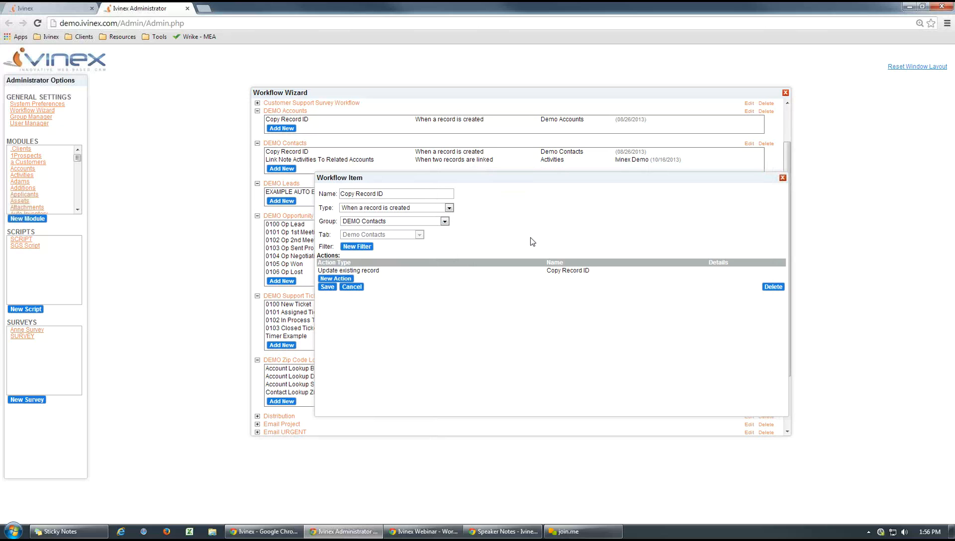
- Review the existing Copy Record ID action's settings and close the workflow item without saving
left_click(553, 272)
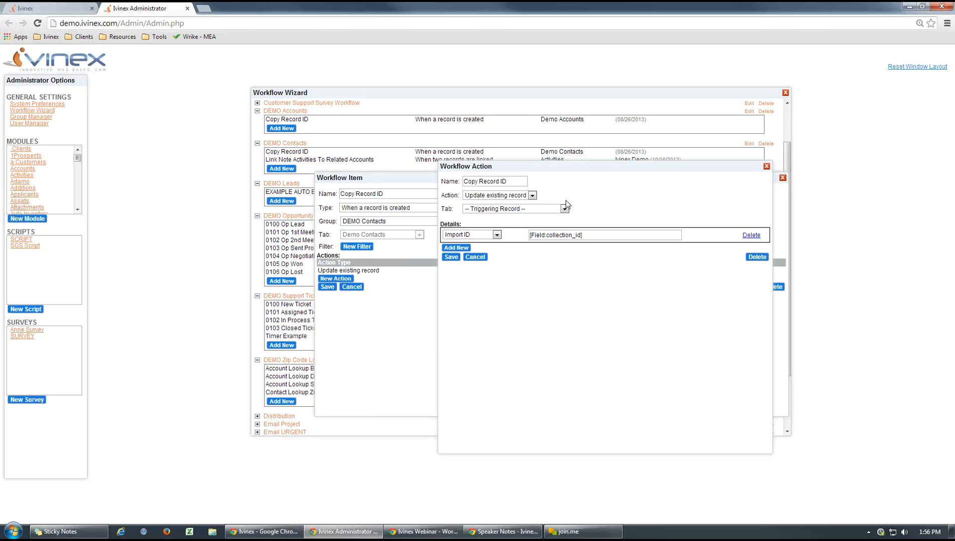
left_click(766, 167)
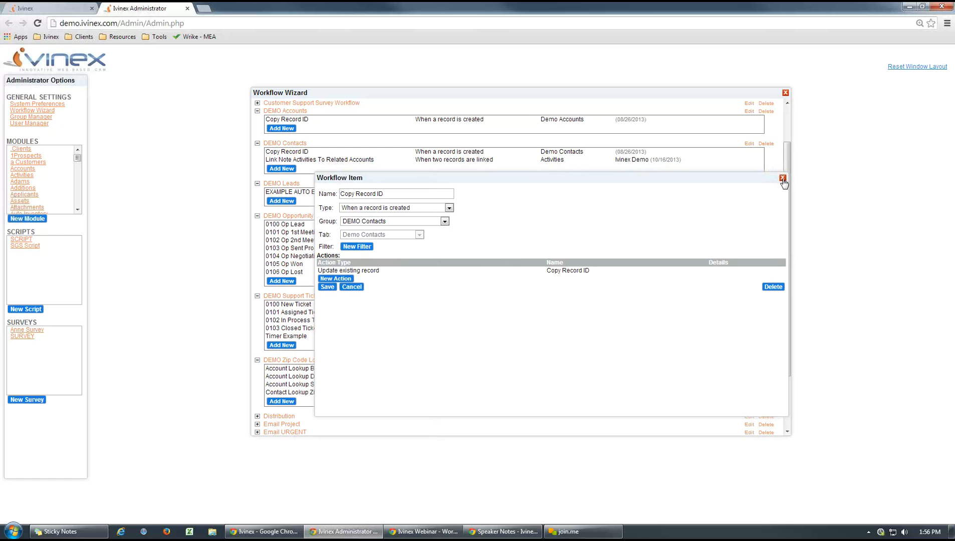
left_click(782, 177)
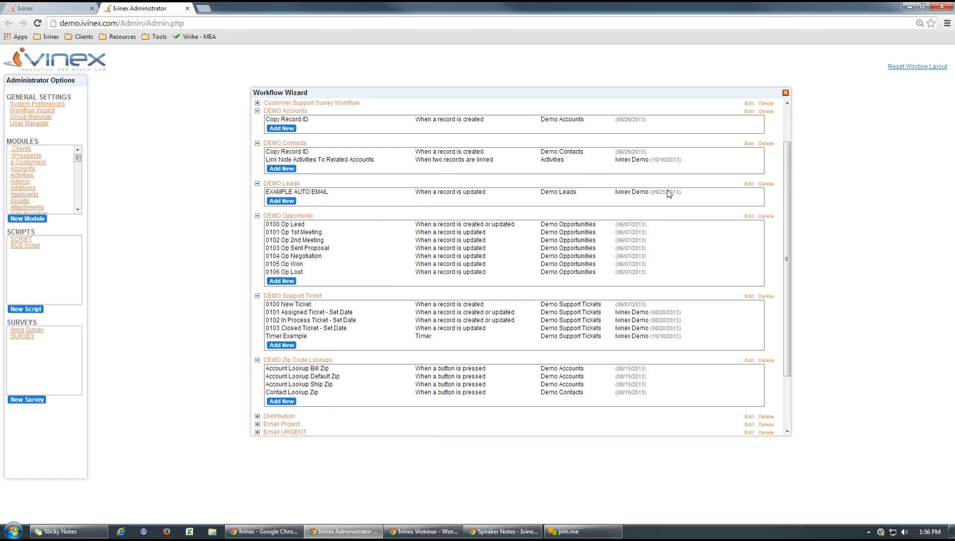
- Switch to the main Ivinex page and compare the selected contact's Record ID with its Import ID
left_click(56, 10)
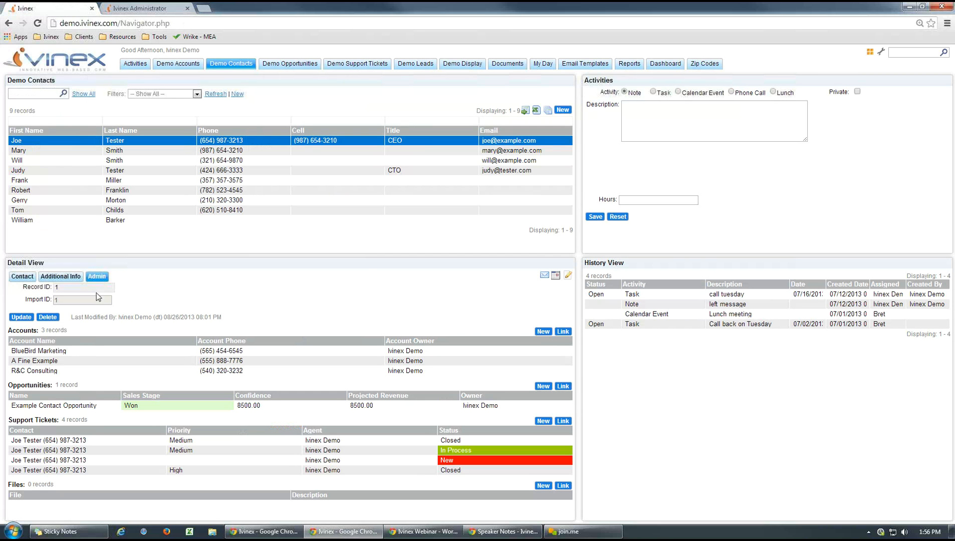
left_click(22, 277)
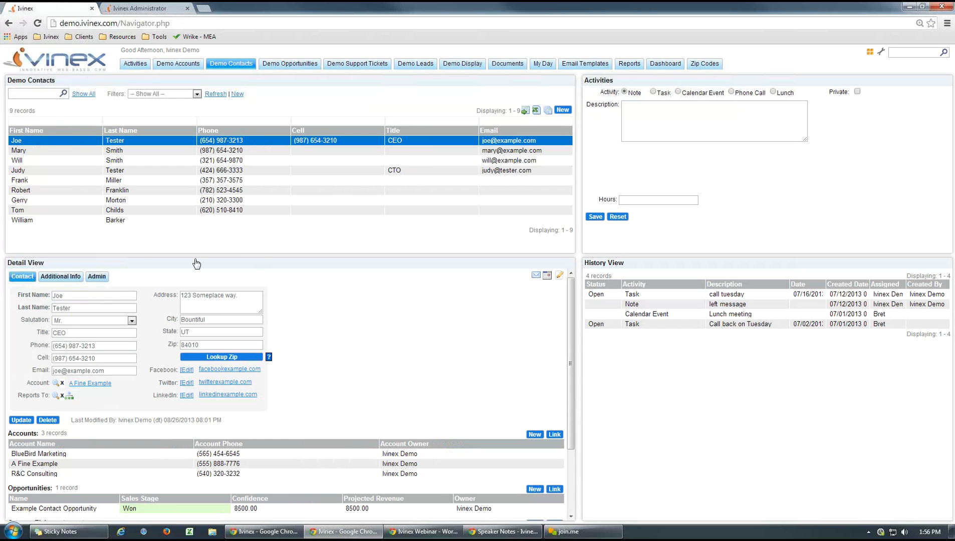
left_click(98, 277)
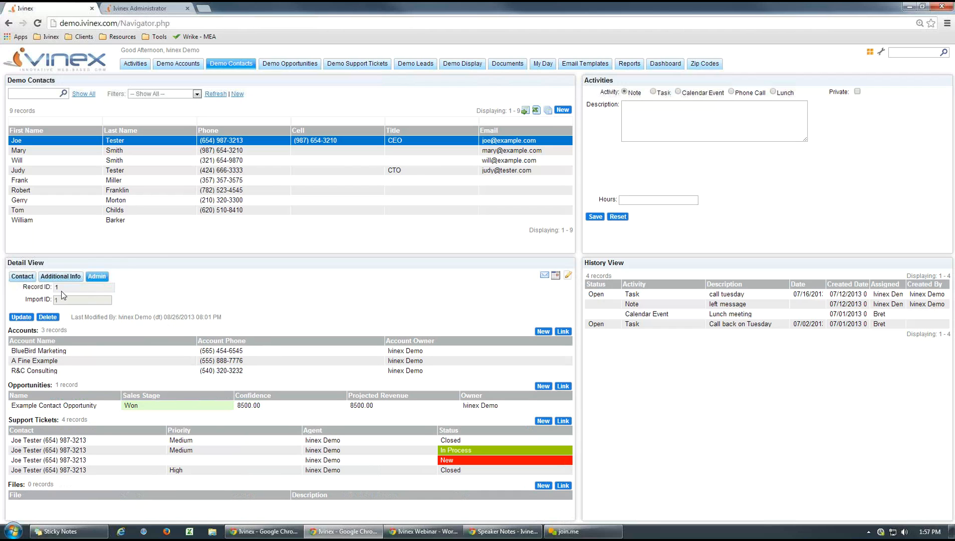
double_click(62, 290)
double_click(56, 300)
left_click(172, 303)
- Create a new Demo Contacts record with the first name Test 1, checking its Record ID and Import ID fields before saving
left_click(562, 110)
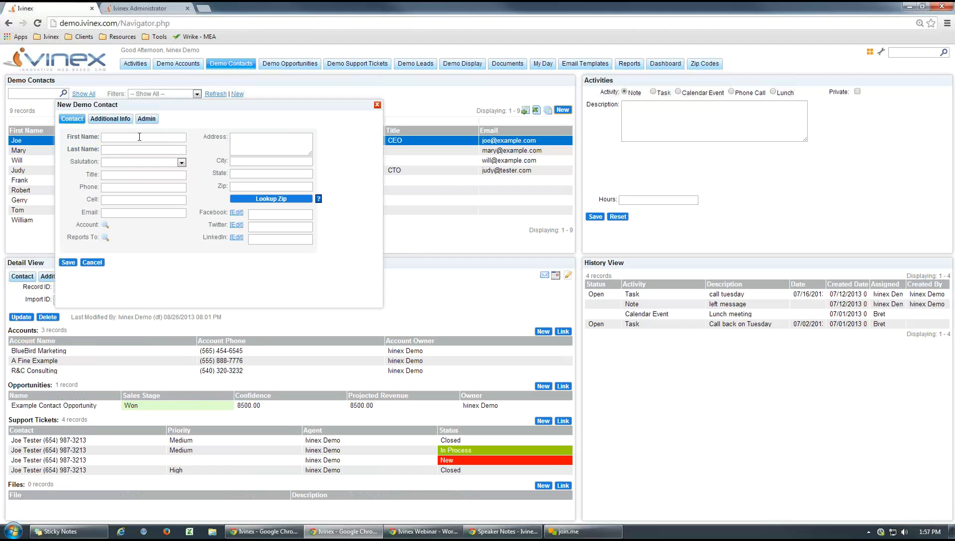
left_click(140, 137)
type("Test 1")
left_click(147, 120)
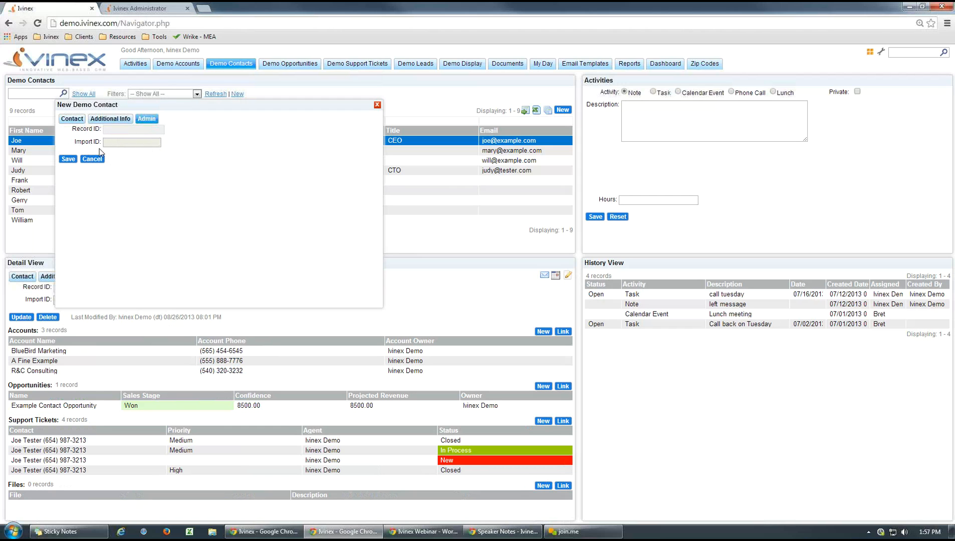
left_click(72, 120)
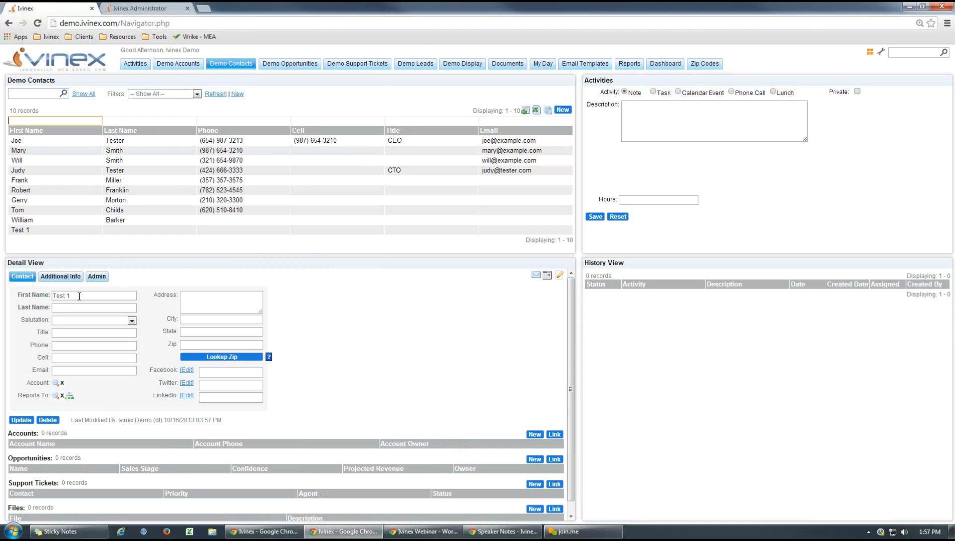
- Check the Record ID and Import ID of the new Test 1 contact
left_click(97, 277)
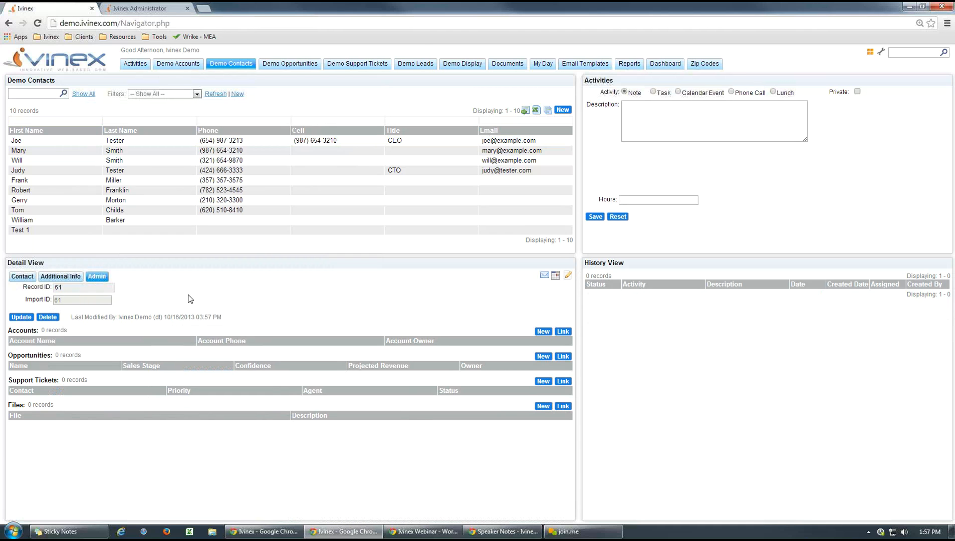
double_click(57, 300)
left_click(338, 305)
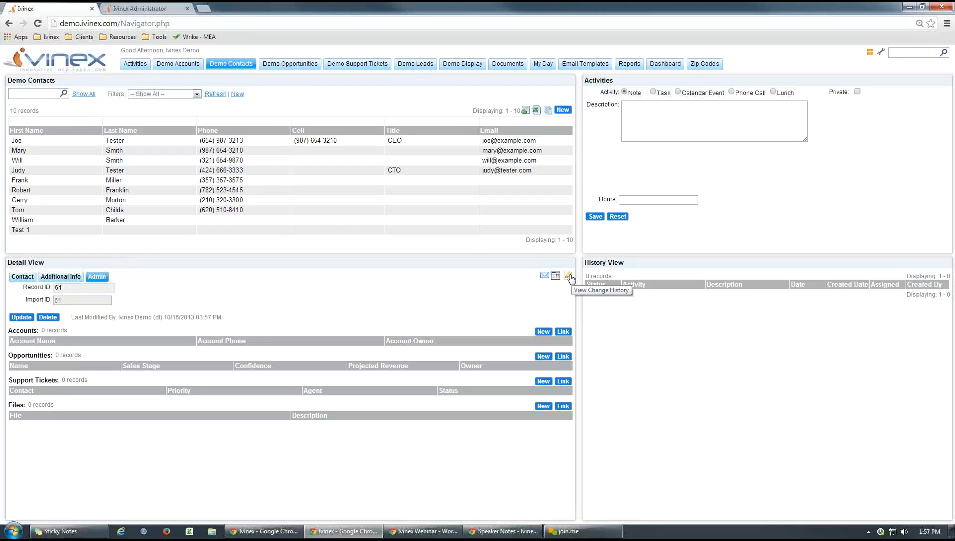
- View the Test 1 contact's change history, examine which workflow and action changed the Import ID, and close the history
left_click(568, 275)
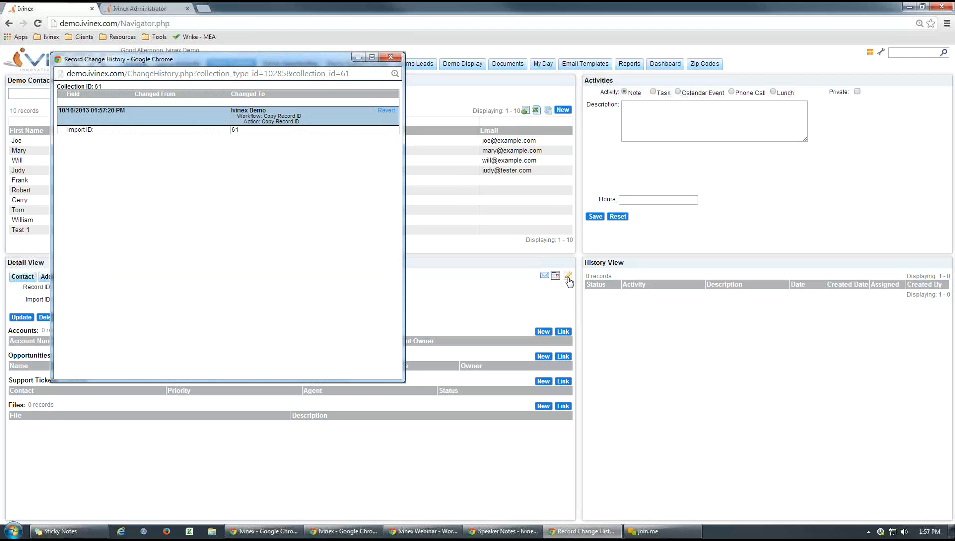
left_click_drag(303, 63, 589, 114)
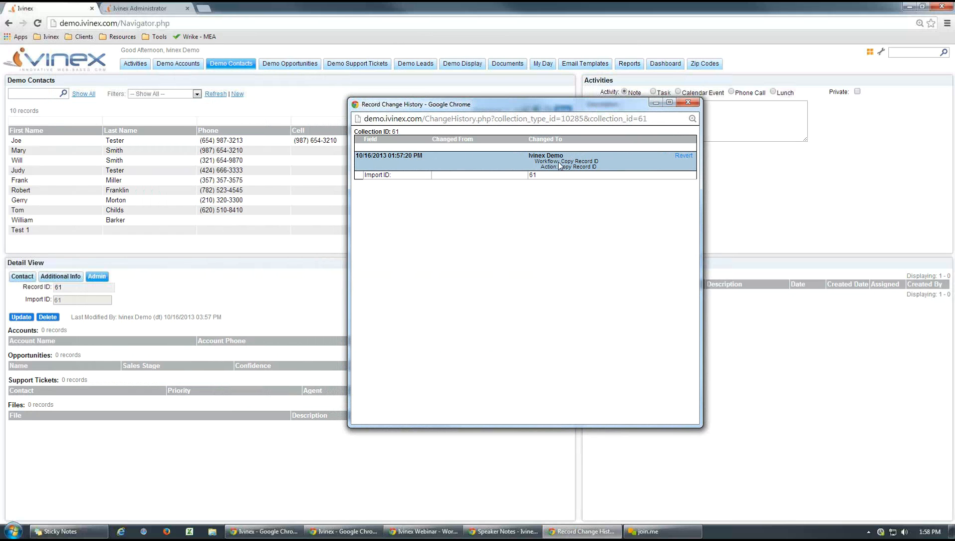
left_click_drag(589, 161, 561, 161)
left_click(575, 168)
left_click_drag(596, 167, 564, 167)
left_click(602, 222)
left_click(686, 103)
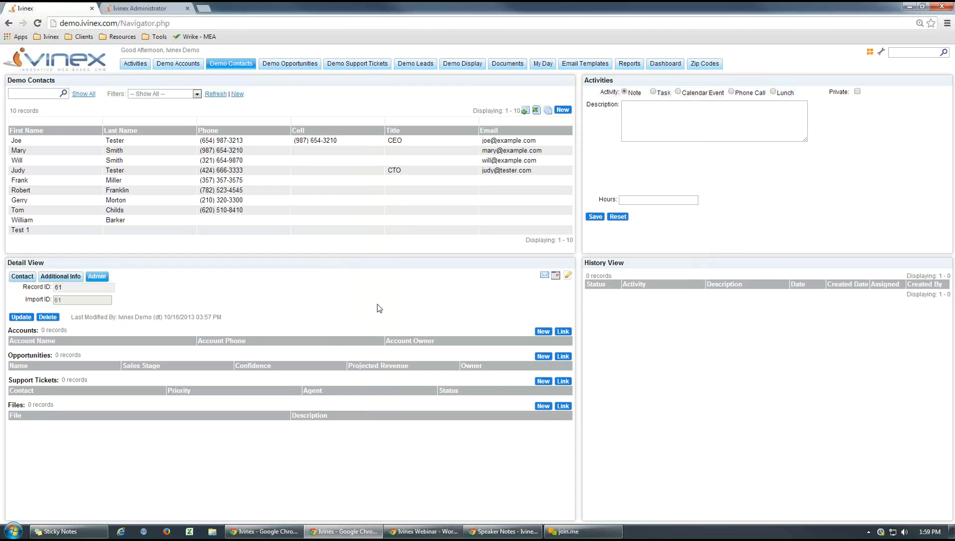
- Examine the first listed contact's change history from the newest to the oldest entries, including the Facebook field change, and close it
left_click(40, 142)
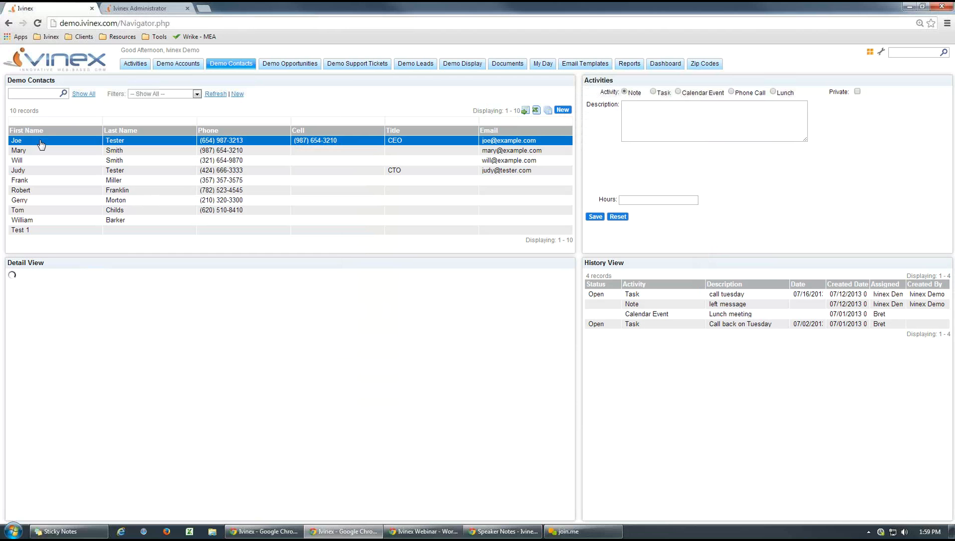
left_click(568, 277)
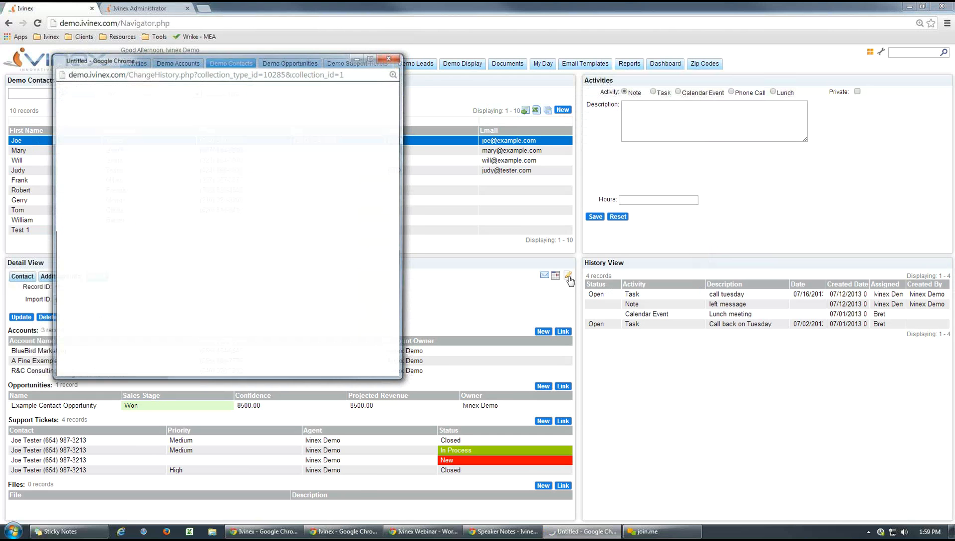
left_click_drag(285, 60, 566, 76)
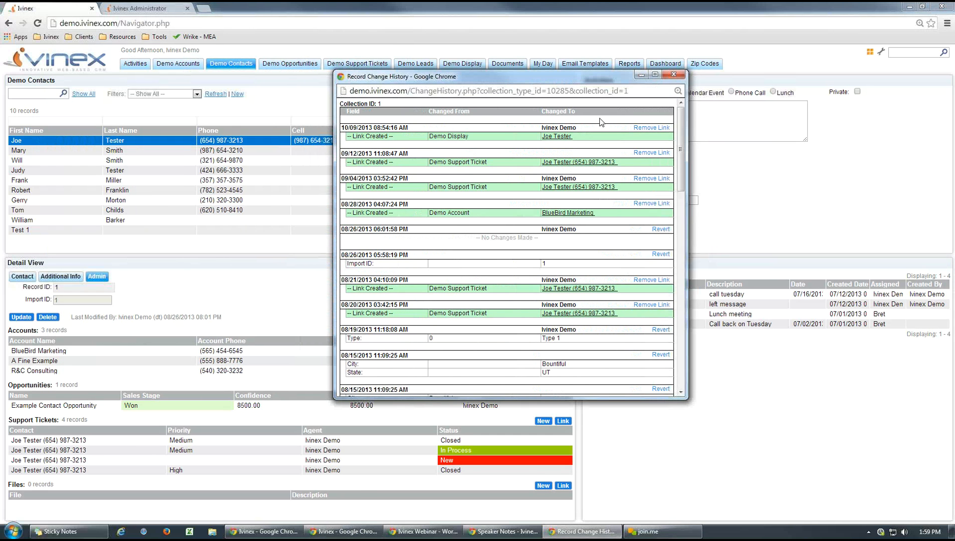
left_click_drag(679, 128, 686, 353)
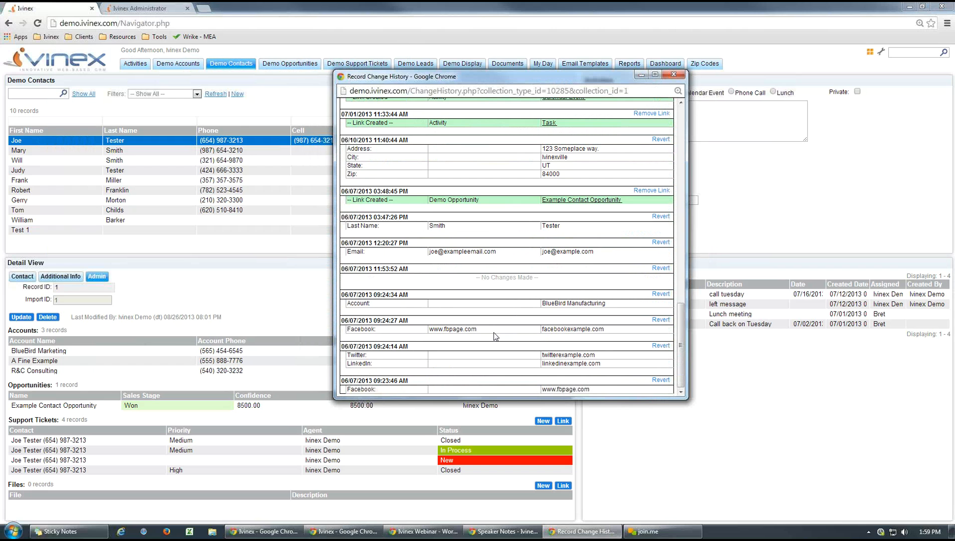
double_click(454, 330)
left_click_drag(605, 328, 547, 329)
left_click(582, 327)
left_click_drag(681, 331, 671, 310)
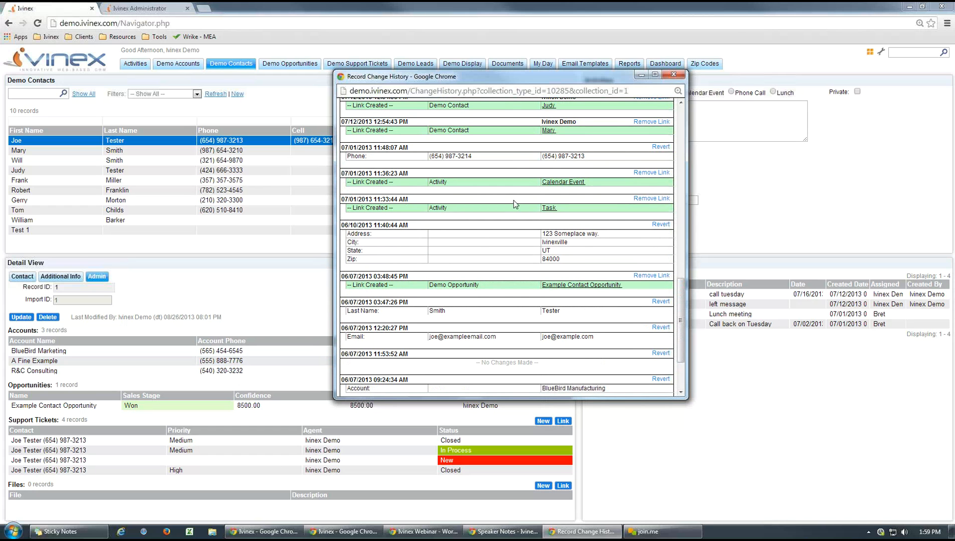
left_click_drag(679, 303, 678, 118)
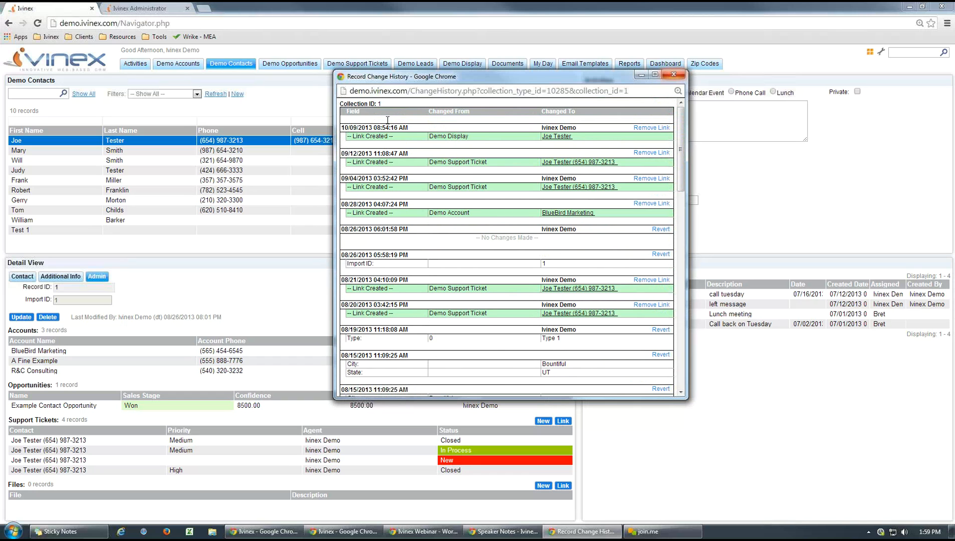
left_click(674, 75)
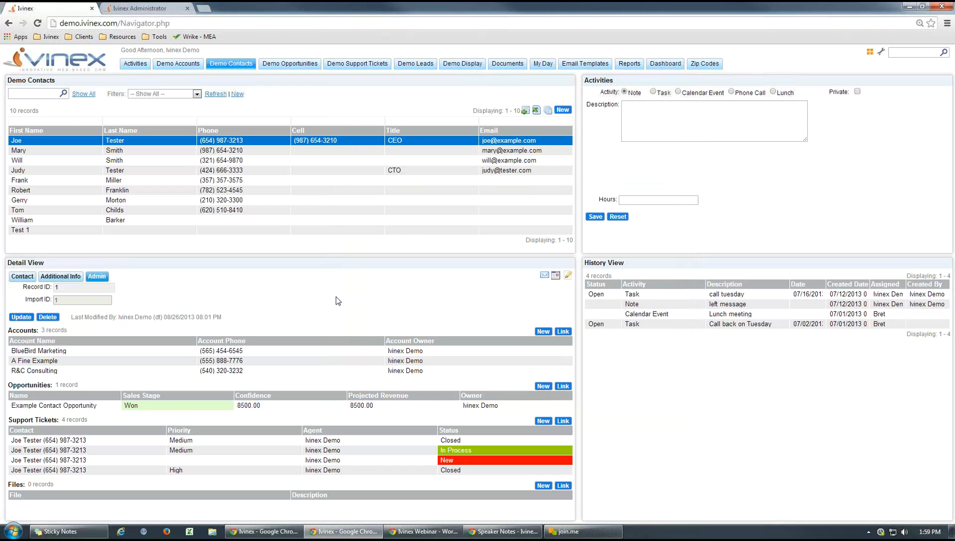
- Return to Ivinex Administrator and open the 0100 New Ticket workflow in the DEMO Support Ticket group
left_click(147, 9)
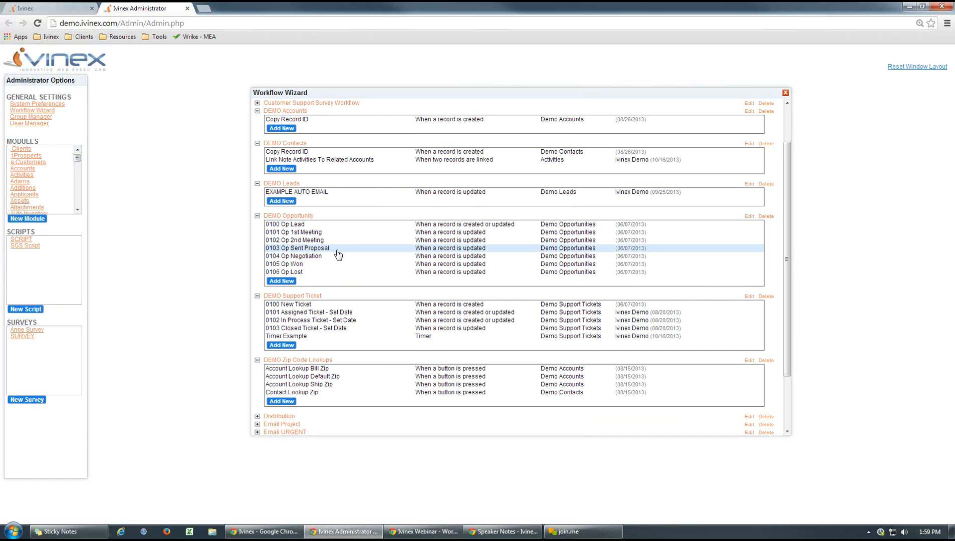
left_click(434, 307)
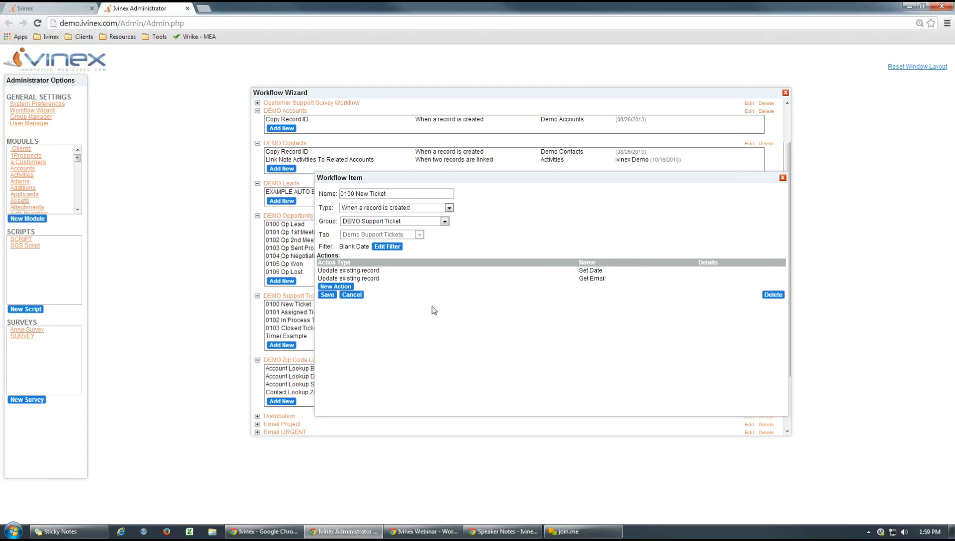
- Switch to the main Ivinex page and open the Demo Support Tickets record with the status New
left_click(63, 7)
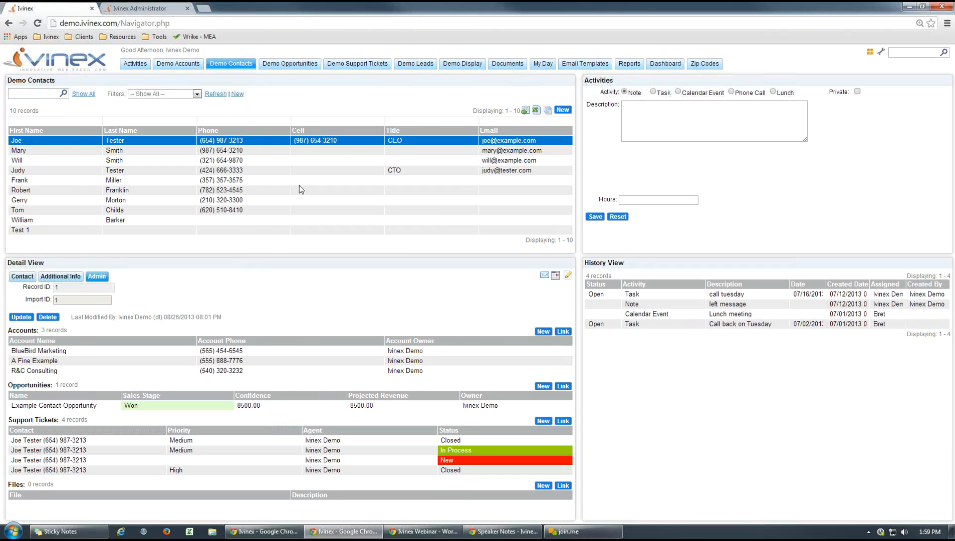
left_click(354, 66)
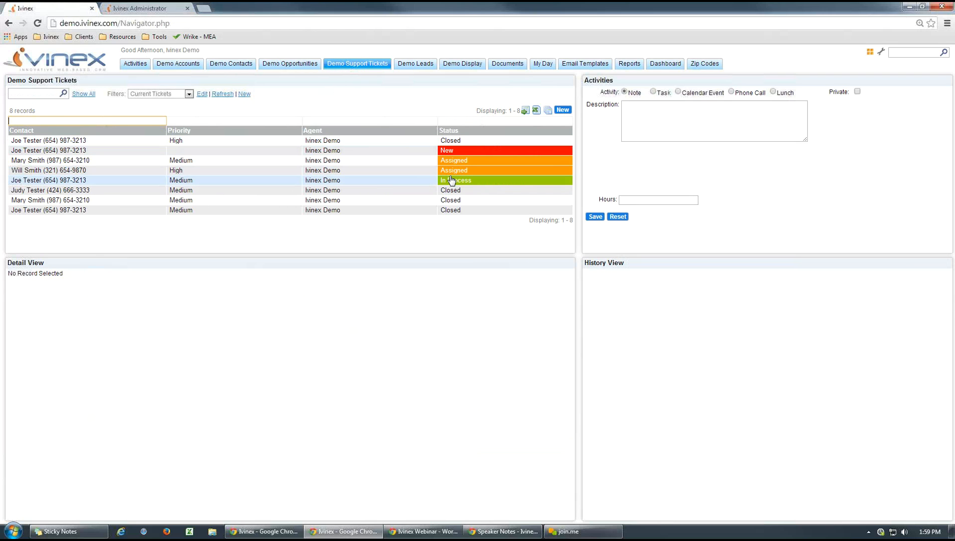
left_click(445, 154)
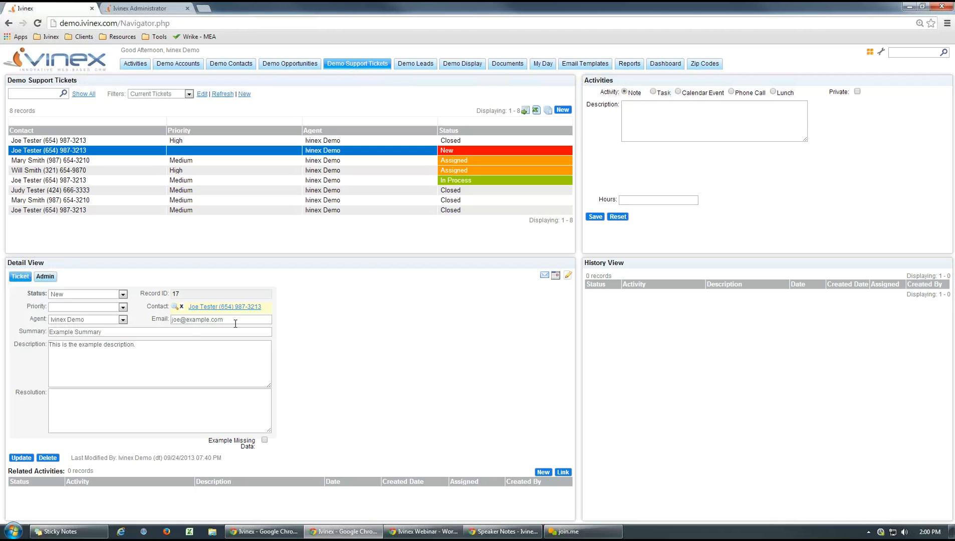
- Start a new Demo Support Ticket and link the first listed contact to it
left_click(562, 110)
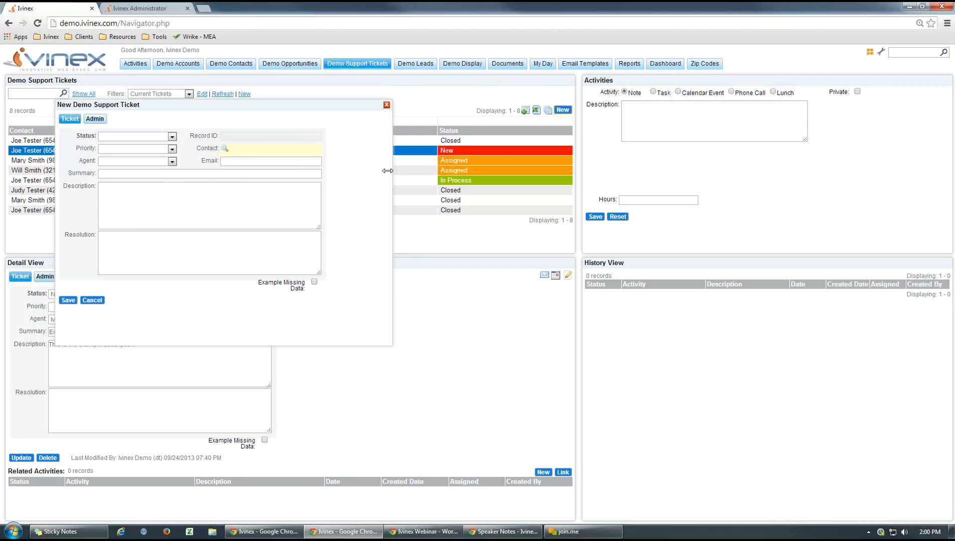
left_click(223, 149)
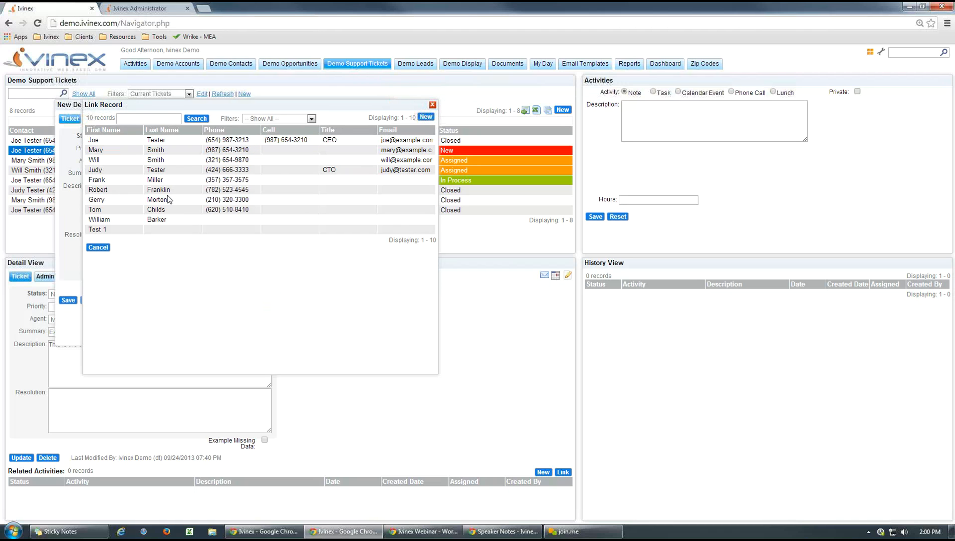
left_click(160, 142)
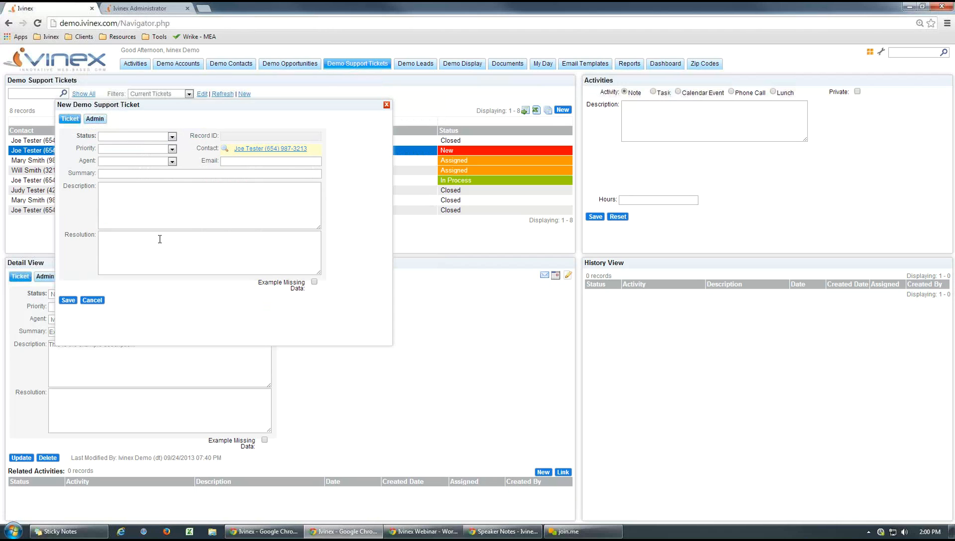
- Examine the linked contact's email field, compare it with the ticket's empty Email field, and discard the new ticket
left_click(261, 149)
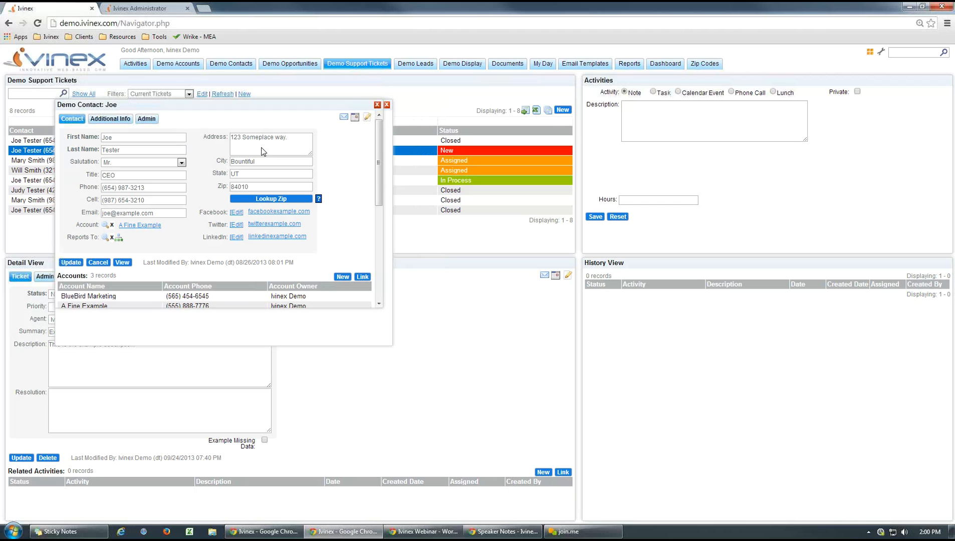
left_click_drag(159, 214, 80, 218)
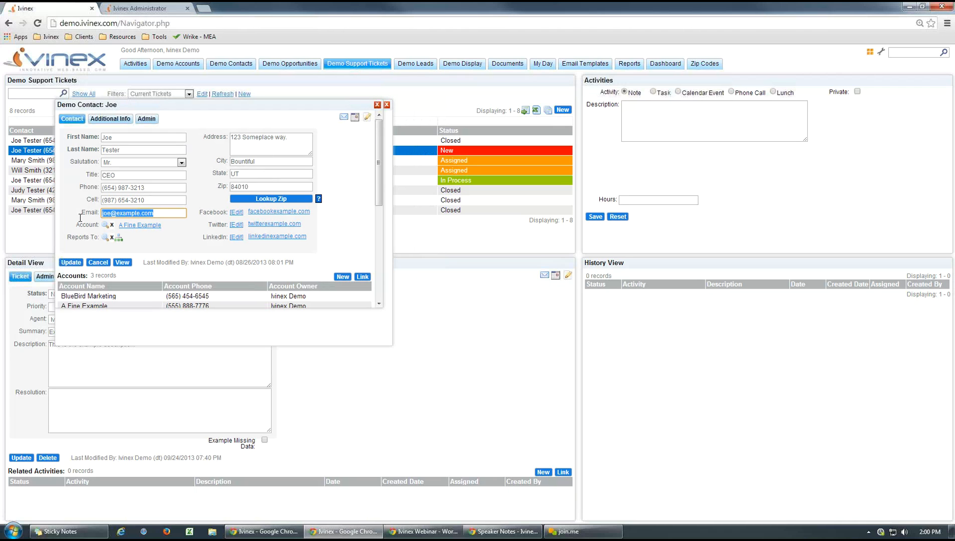
left_click(100, 263)
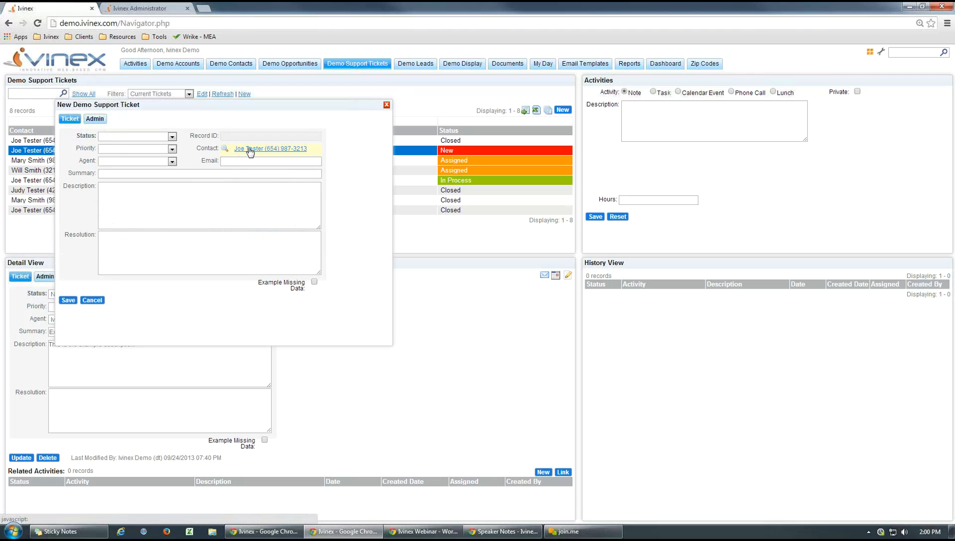
left_click(227, 160)
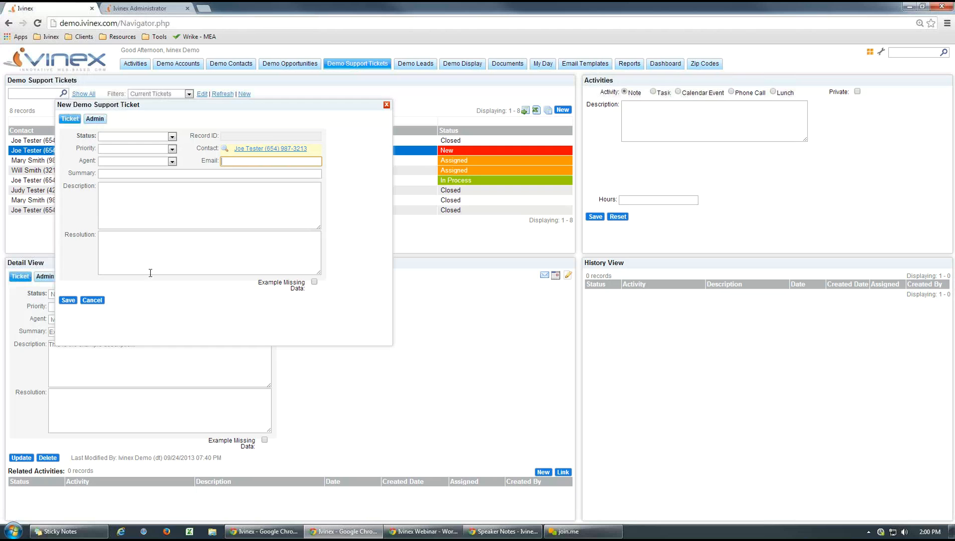
left_click(90, 301)
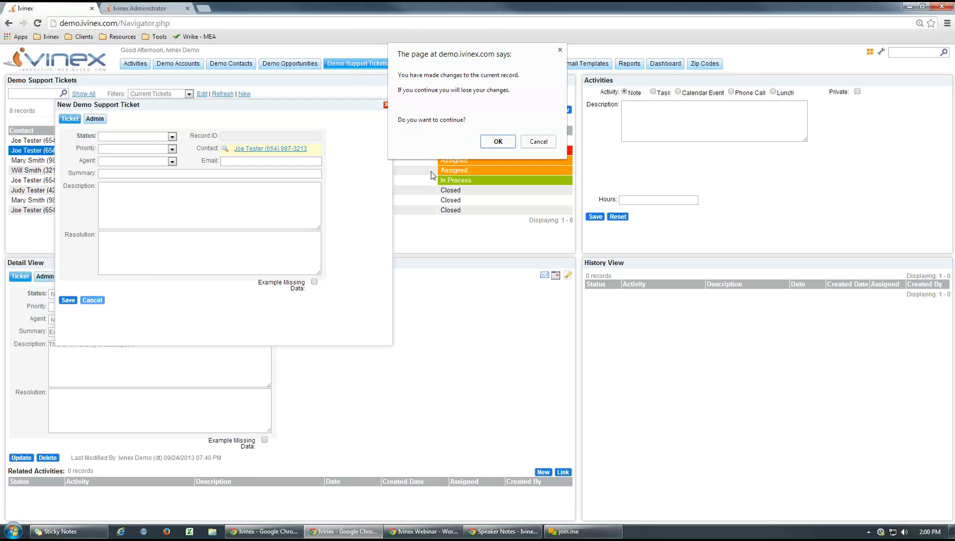
left_click(498, 141)
- Return to Ivinex Administrator, examine the Blank Date filter criteria of the 0100 New Ticket workflow, and close the filter unchanged
left_click(142, 8)
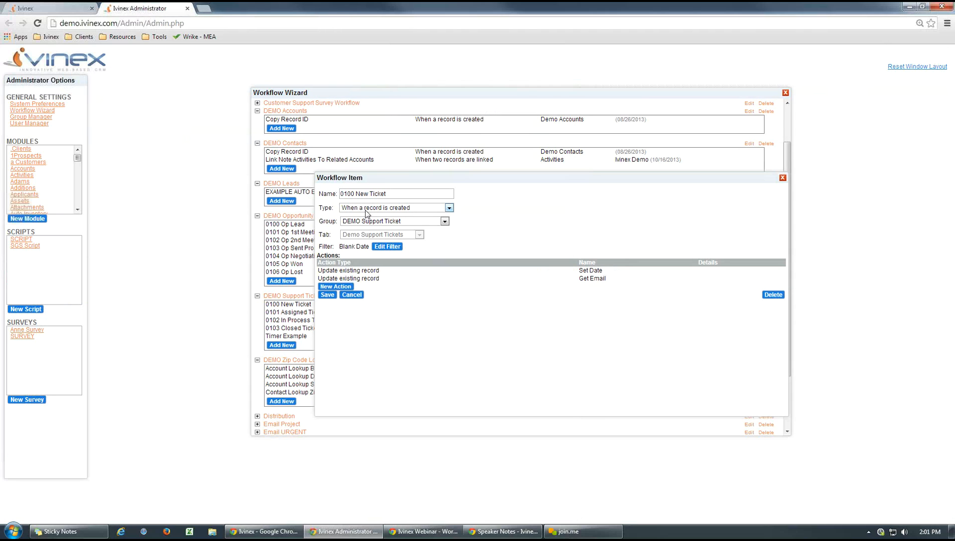
left_click(387, 246)
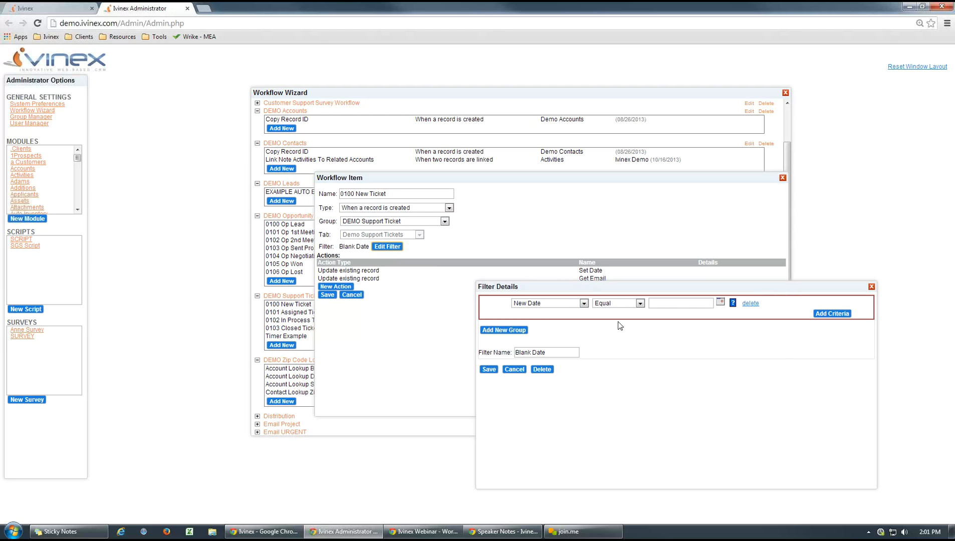
left_click(514, 370)
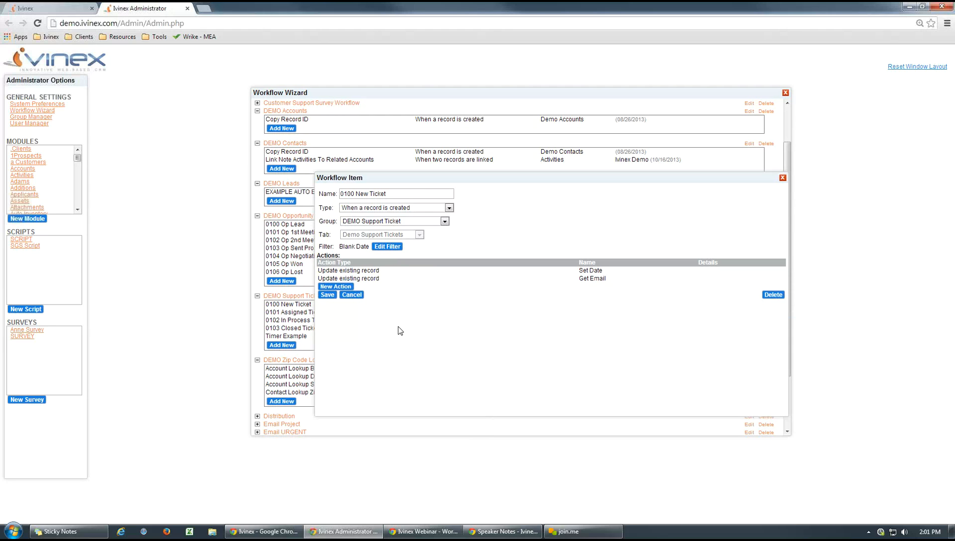
- Open the workflow's Set Date action and examine the field reference used for New Date
left_click(356, 271)
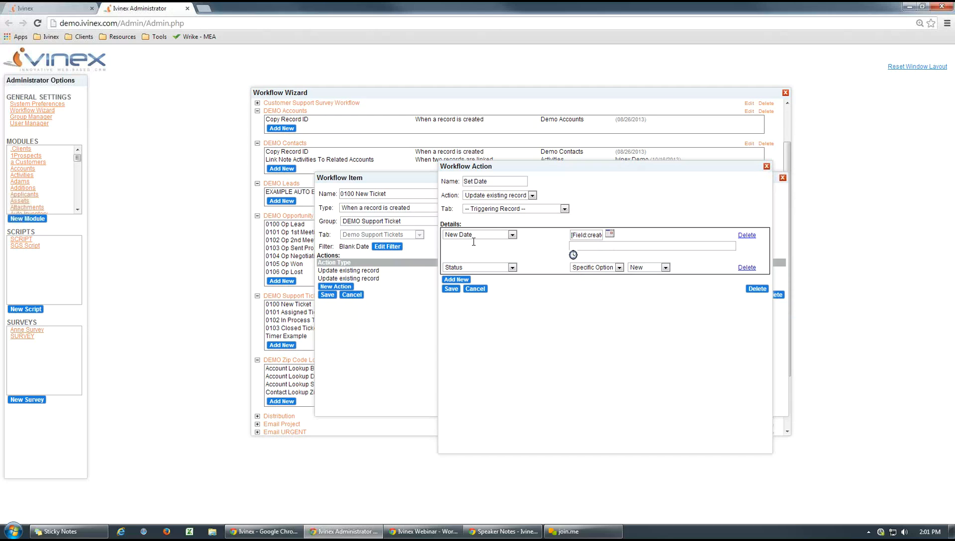
left_click_drag(583, 235, 607, 235)
left_click(596, 235)
left_click_drag(600, 236, 559, 231)
left_click(546, 360)
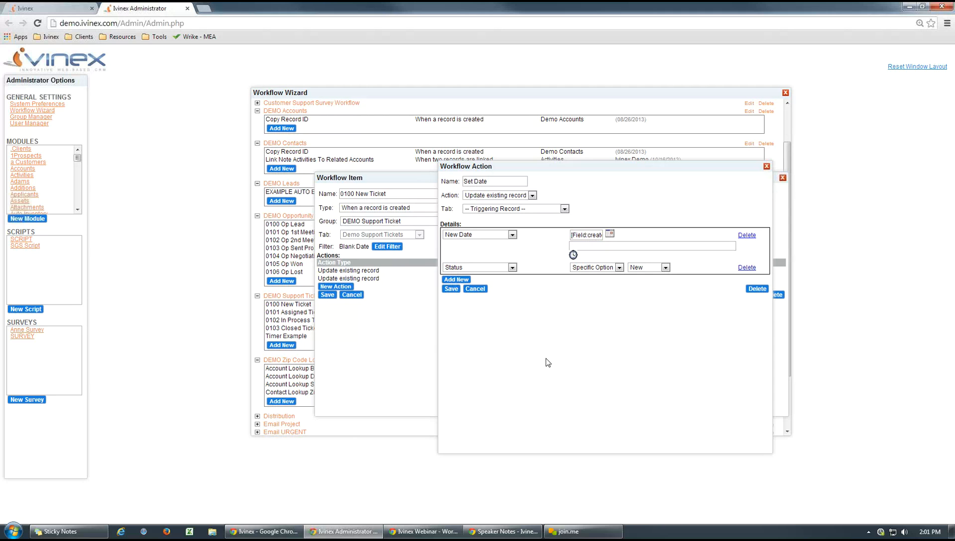
- Open Microsoft Word, widen its window, and write [Field:created_date] in the blank document
left_click(13, 531)
left_click(53, 320)
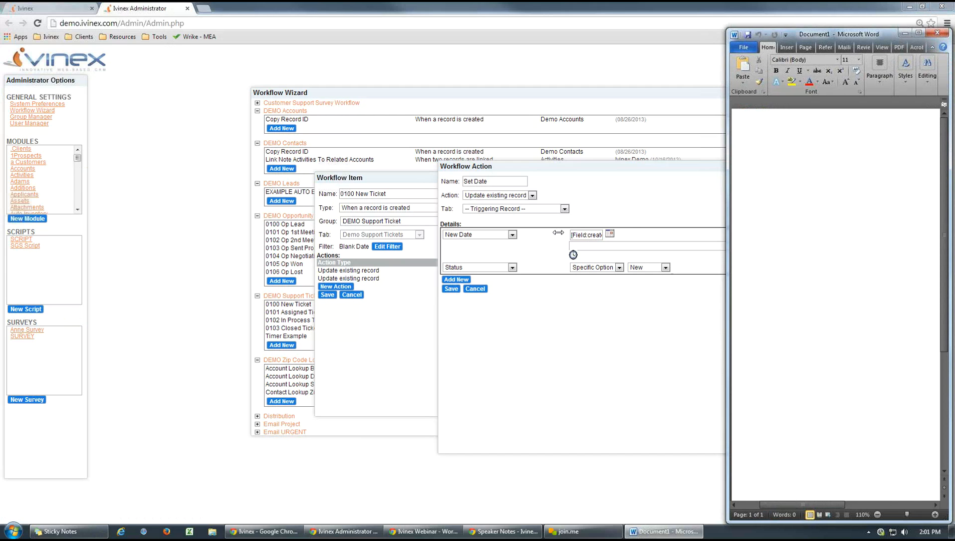
left_click_drag(728, 231, 546, 225)
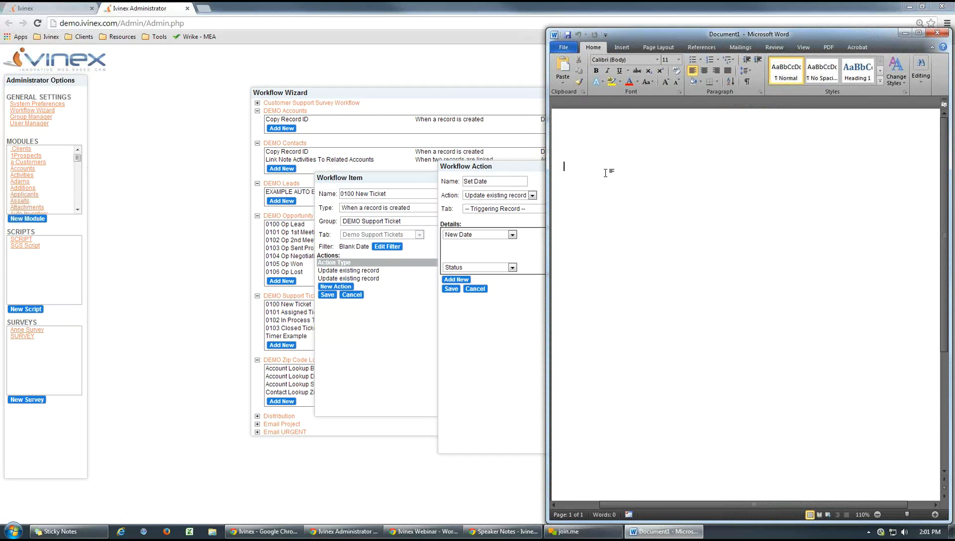
type("[Field:created_date")
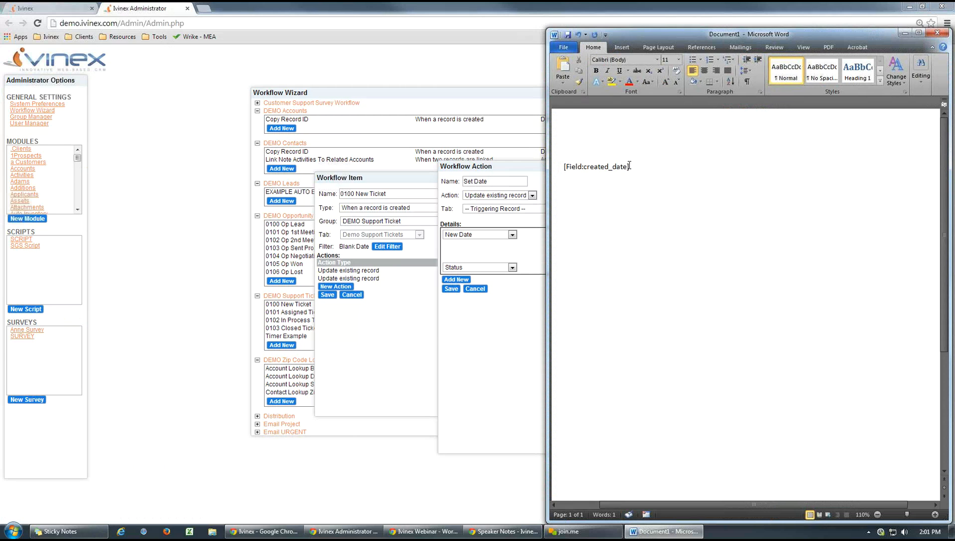
- Enlarge the [Field:created_date] text to font size 26
left_click(549, 166)
left_click(678, 59)
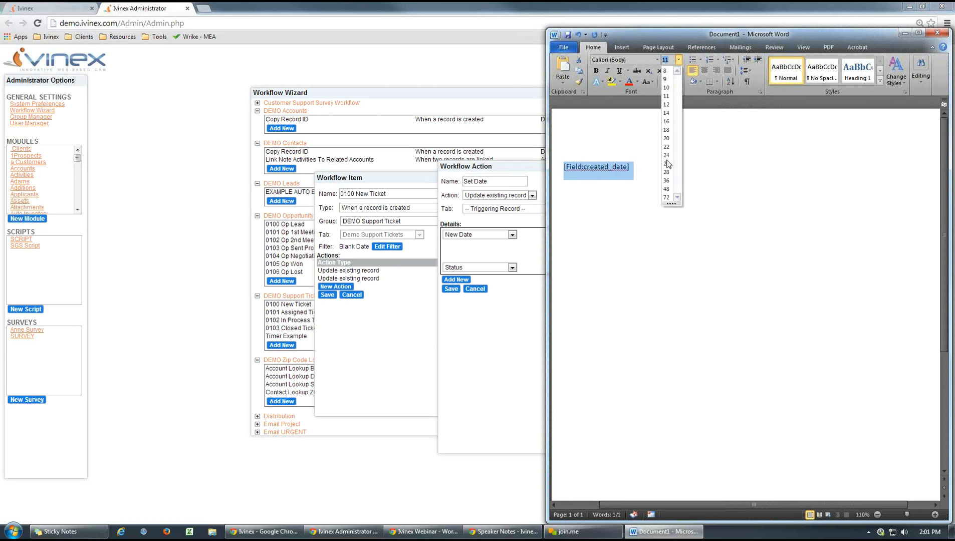
left_click(666, 163)
left_click(571, 124)
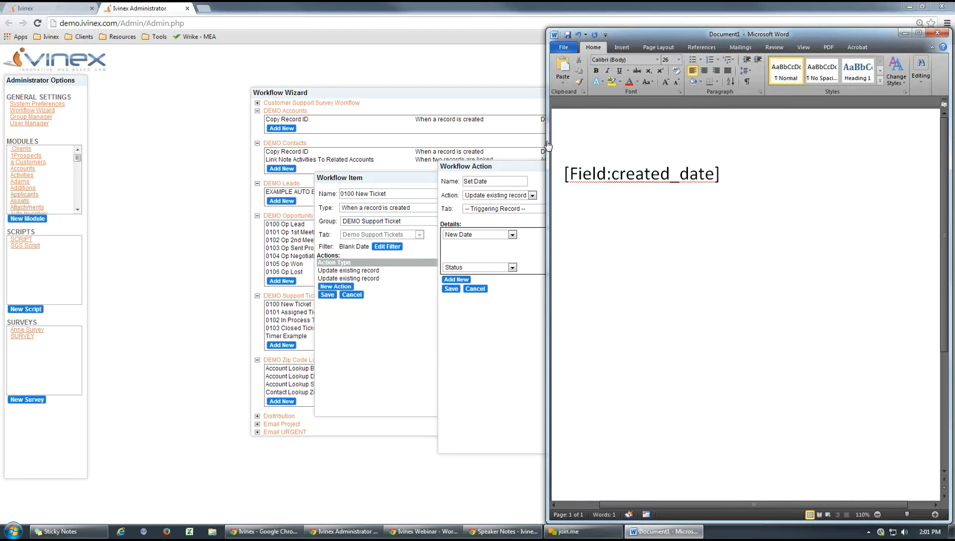
- Narrow the Word window and close the document without saving it
left_click_drag(548, 146, 754, 145)
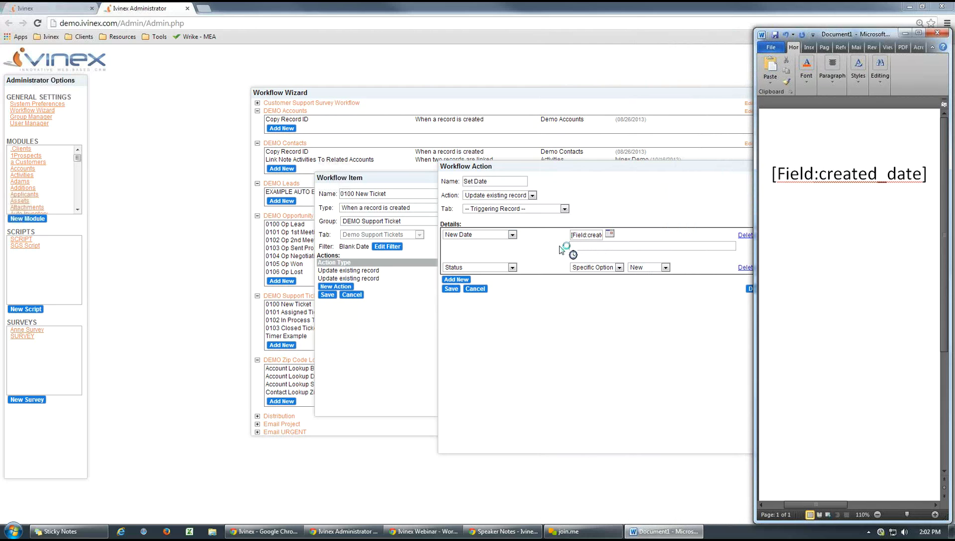
left_click(939, 35)
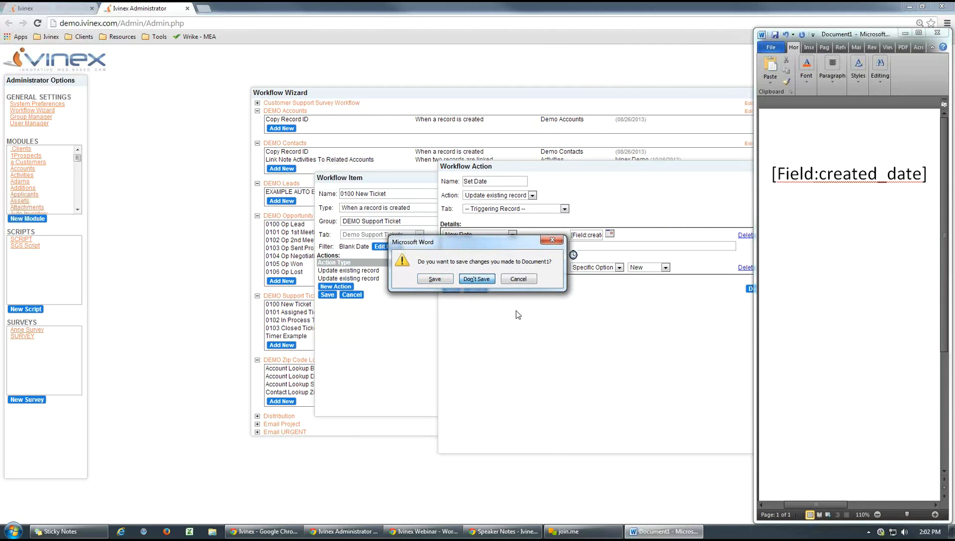
left_click(476, 280)
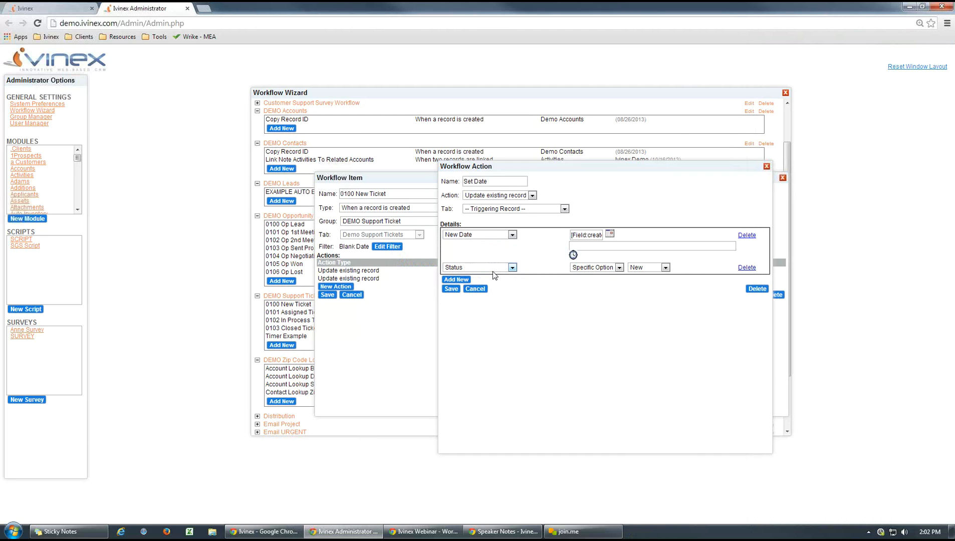
- Review the Status options on the open support ticket, return to Ivinex Administrator, and close the Set Date action without changes
left_click(28, 10)
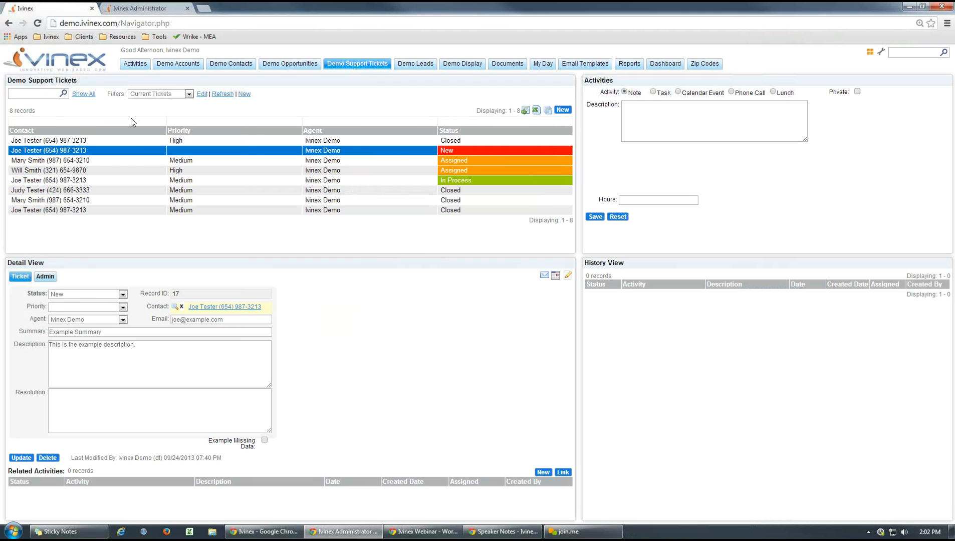
left_click(122, 294)
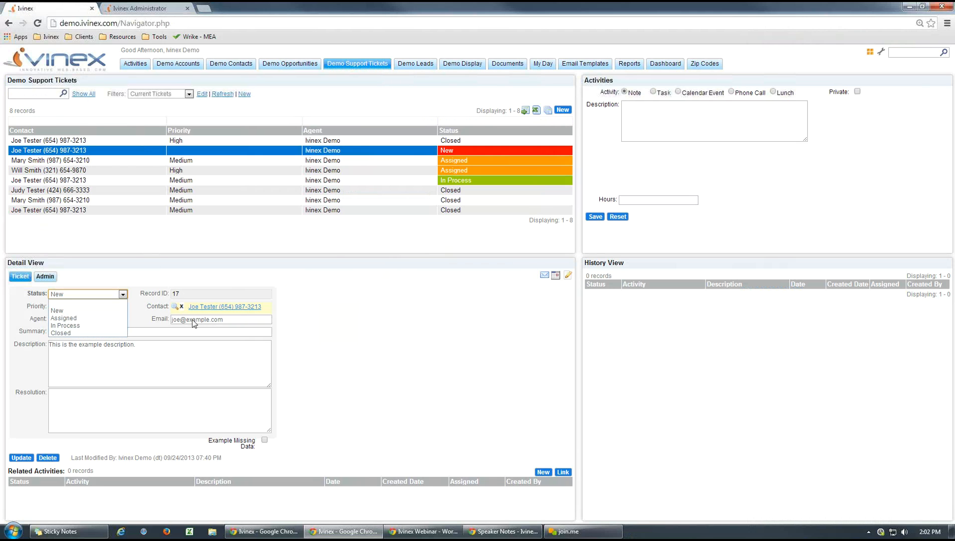
left_click(272, 115)
left_click(158, 11)
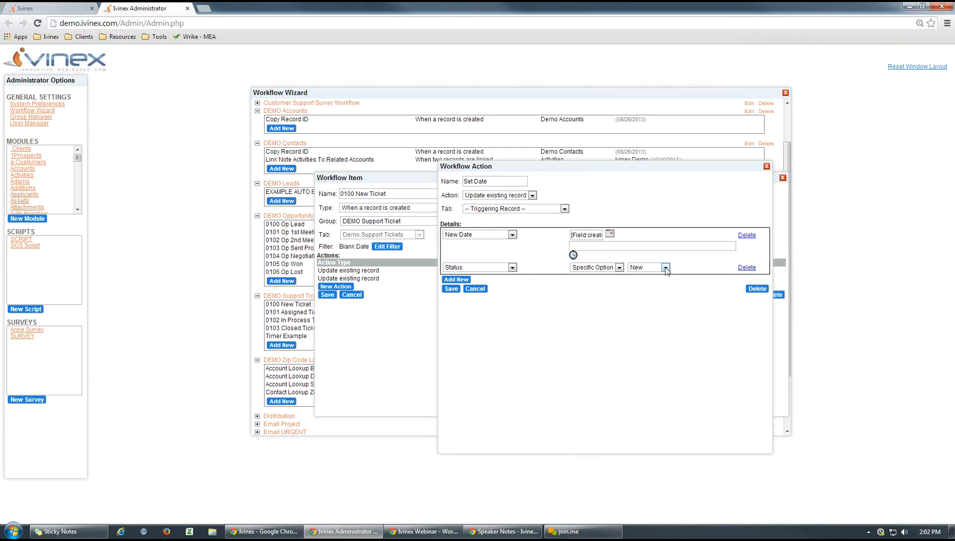
left_click(475, 289)
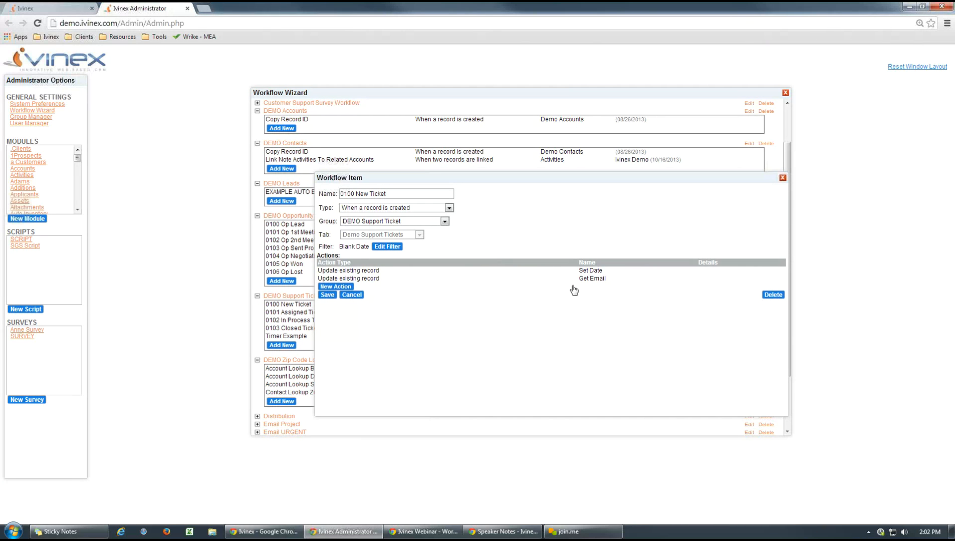
- Open the Get Email action, examine the field reference that fills Email, and close the action without changes
left_click(371, 279)
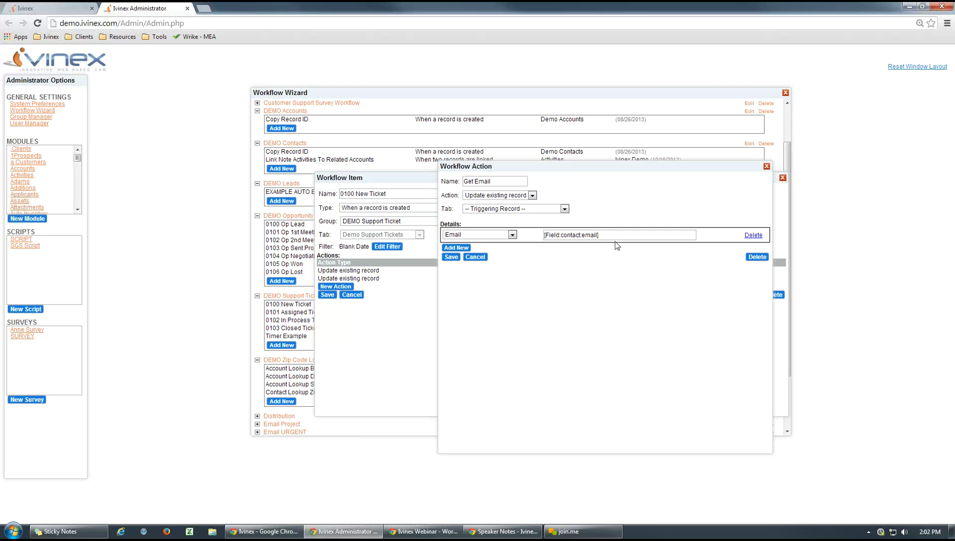
left_click_drag(618, 239, 536, 233)
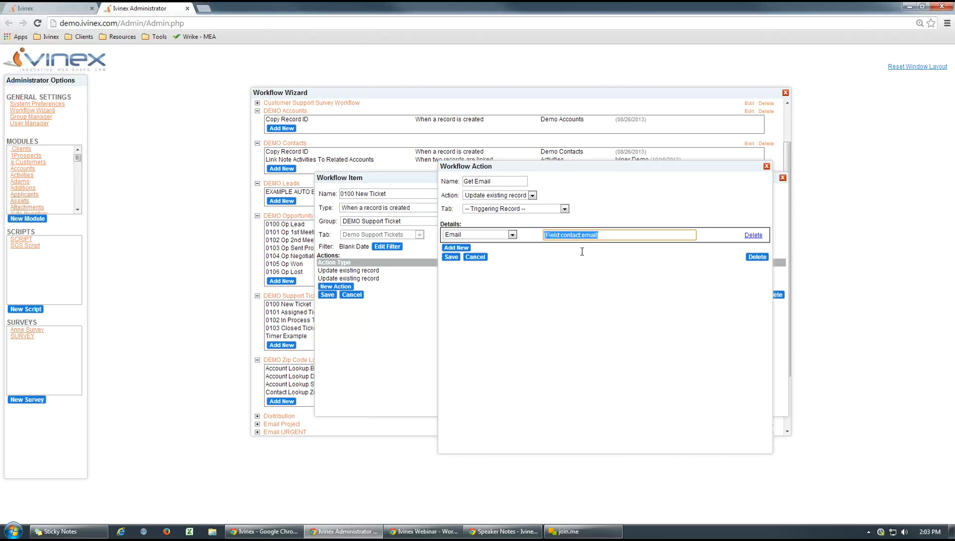
left_click(600, 270)
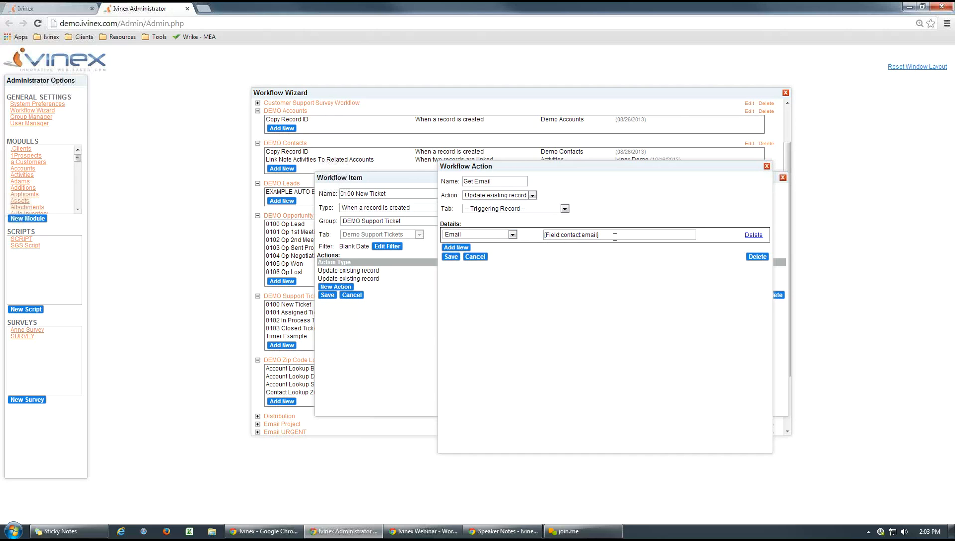
left_click(476, 257)
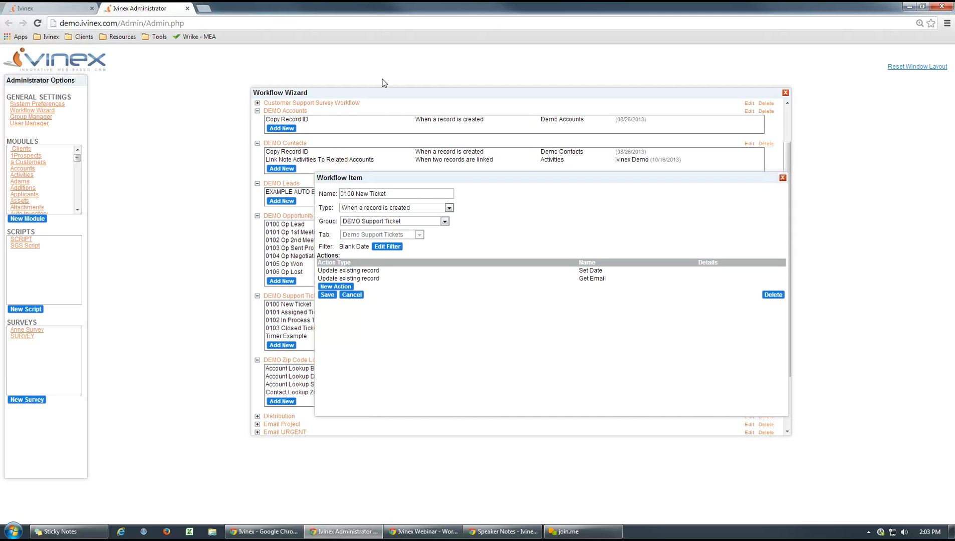
- Switch to the main Ivinex page, start a new Demo Support Ticket, and link the fifth listed contact
left_click(55, 9)
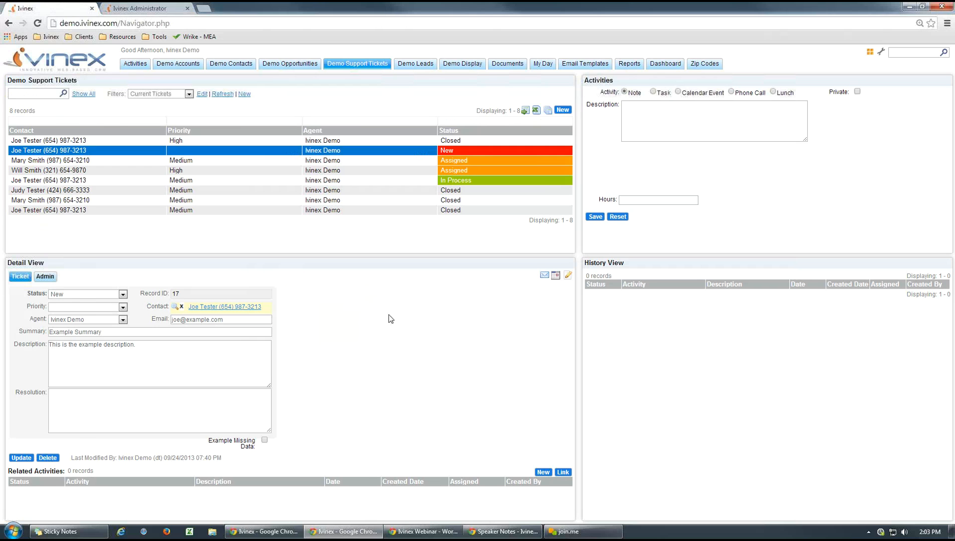
left_click(562, 109)
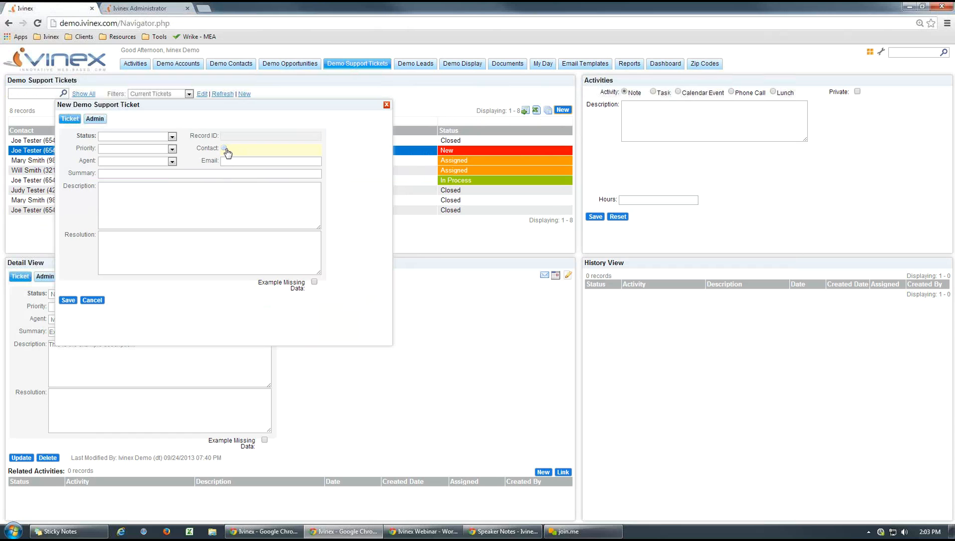
left_click(224, 149)
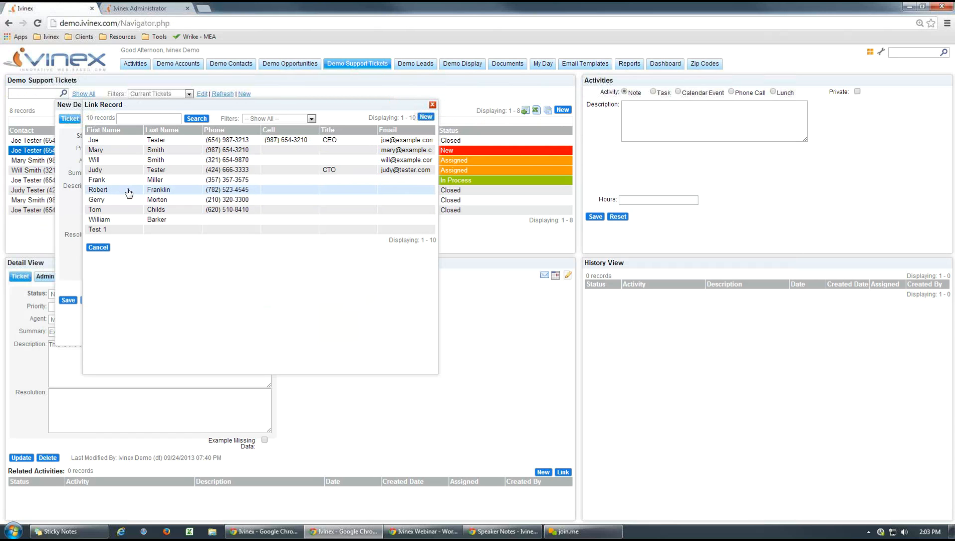
left_click(108, 181)
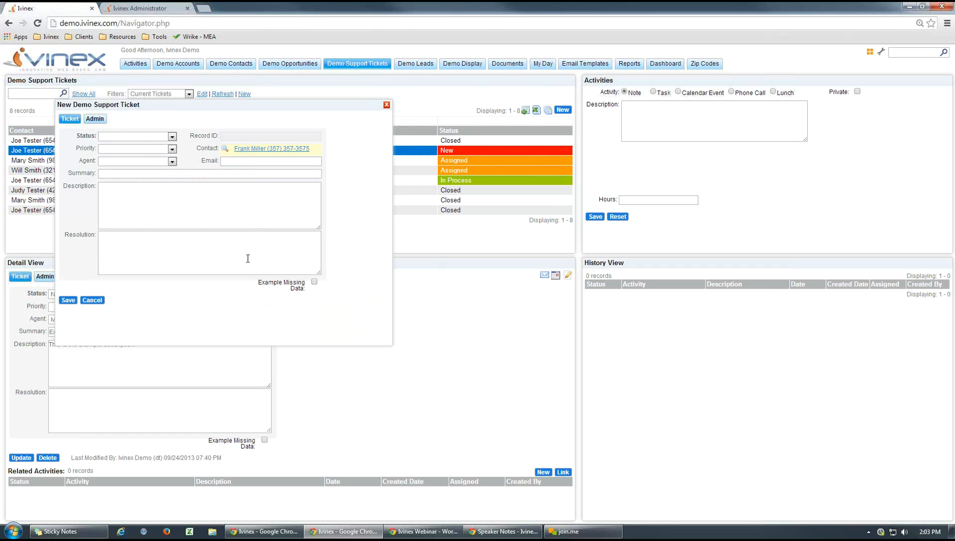
- Enter Test as both the summary and the description of the new support ticket
left_click(113, 173)
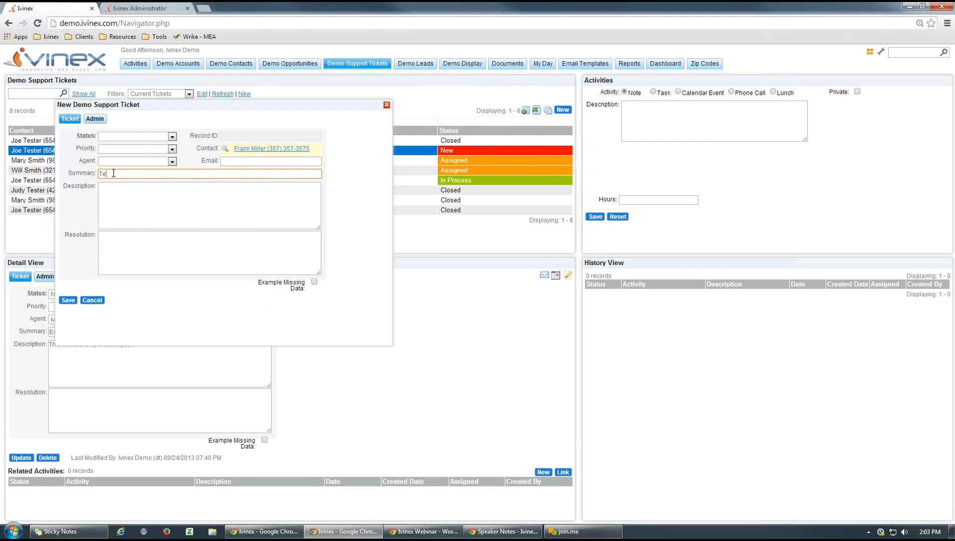
left_click(113, 186)
type("Test")
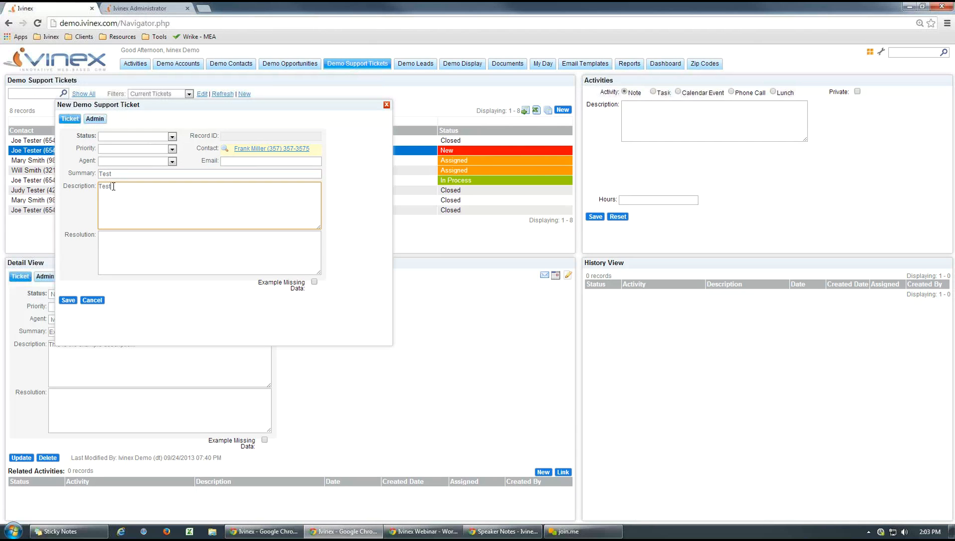
- Assign Ivinex Demo as the agent on the new support ticket and save it
left_click(172, 162)
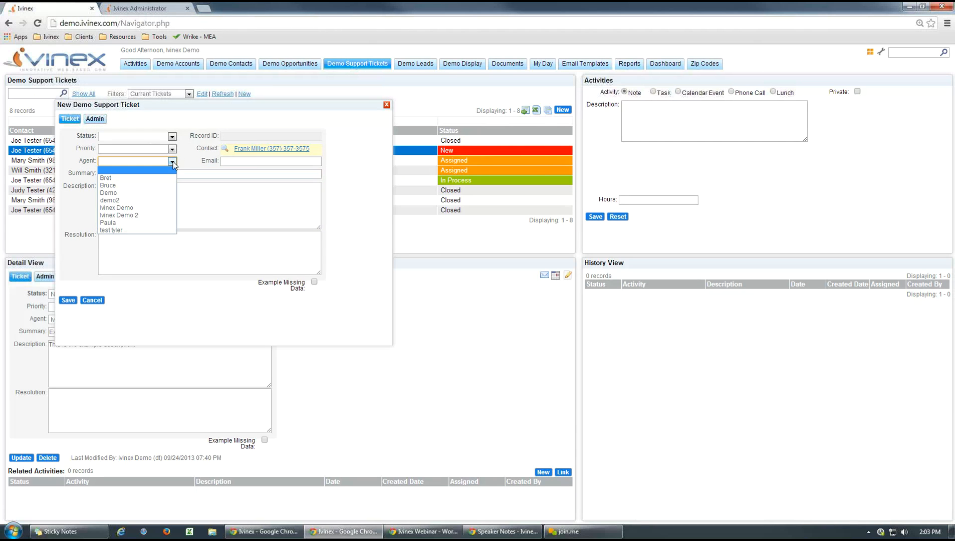
left_click(119, 207)
left_click(70, 301)
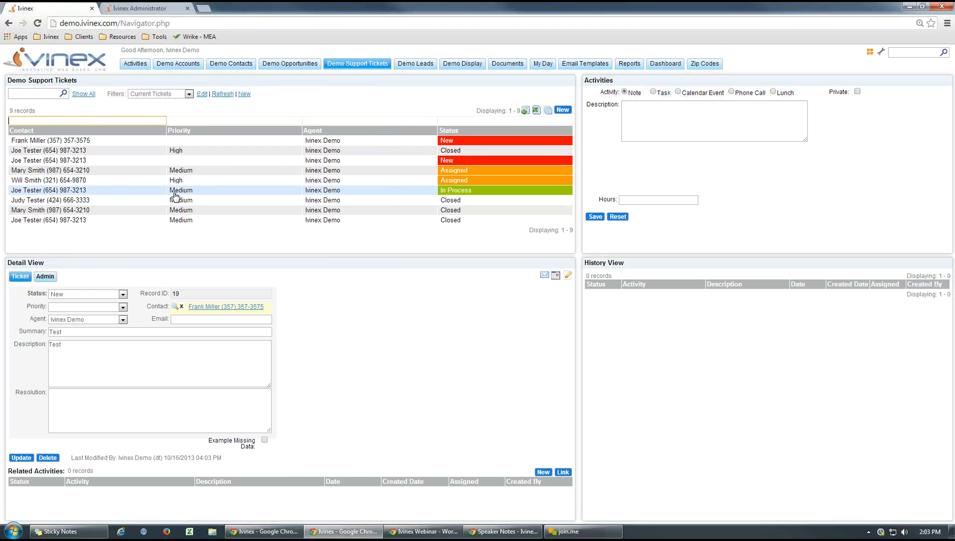
- Inspect the newly saved ticket's New Date in its admin details, and check the linked contact's Email field
left_click(59, 143)
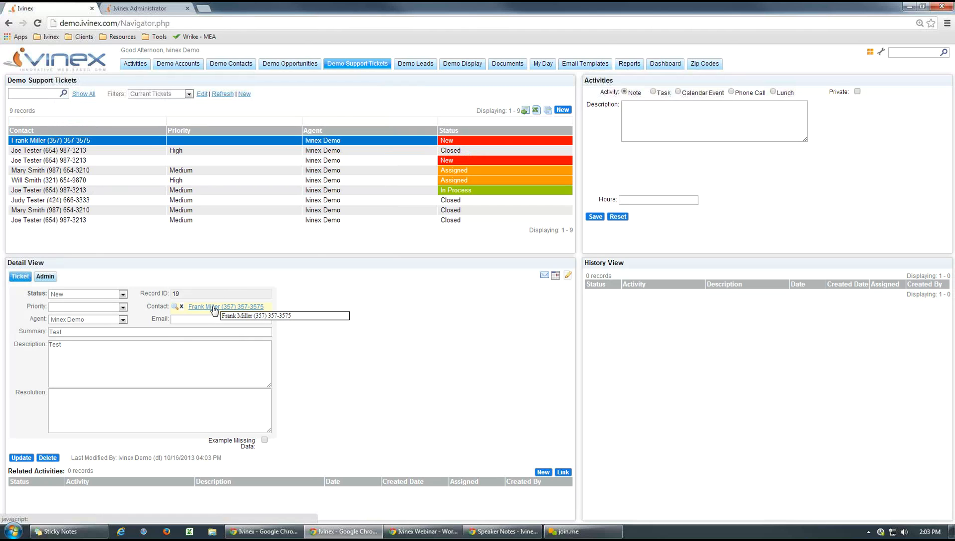
left_click(45, 276)
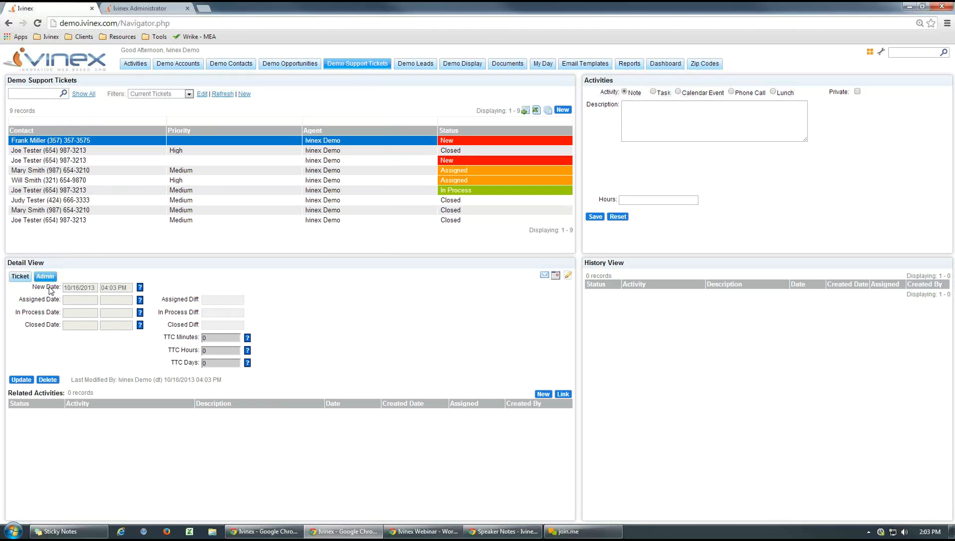
left_click(20, 277)
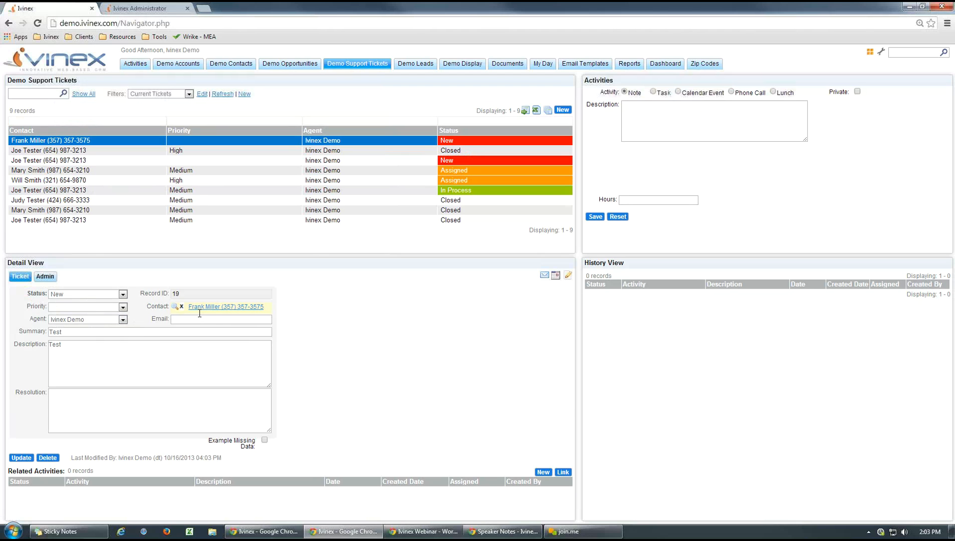
left_click(207, 308)
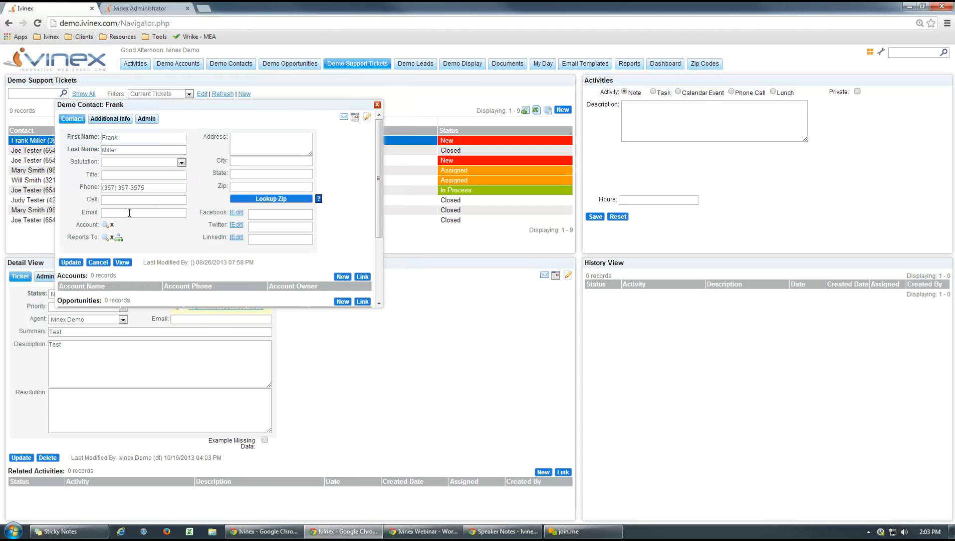
left_click(377, 105)
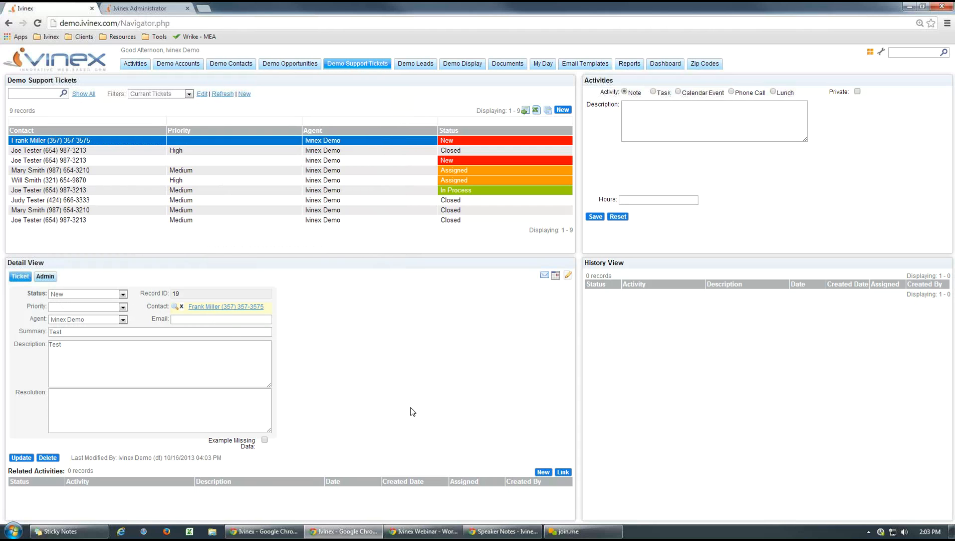
- Create another Demo Support Ticket with a different linked contact and Ivinex Demo as agent, save it, and open the saved ticket
left_click(563, 110)
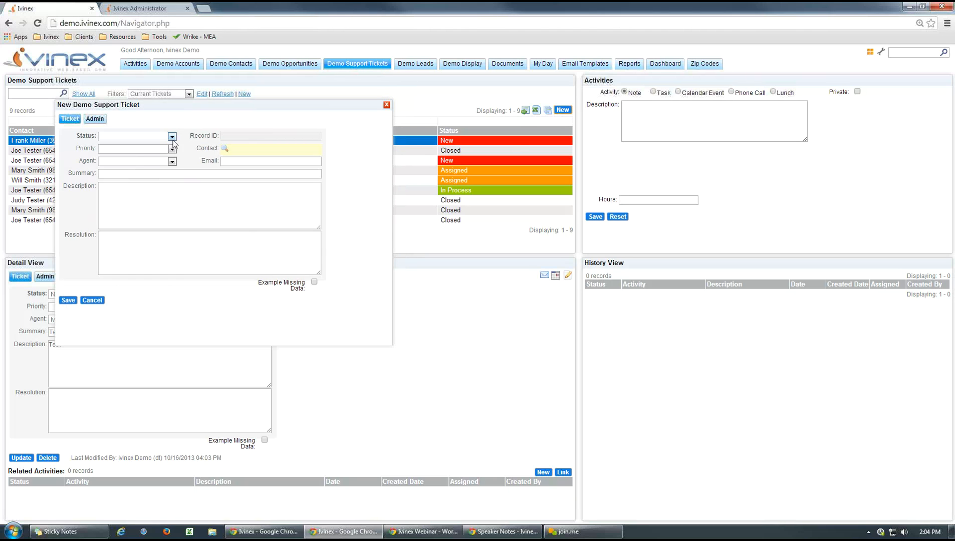
left_click(164, 137)
left_click(224, 149)
left_click(134, 145)
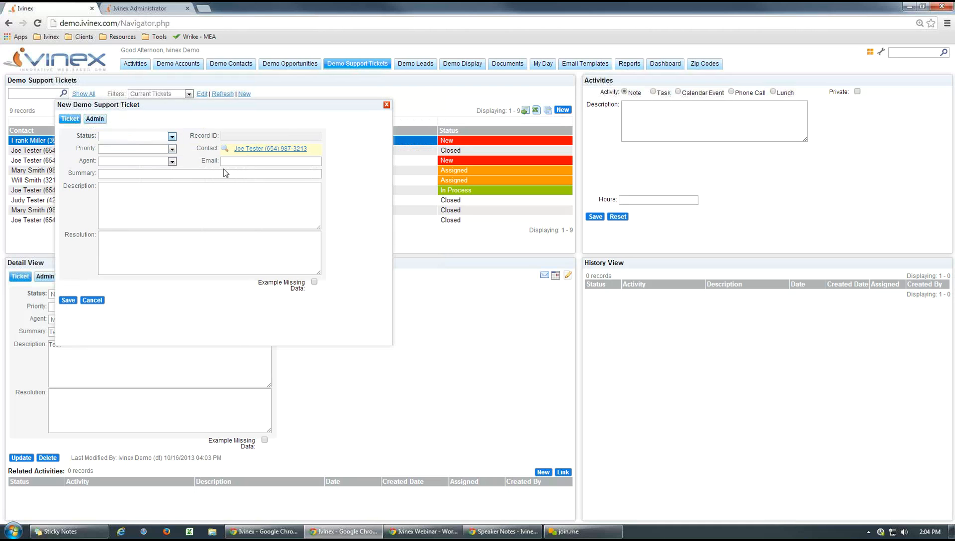
left_click(172, 162)
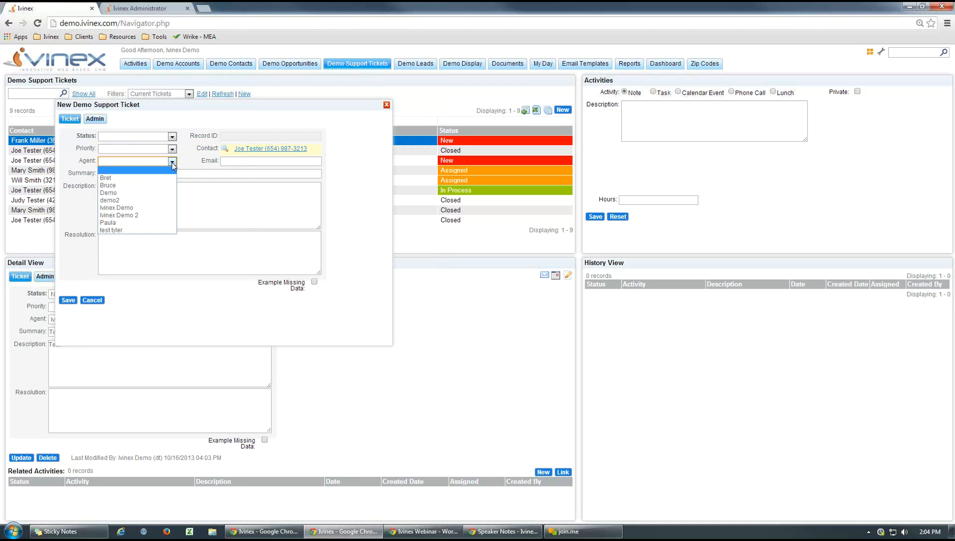
left_click(125, 207)
left_click(68, 301)
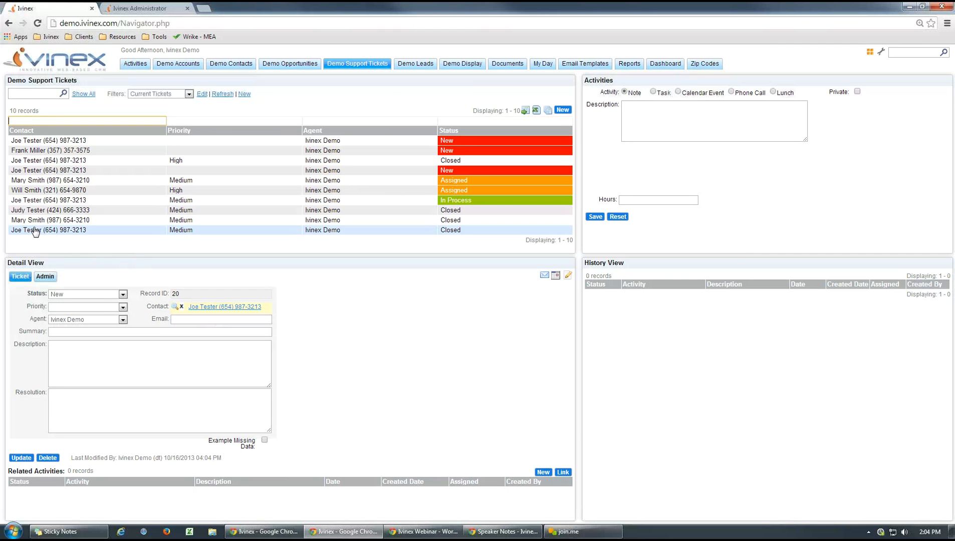
left_click(36, 141)
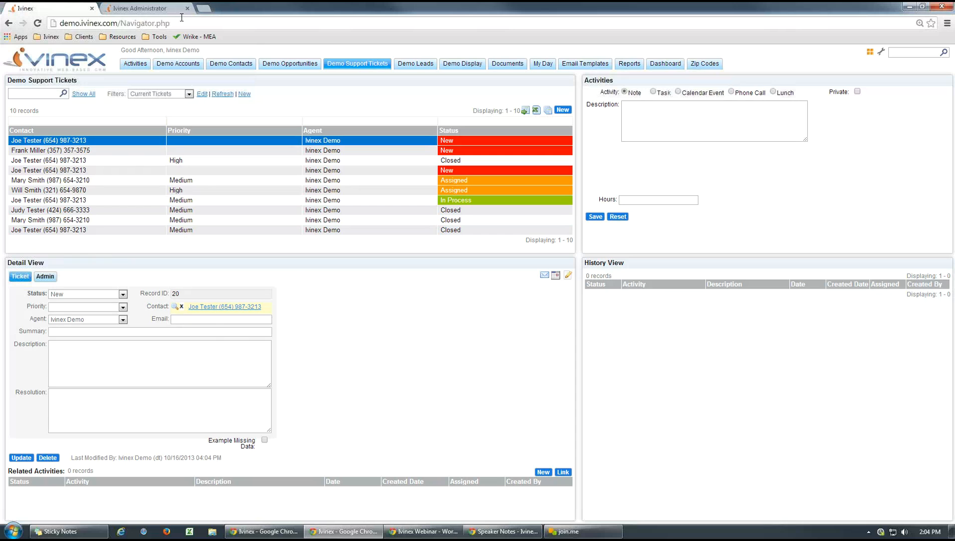
- Switch to Ivinex Administrator, close the 0100 New Ticket workflow without changes, and return to the main Ivinex page
left_click(153, 10)
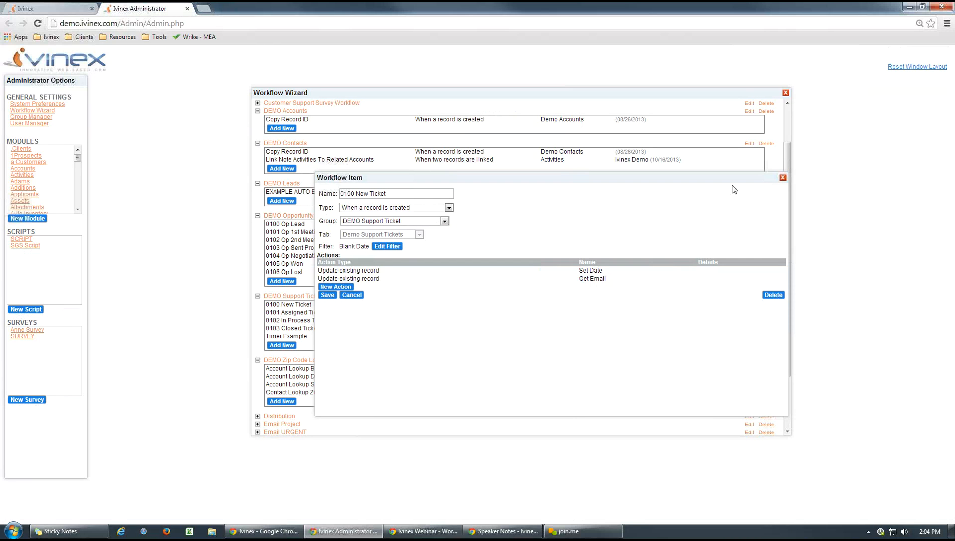
left_click(782, 178)
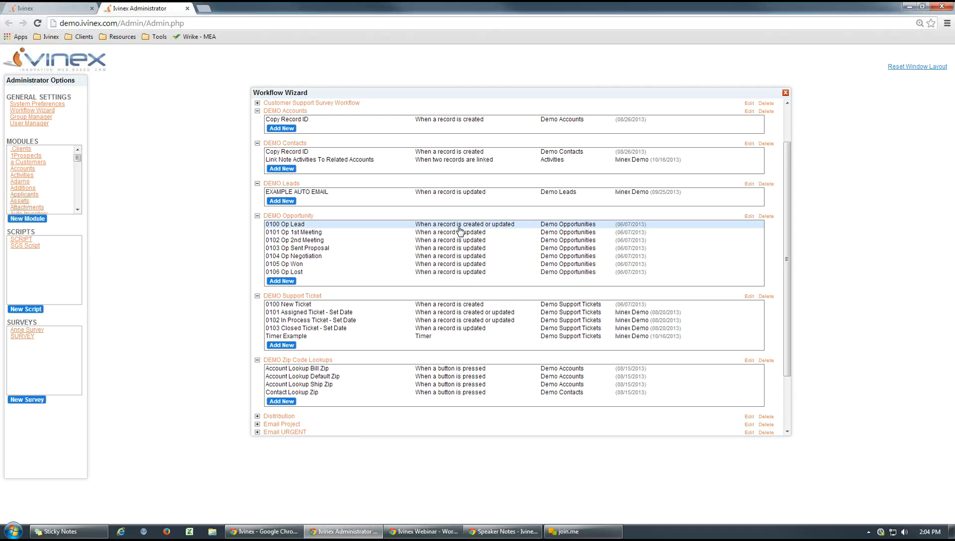
left_click(56, 9)
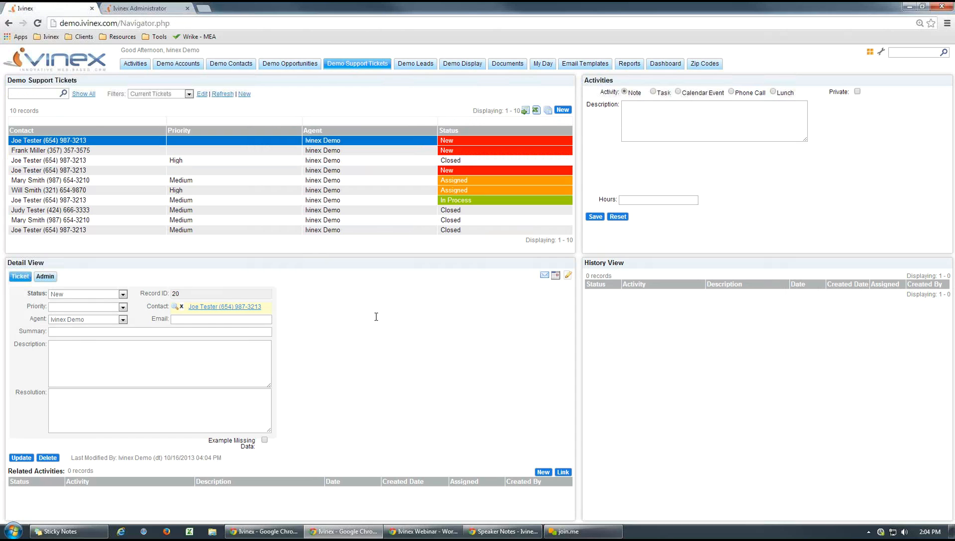
- Open the R&C Partnership record in Demo Opportunities and examine its stage checkboxes, leaving 2nd Meeting unchecked
left_click(290, 64)
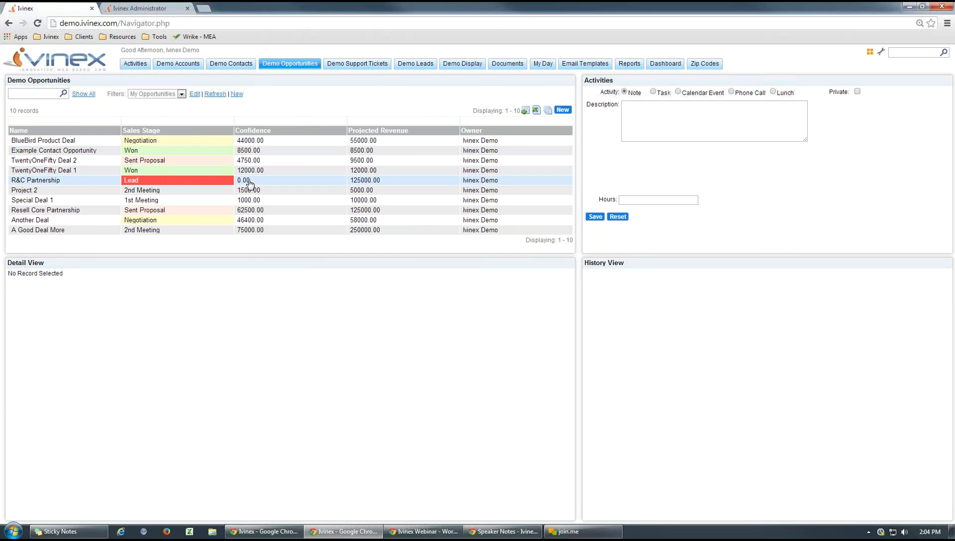
left_click(247, 181)
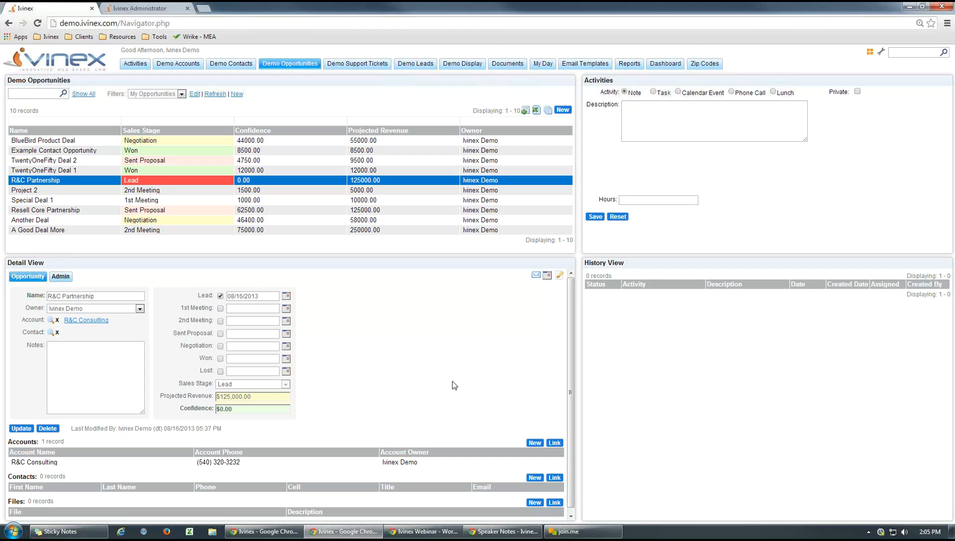
left_click(220, 321)
left_click(220, 320)
- Mark 2nd Meeting as reached on the Special Deal 1 opportunity, save the update, and reopen the record
left_click(143, 200)
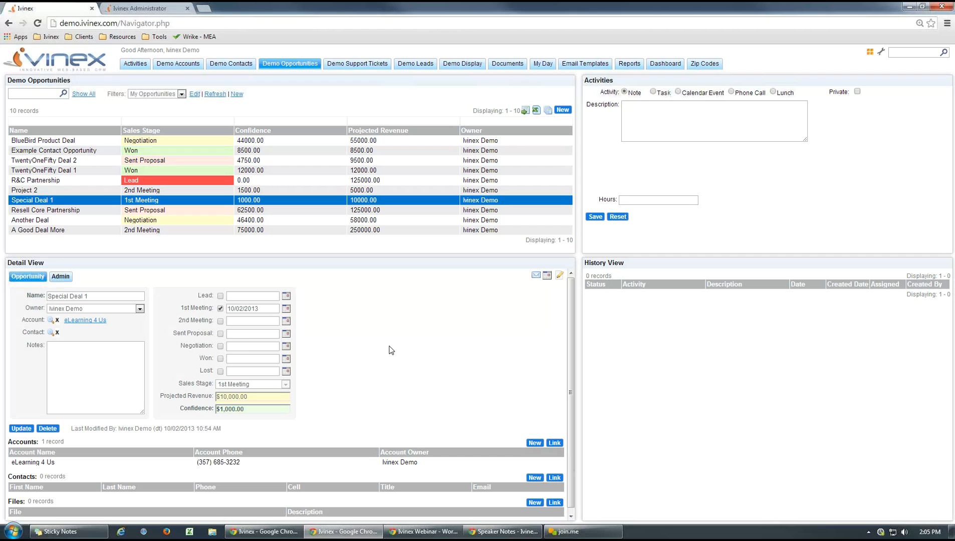
left_click(221, 321)
left_click(21, 428)
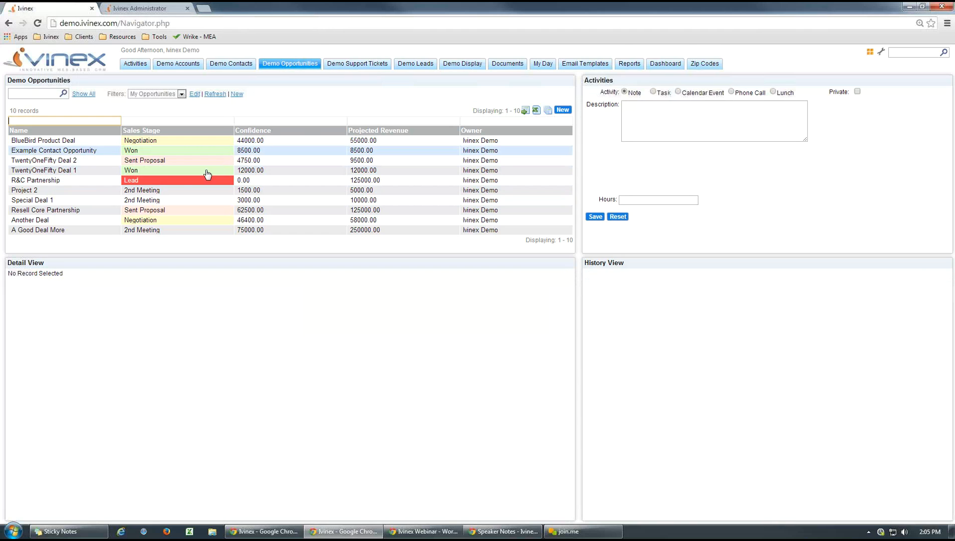
left_click(149, 203)
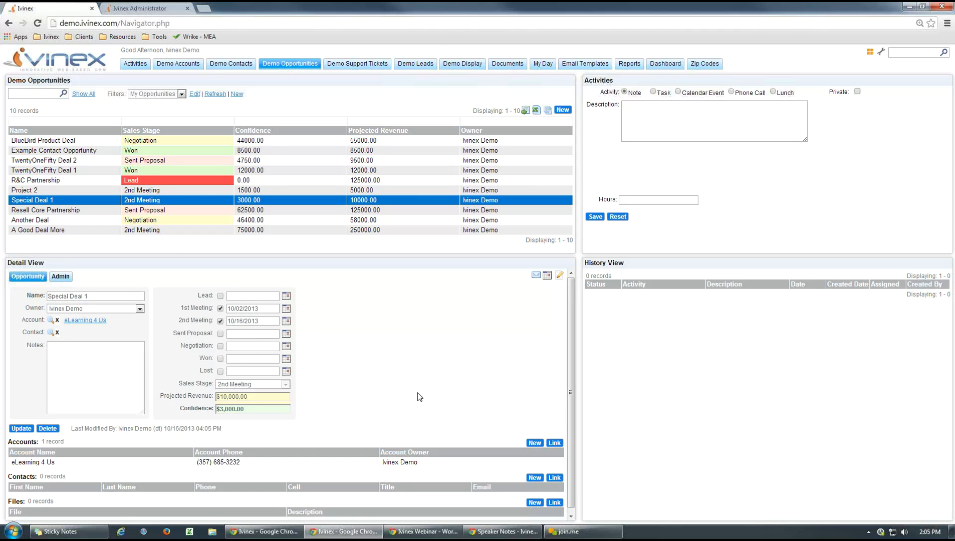
- Examine the 0102 Op 2nd Meeting workflow's Not Blank filter in Ivinex Administrator and compare it with Special Deal 1's stage dates
left_click(139, 10)
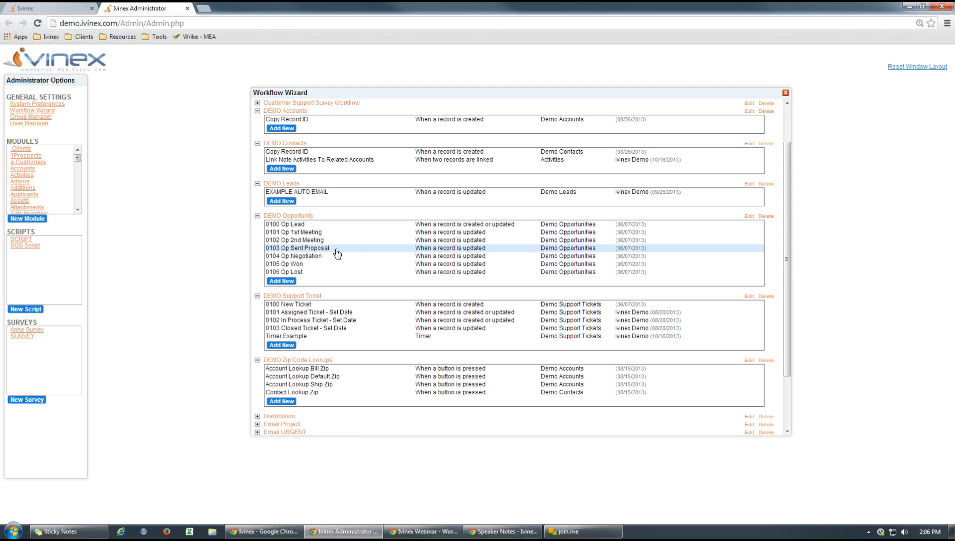
left_click(313, 242)
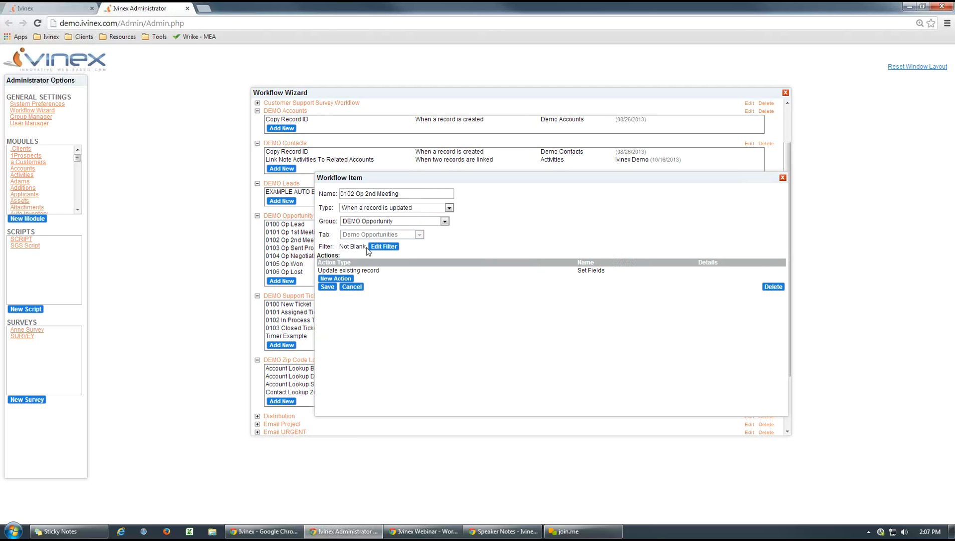
left_click(384, 246)
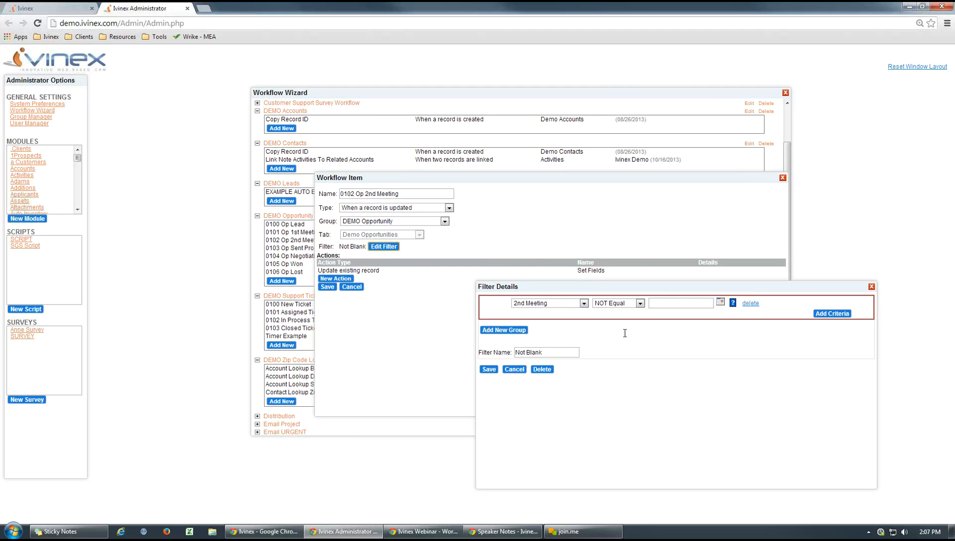
left_click(514, 369)
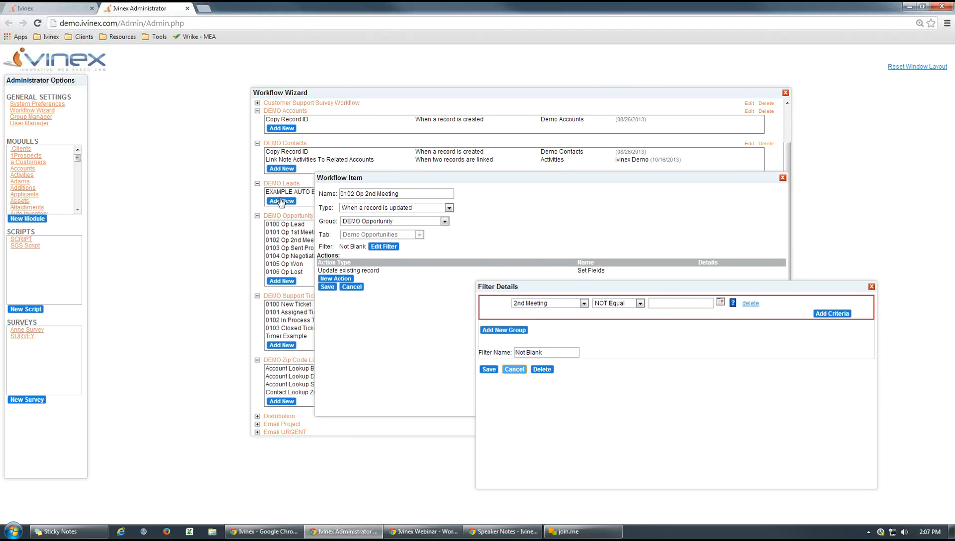
left_click(50, 8)
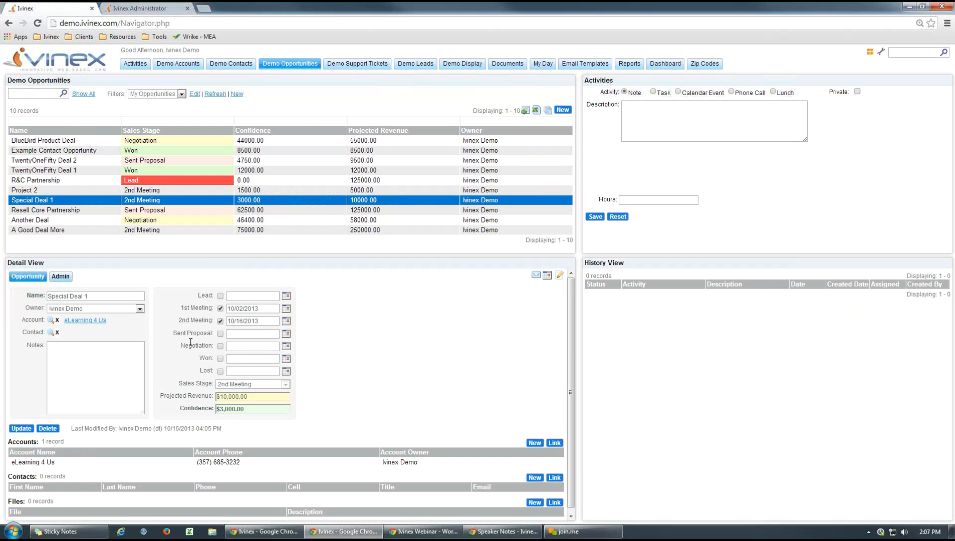
left_click(133, 9)
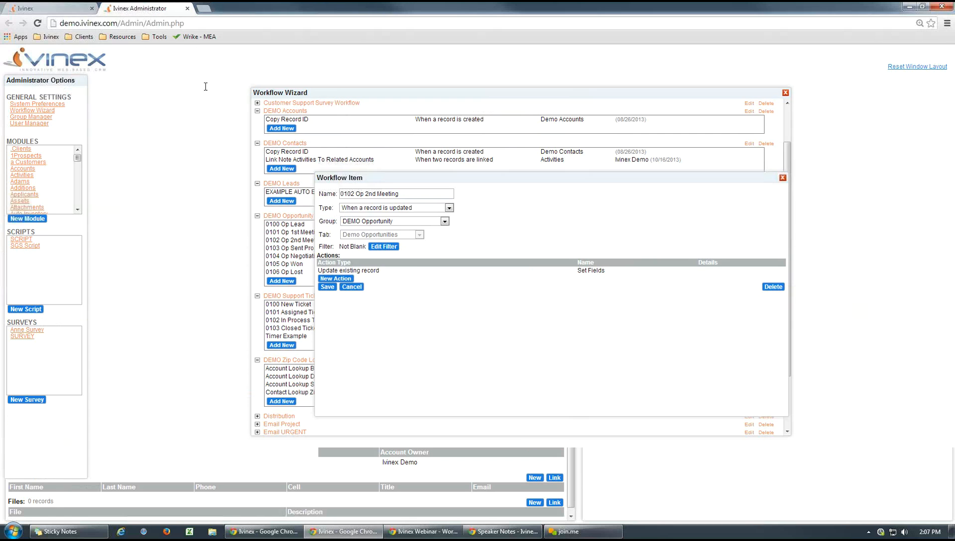
- Open the Set Fields action of the 2nd Meeting workflow and review the options available for Sales Stage
left_click(376, 271)
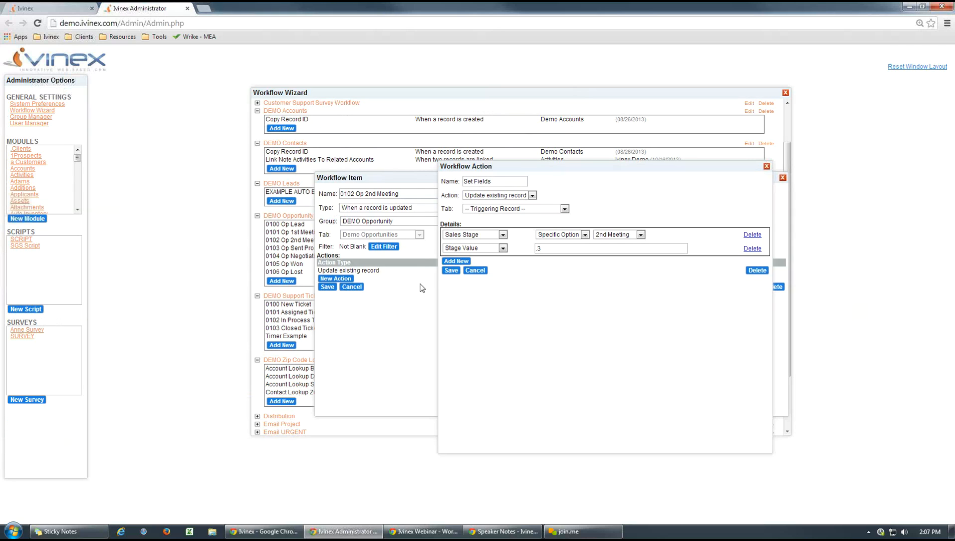
left_click(641, 235)
left_click(660, 236)
- Check Special Deal 1's Stage Value on the main Ivinex page, and close the 2nd Meeting workflow in Ivinex Administrator without changes
left_click(65, 8)
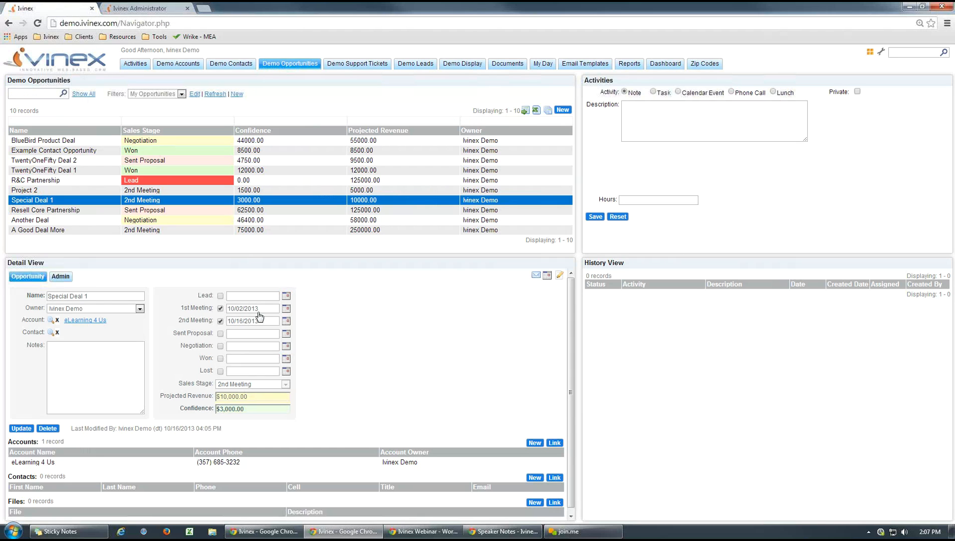
left_click(60, 276)
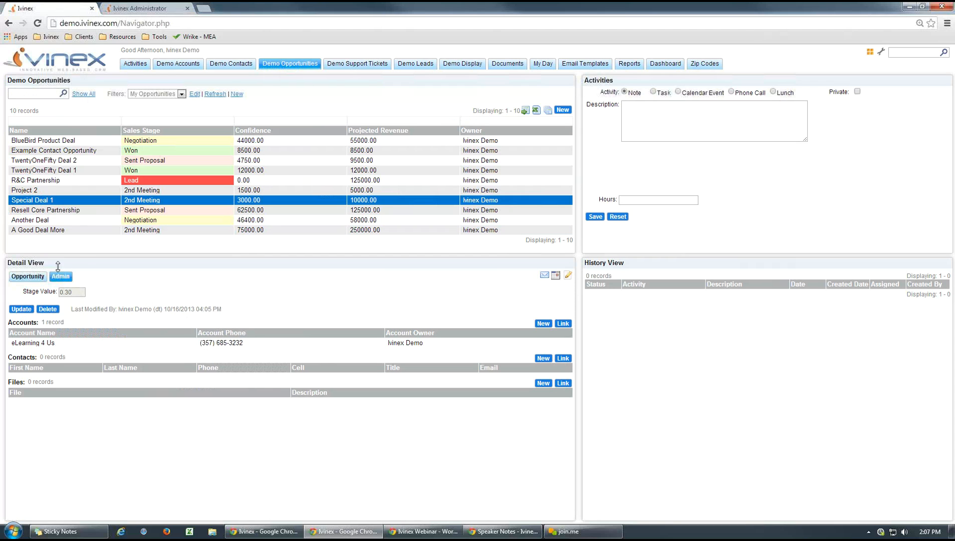
left_click(28, 276)
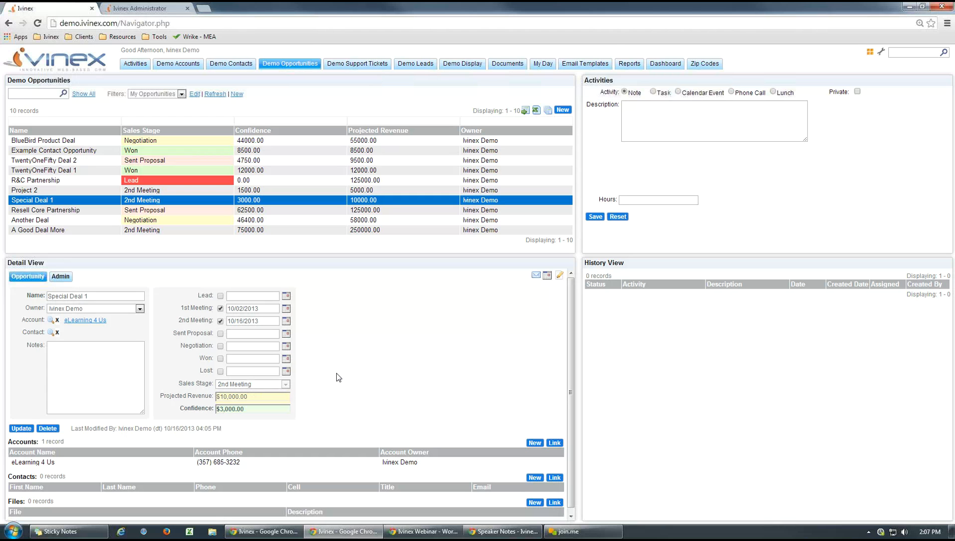
left_click(170, 8)
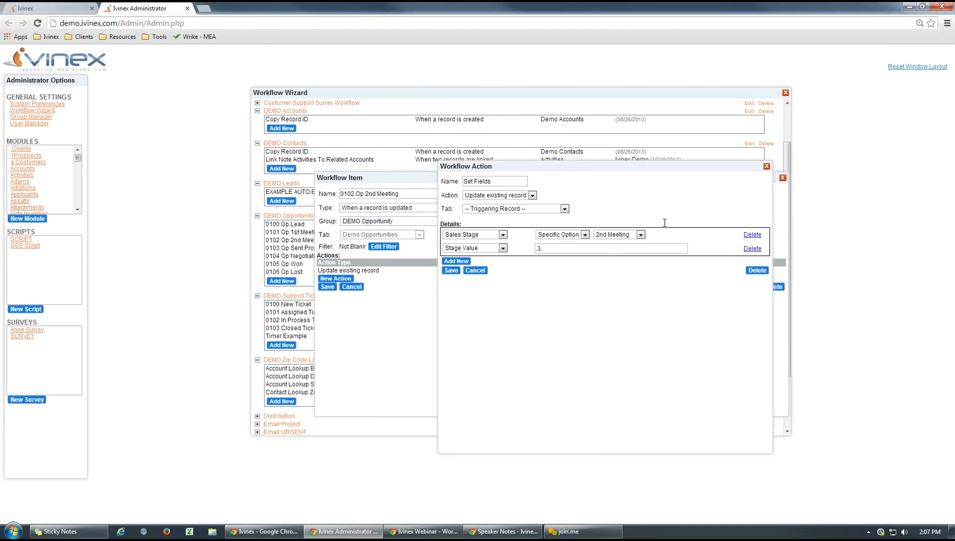
left_click(766, 167)
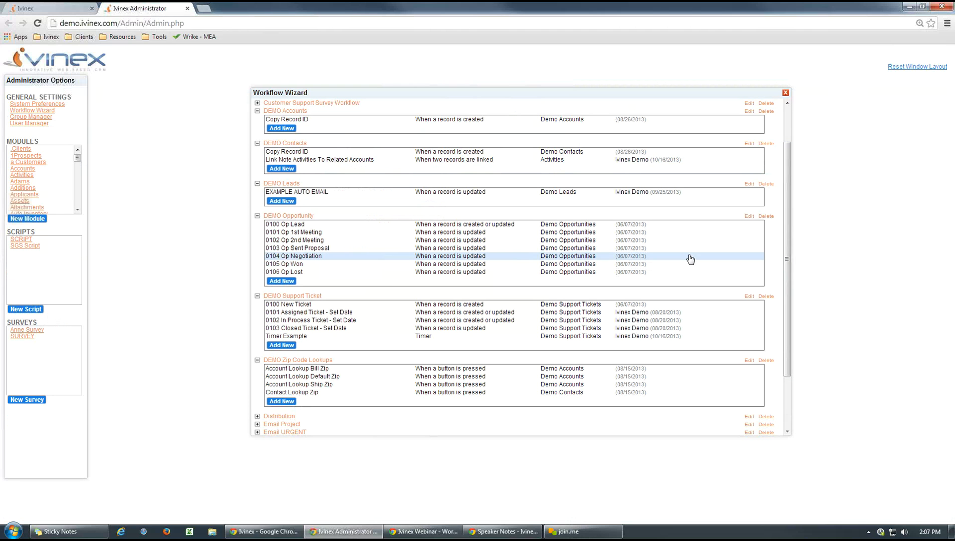
- Open the 0100 Op Lead workflow, and move and narrow its window to uncover the workflow list
left_click(444, 227)
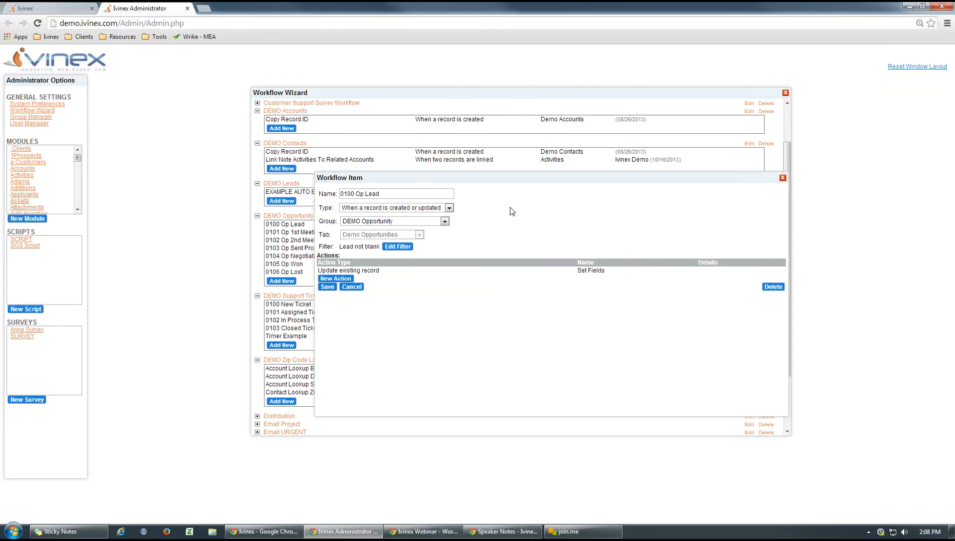
left_click_drag(510, 180, 632, 192)
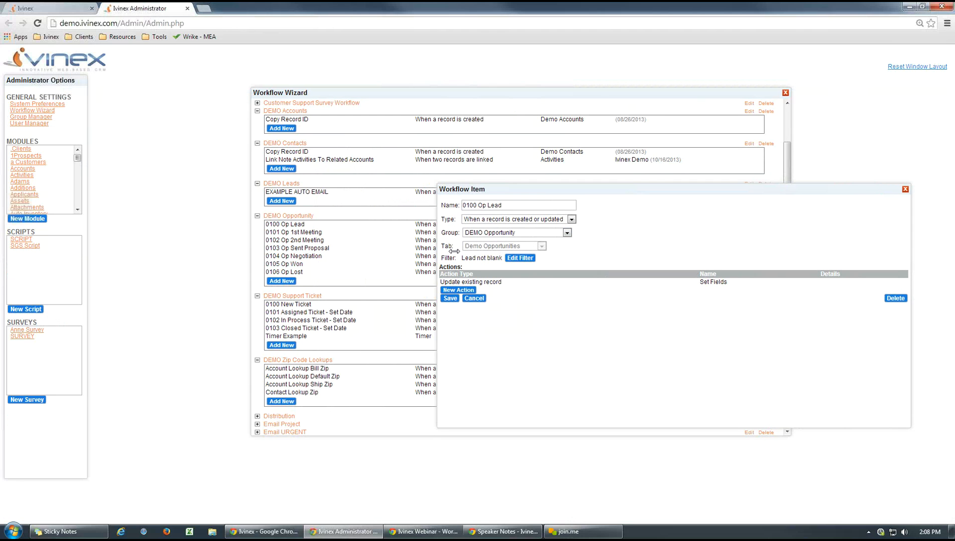
left_click_drag(484, 257, 622, 257)
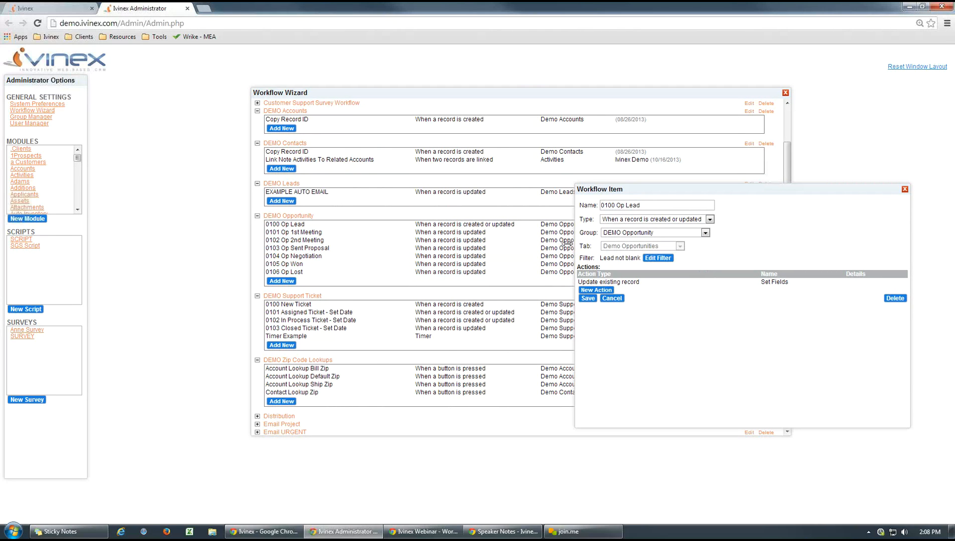
- Widen the 0100 Op Lead workflow window, and view a blank new Demo Opportunity form on the main Ivinex page, closing it unsaved
left_click_drag(575, 244, 461, 240)
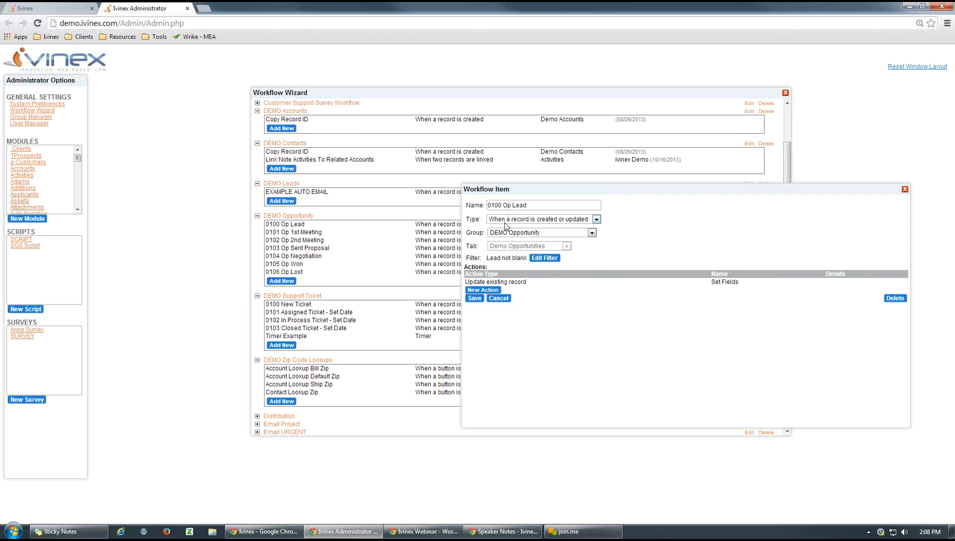
left_click(50, 8)
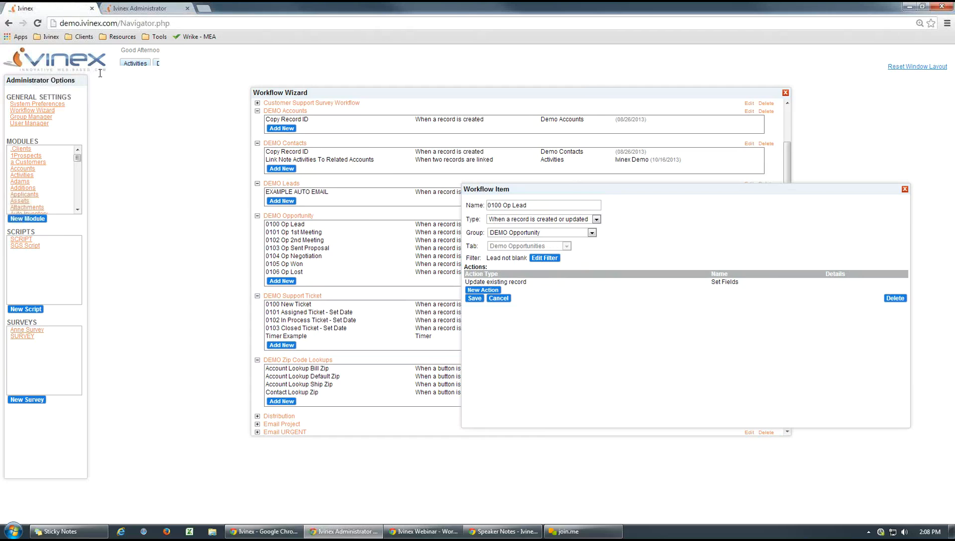
left_click(562, 110)
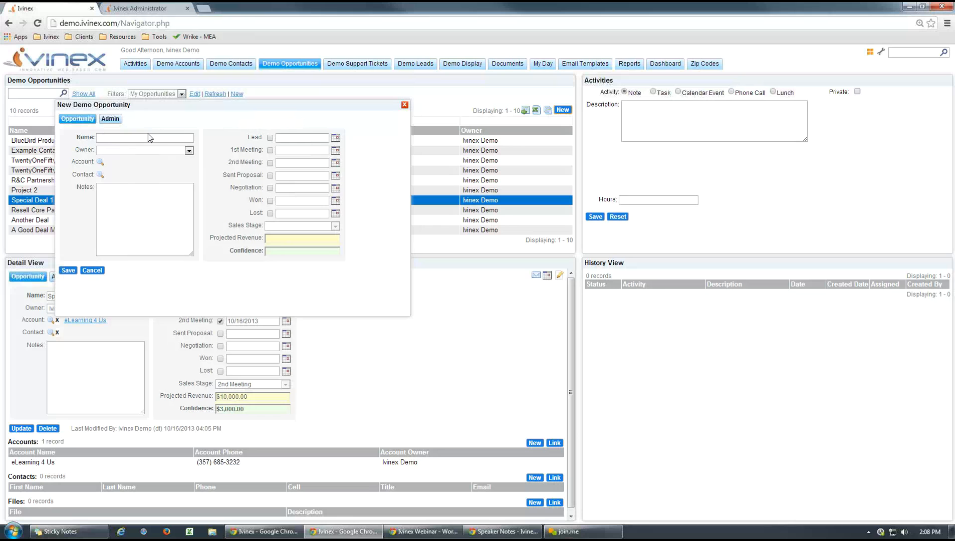
left_click(403, 106)
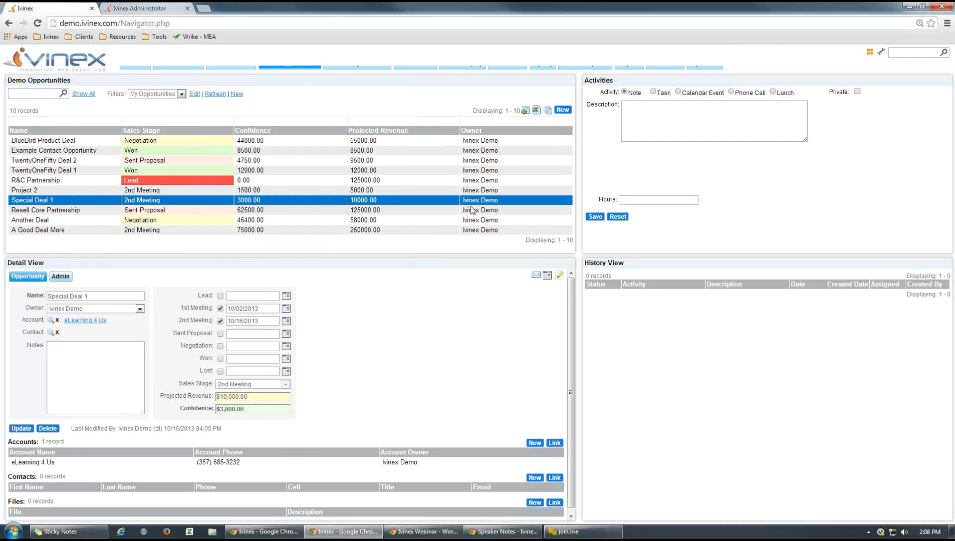
- Examine the 0100 Op Lead workflow's Lead not blank filter and Set Fields action in Ivinex Administrator, closing the workflow without changes
left_click(146, 8)
left_click(541, 258)
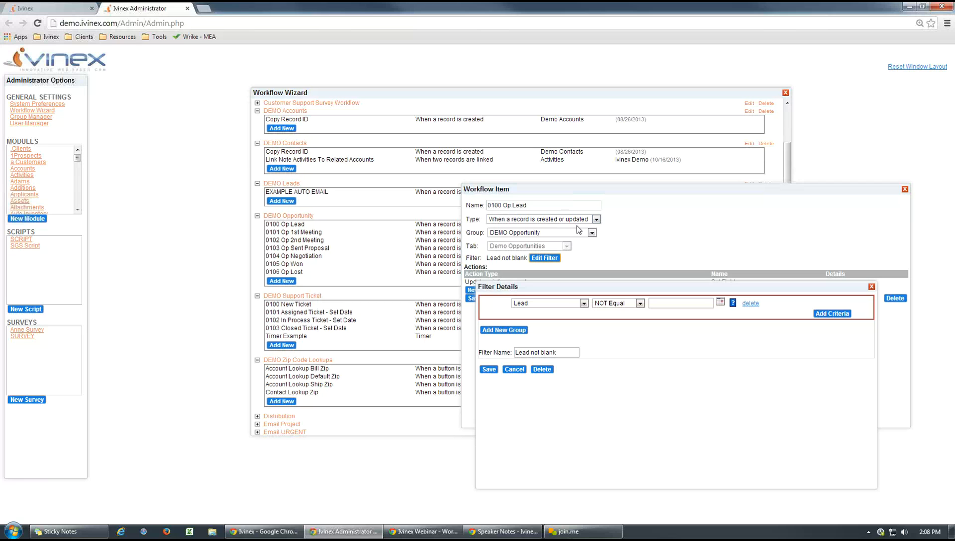
left_click(871, 288)
left_click(521, 283)
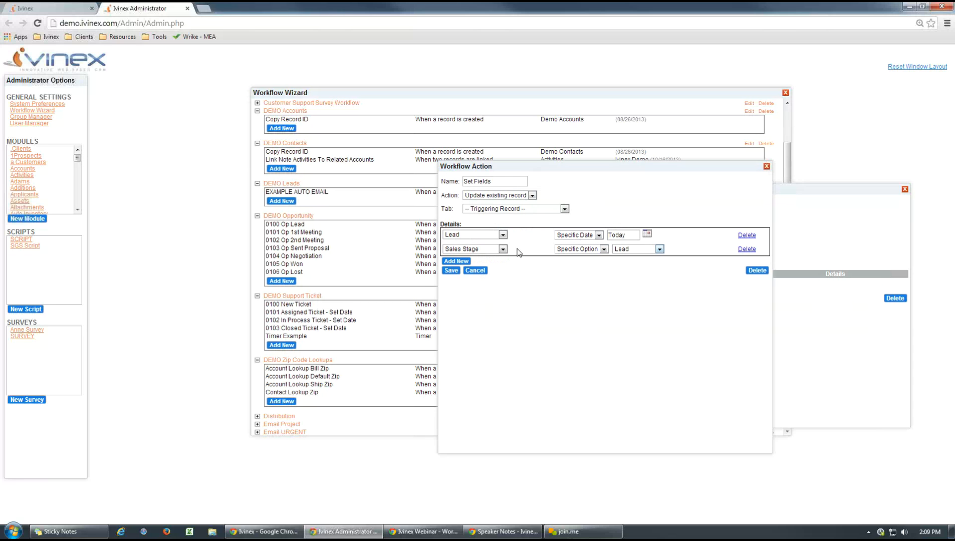
left_click(766, 166)
left_click(904, 190)
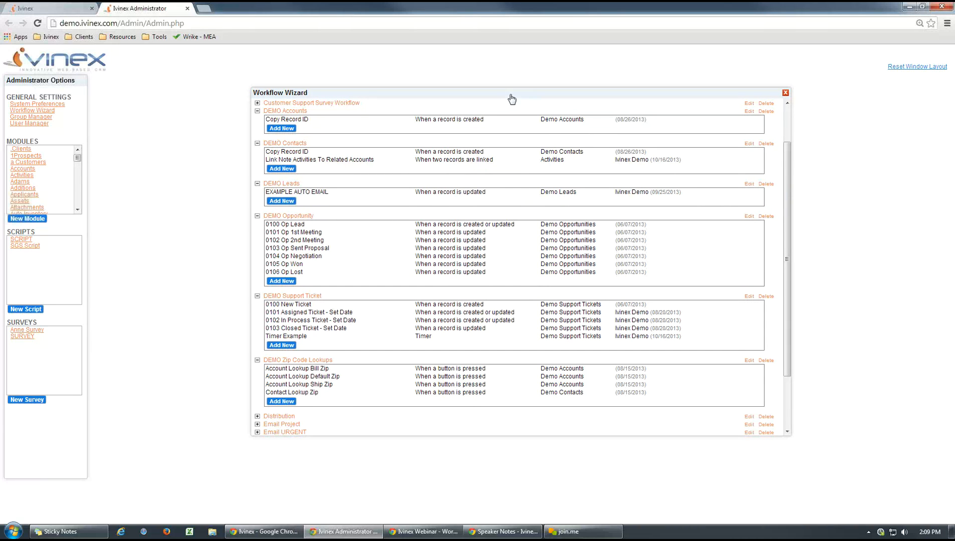
left_click_drag(501, 93, 504, 96)
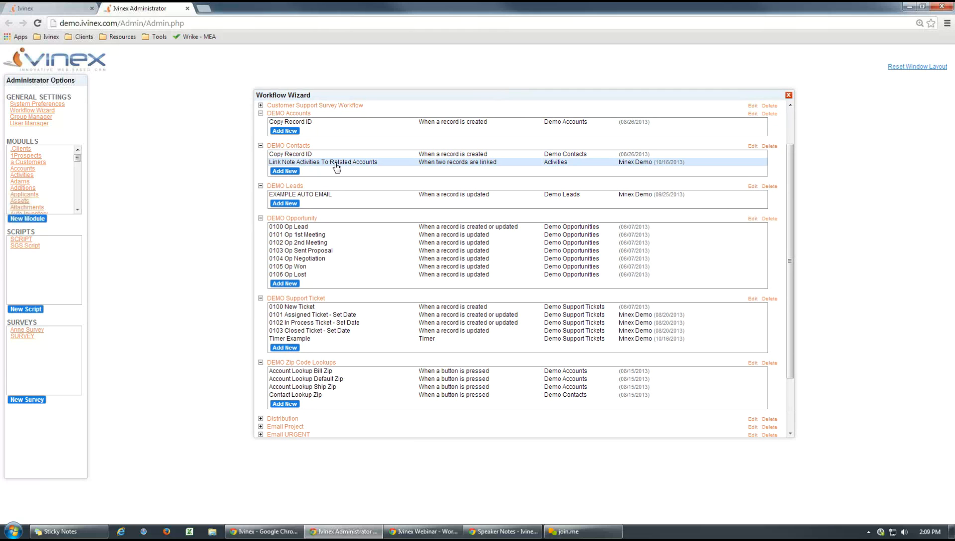
- Review the BlueBird Manufacturing account on the main Ivinex page, and open the Link Note Activities To Related Accounts workflow in Ivinex Administrator
left_click(55, 9)
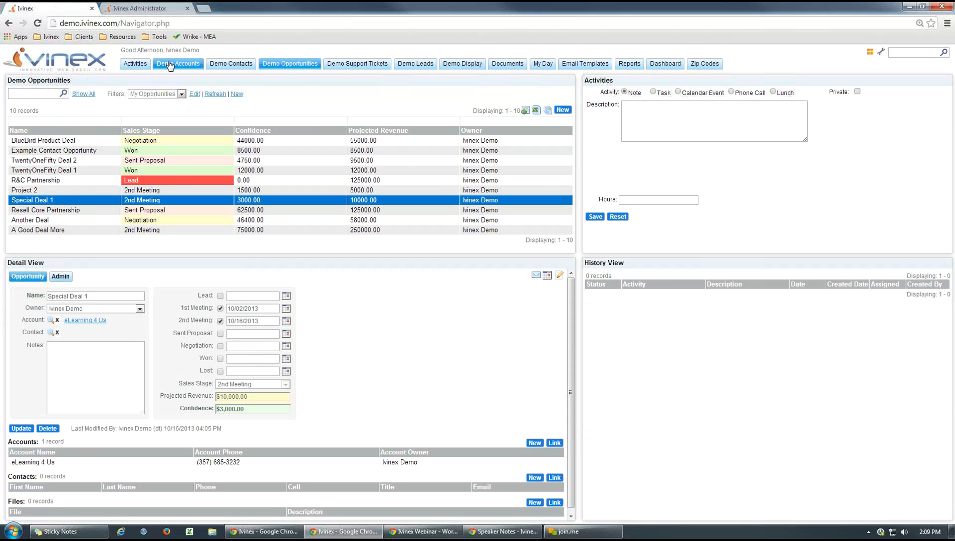
left_click(170, 64)
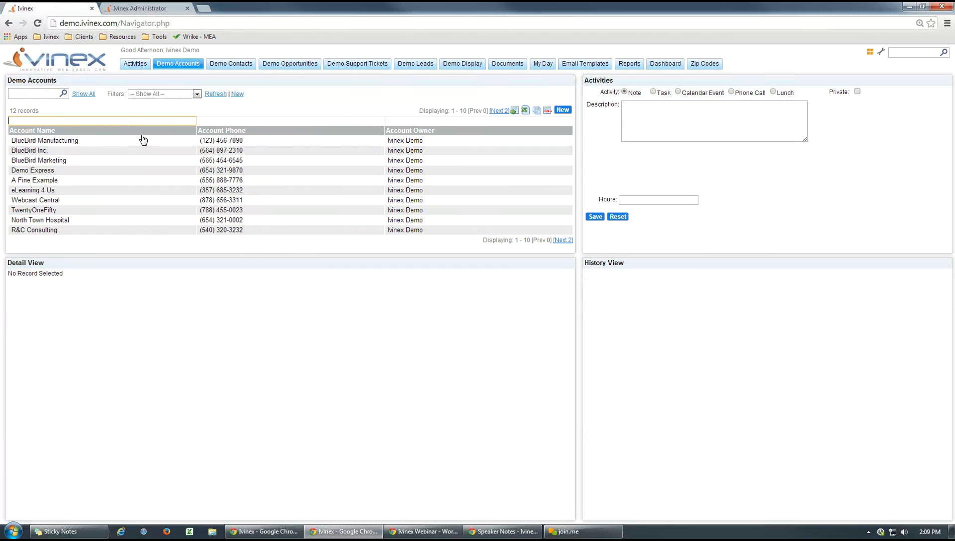
left_click(124, 148)
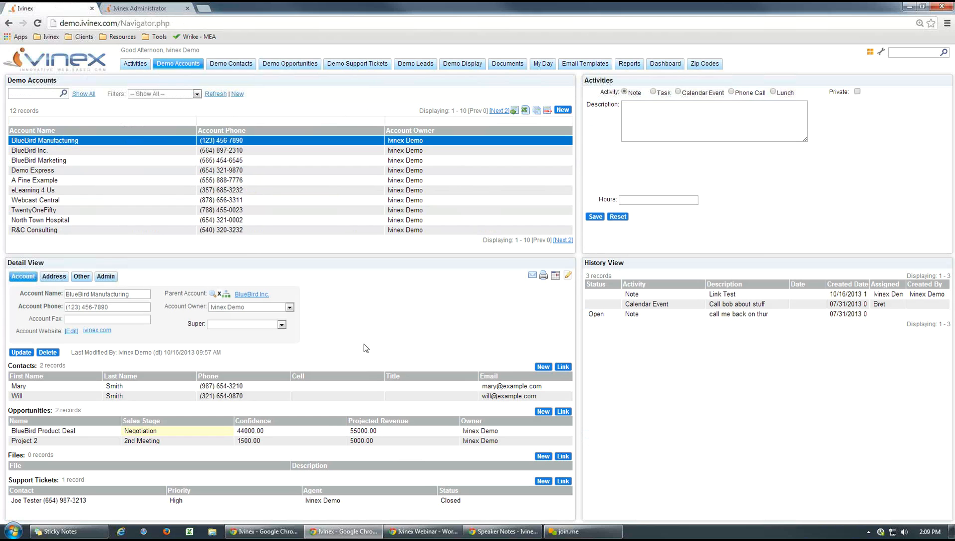
left_click(147, 9)
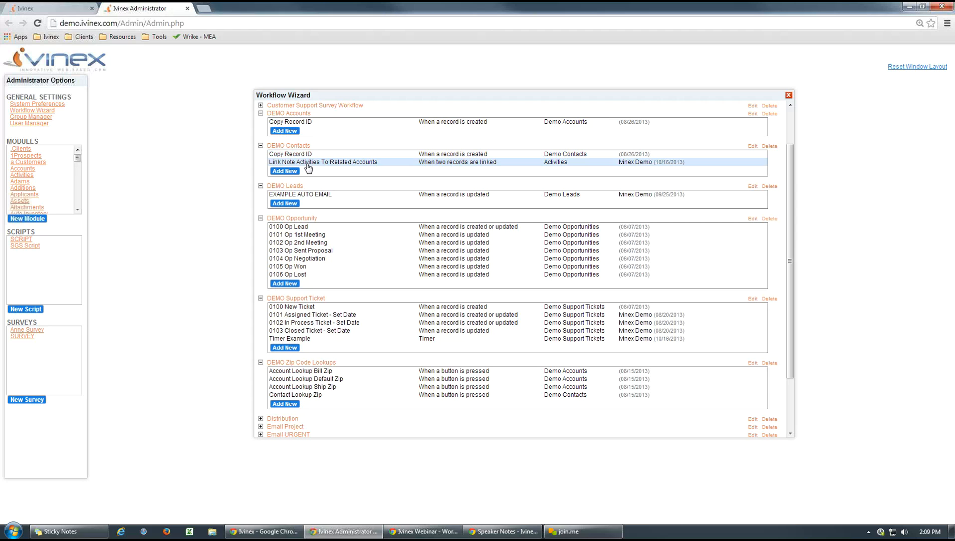
left_click(432, 167)
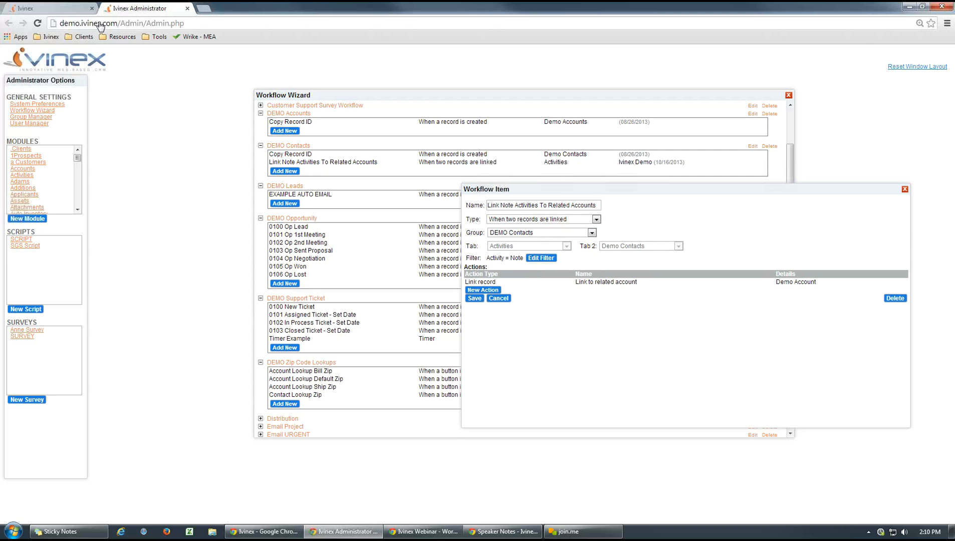
- On the main Ivinex page, save a note described as "Link test 2" on the second contact in Demo Contacts
left_click(54, 9)
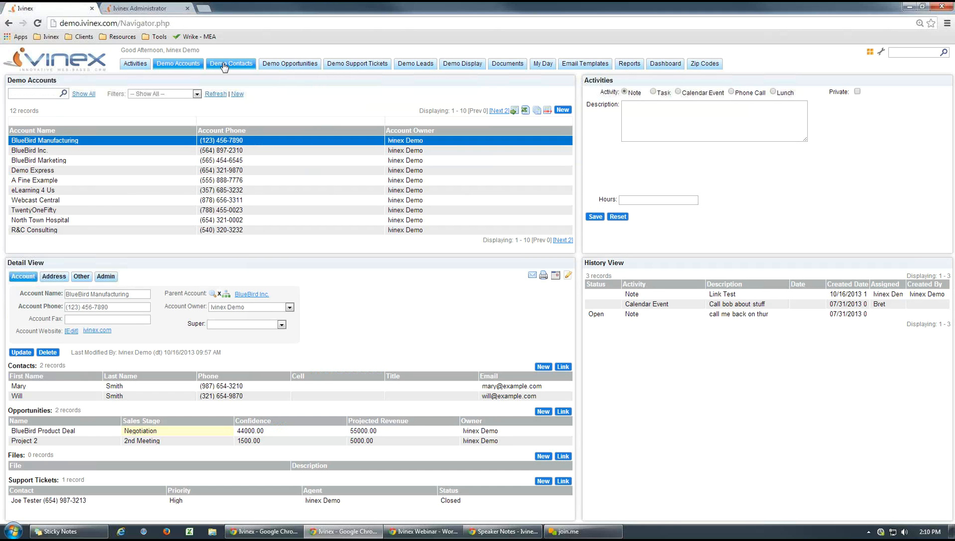
left_click(224, 65)
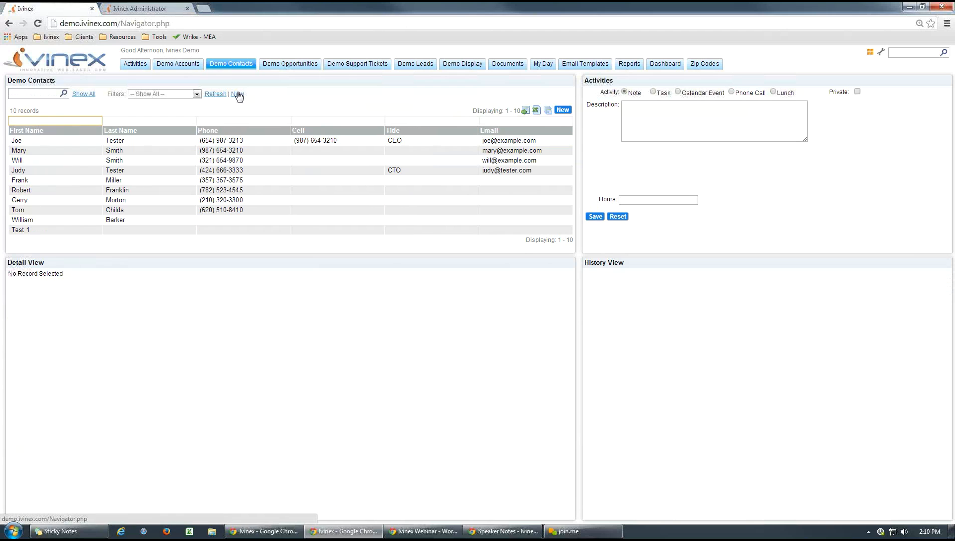
left_click(230, 141)
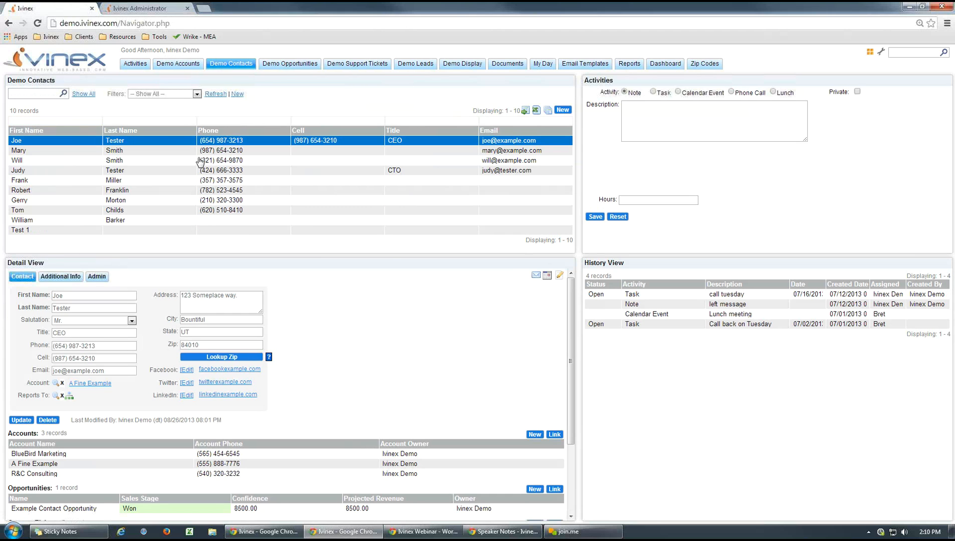
left_click(227, 151)
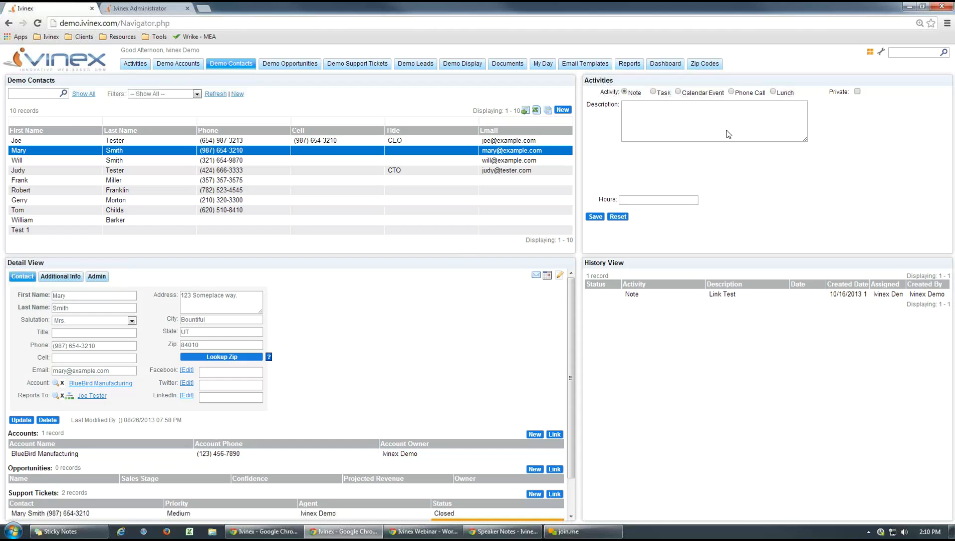
left_click(708, 120)
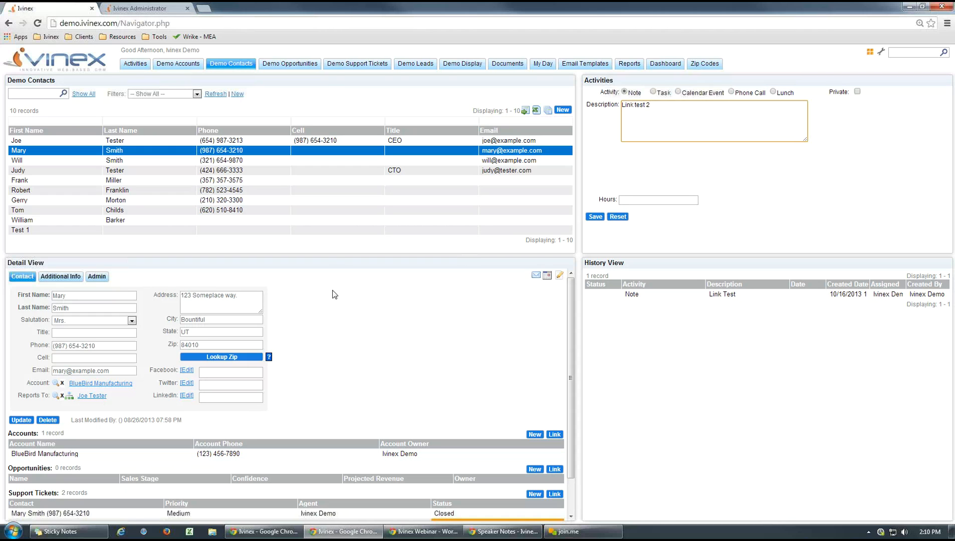
left_click(595, 217)
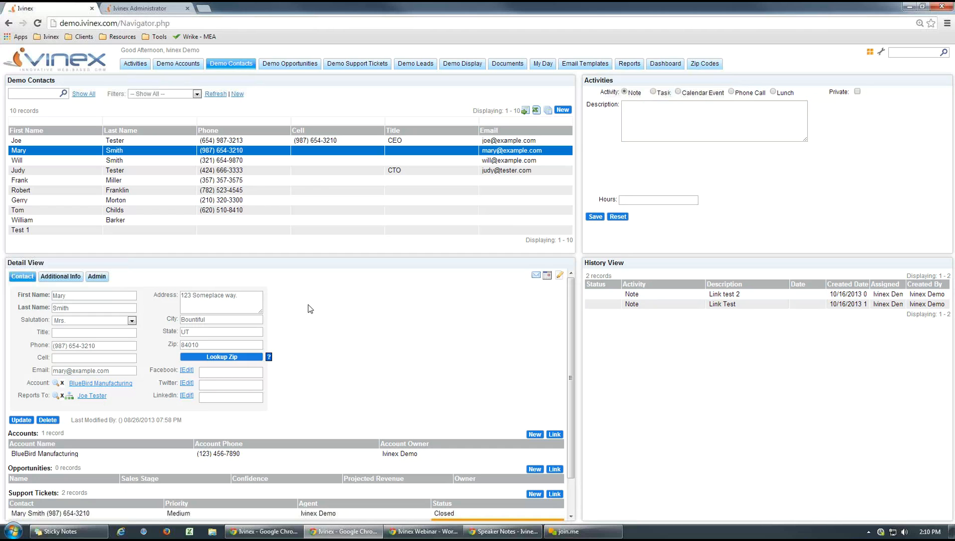
- Open the contact's linked BlueBird Manufacturing account, check its activity history for the note, and close the account
left_click(285, 456)
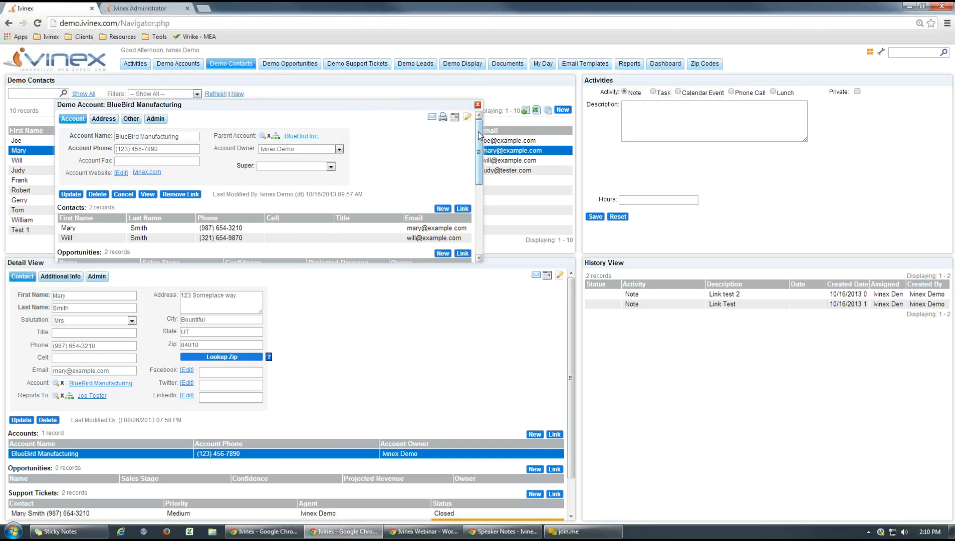
left_click_drag(480, 136, 478, 208)
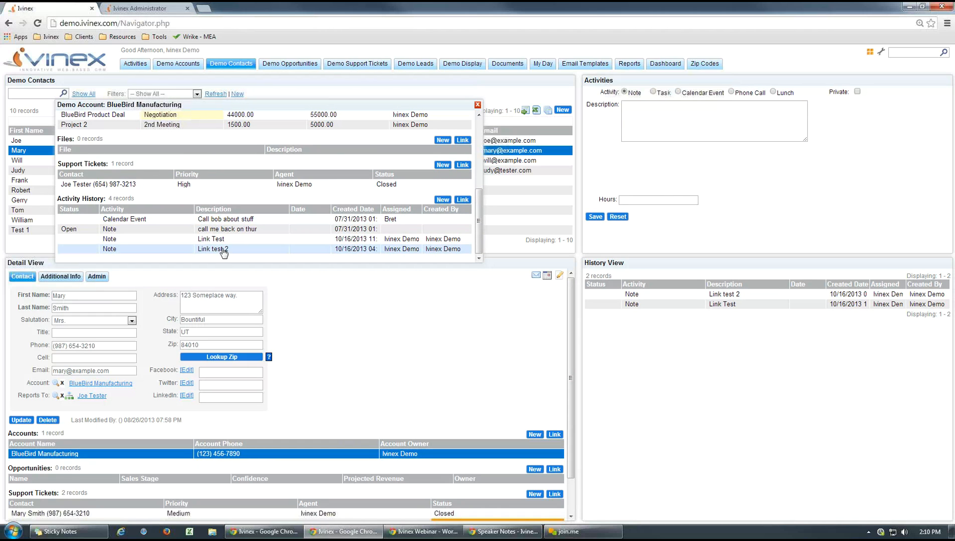
left_click(477, 106)
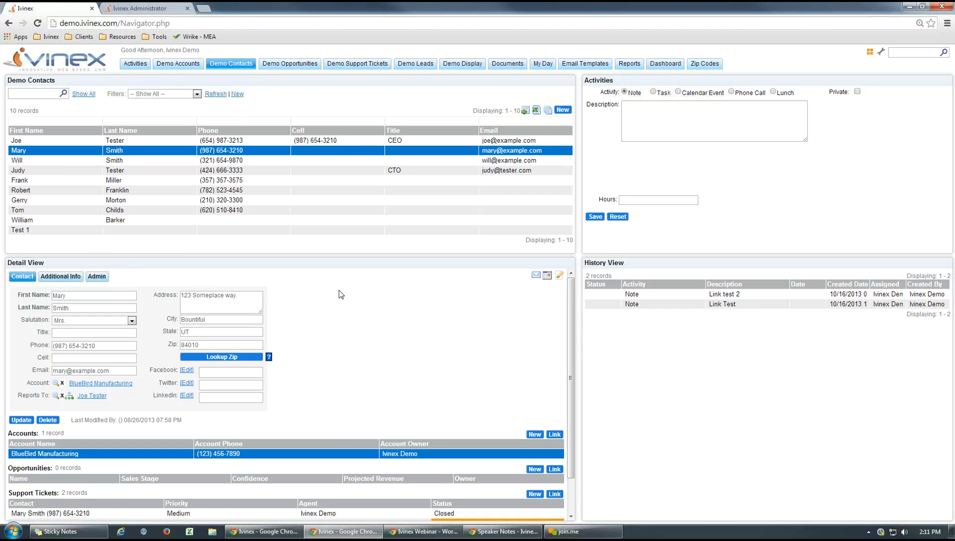
- Reposition the Link Note Activities workflow window in Ivinex Administrator, and compare its setup with the contact's note form on the main Ivinex page
left_click(139, 9)
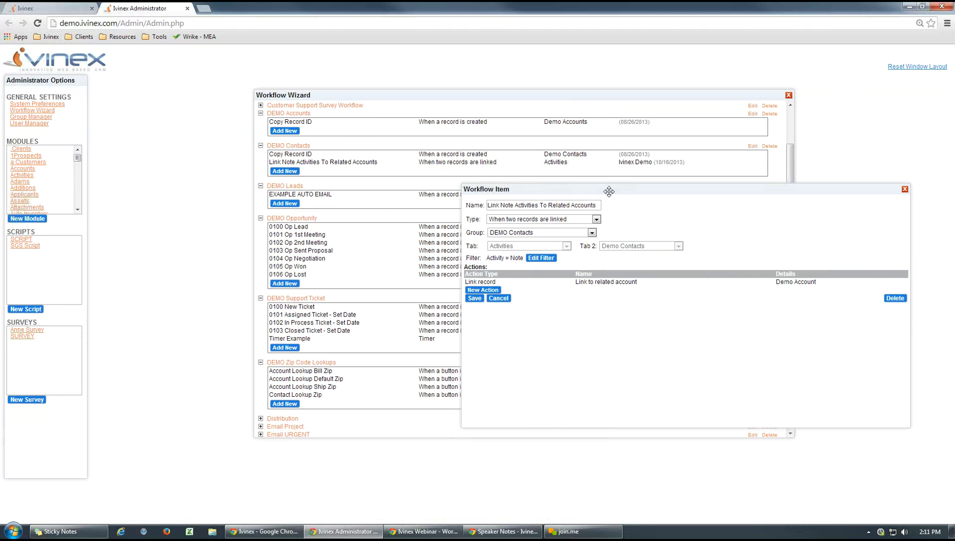
left_click_drag(610, 191, 585, 174)
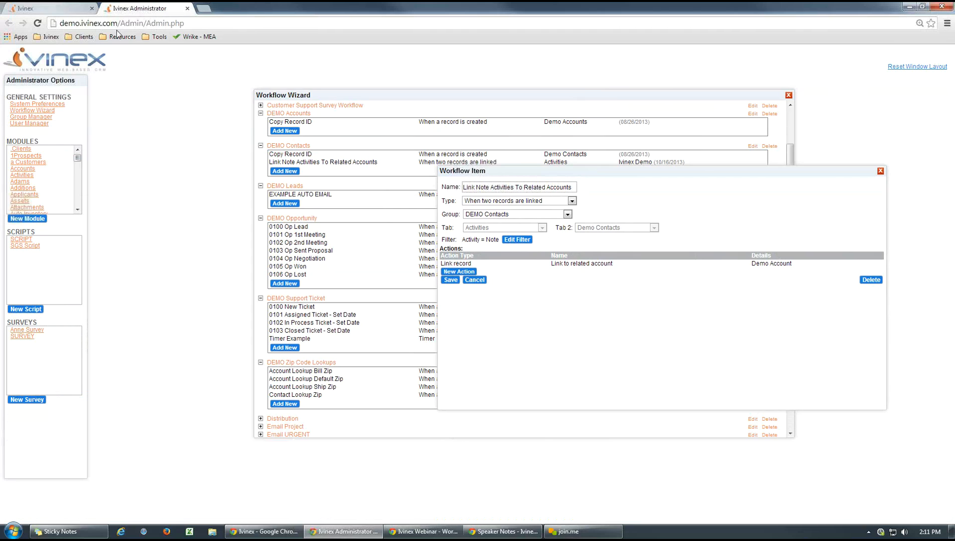
left_click(50, 8)
left_click(645, 110)
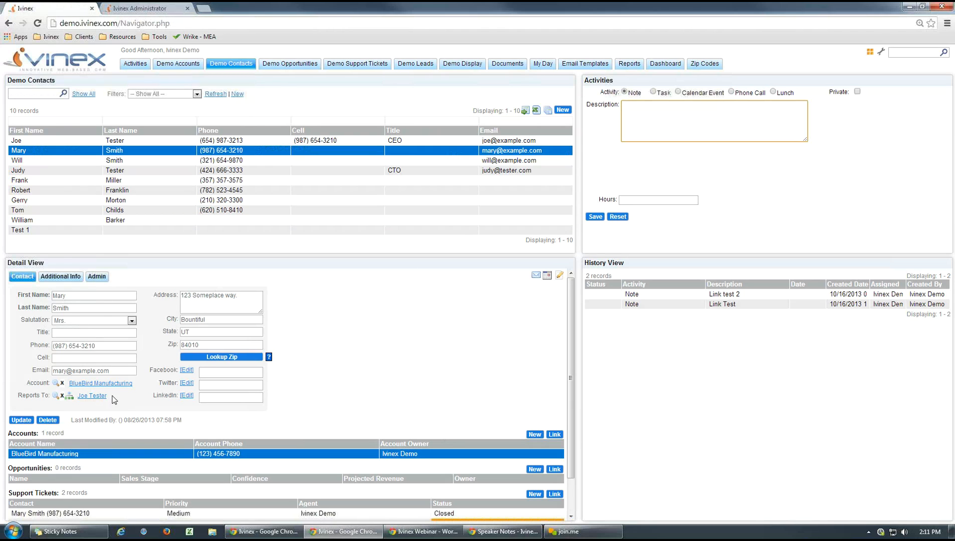
left_click(415, 336)
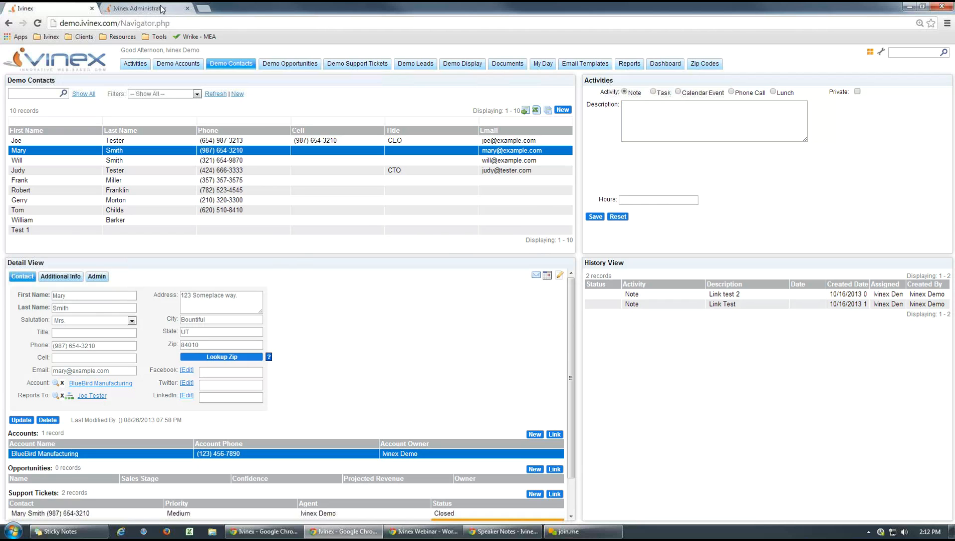
- Examine the Link Note Activities workflow's Activity = Note filter and Link to related account action in Ivinex Administrator, cancelling both without changes
left_click(146, 8)
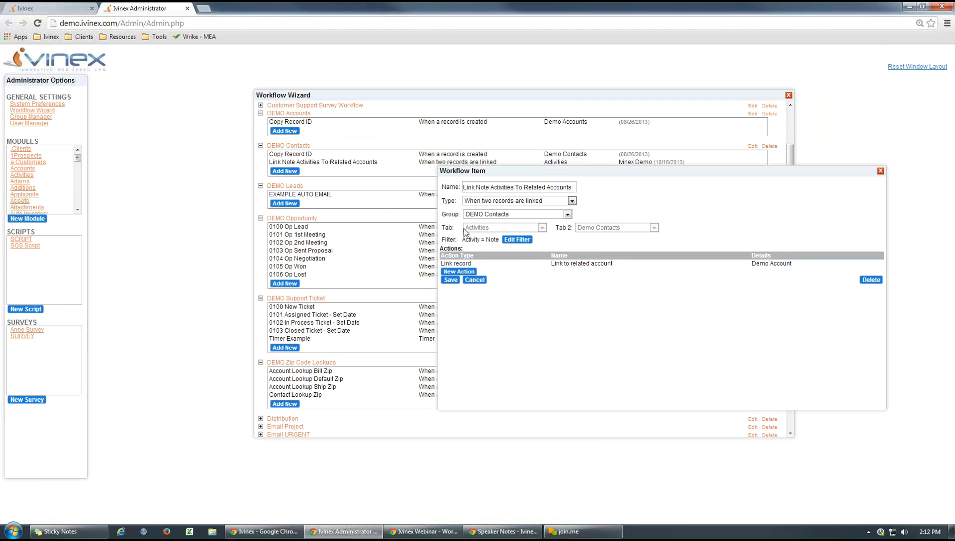
left_click(517, 240)
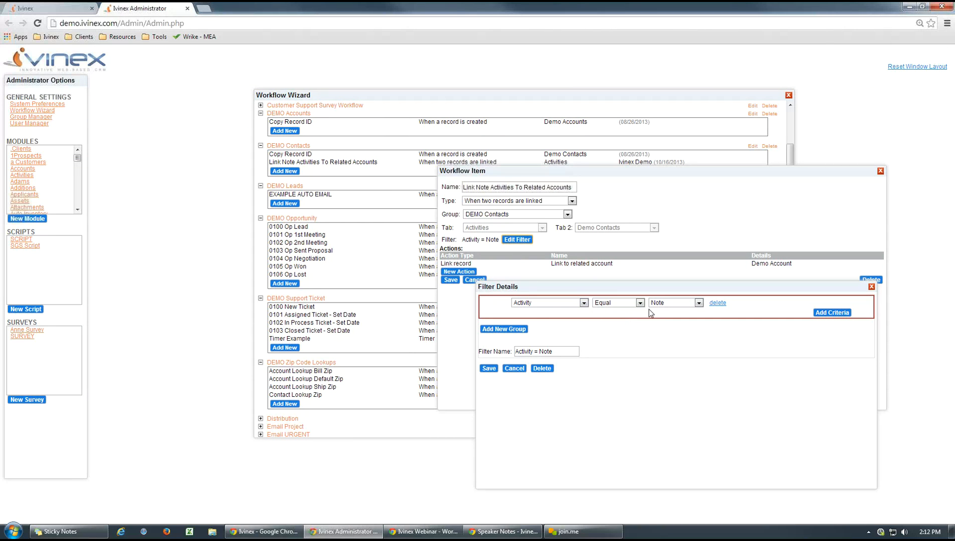
left_click(514, 369)
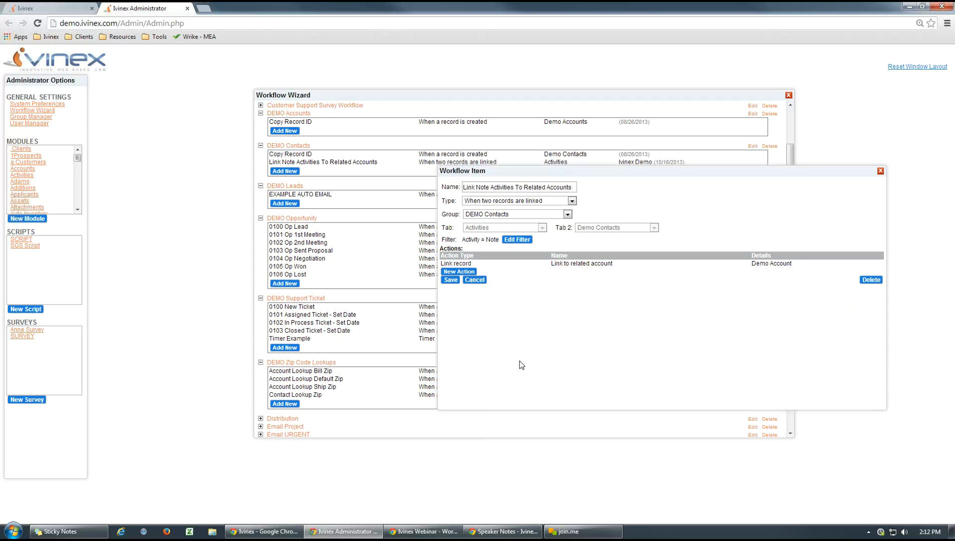
left_click(564, 269)
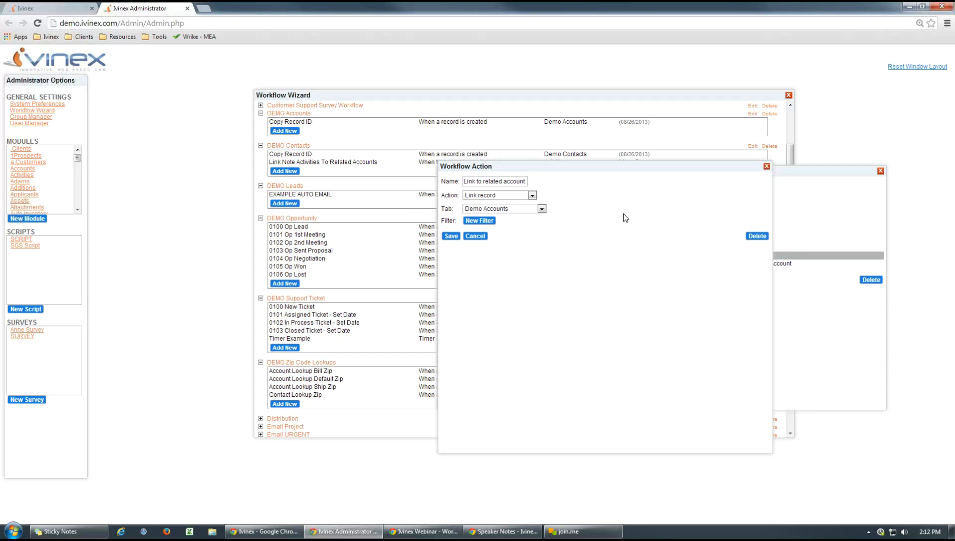
left_click(541, 209)
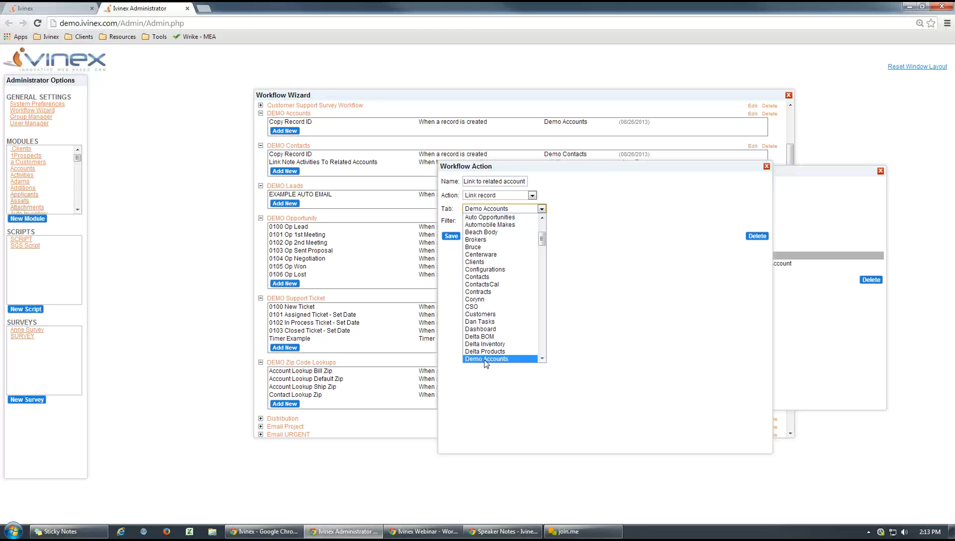
left_click(495, 411)
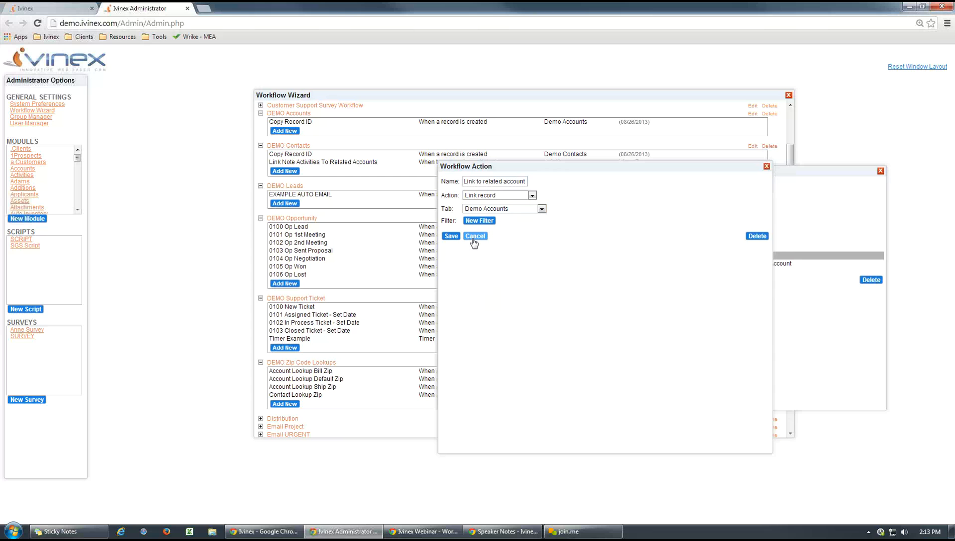
left_click(474, 239)
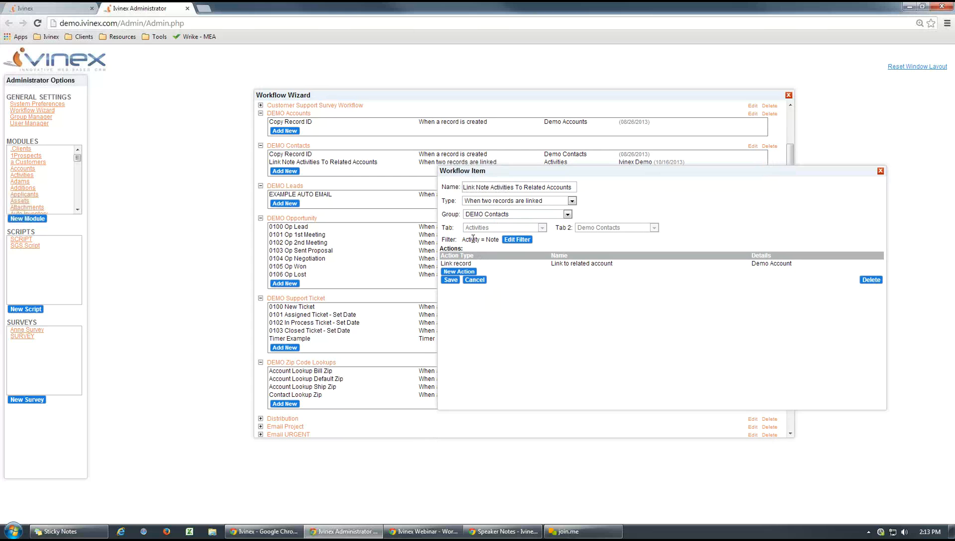
- Switch to the main Ivinex page and open the first contact in Demo Contacts to review its linked accounts
left_click(64, 8)
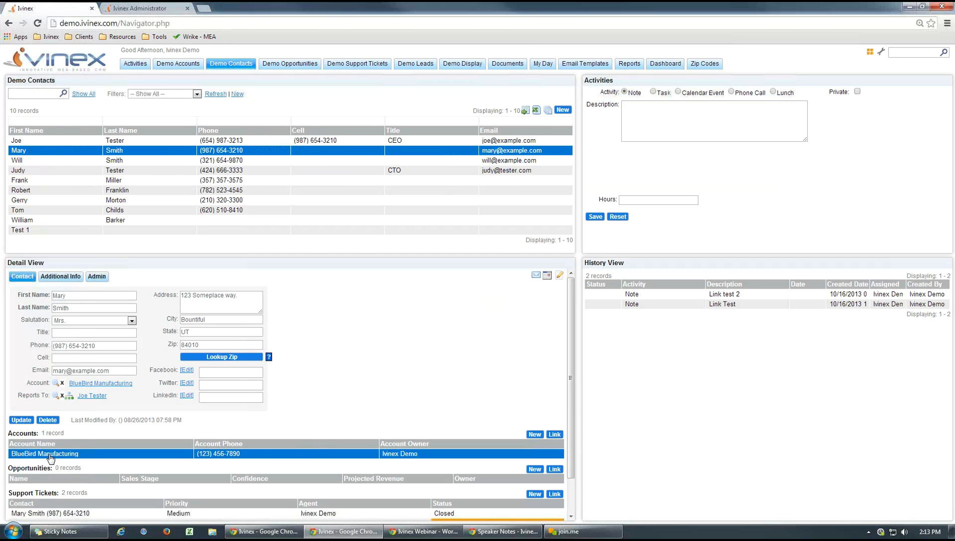
left_click(43, 141)
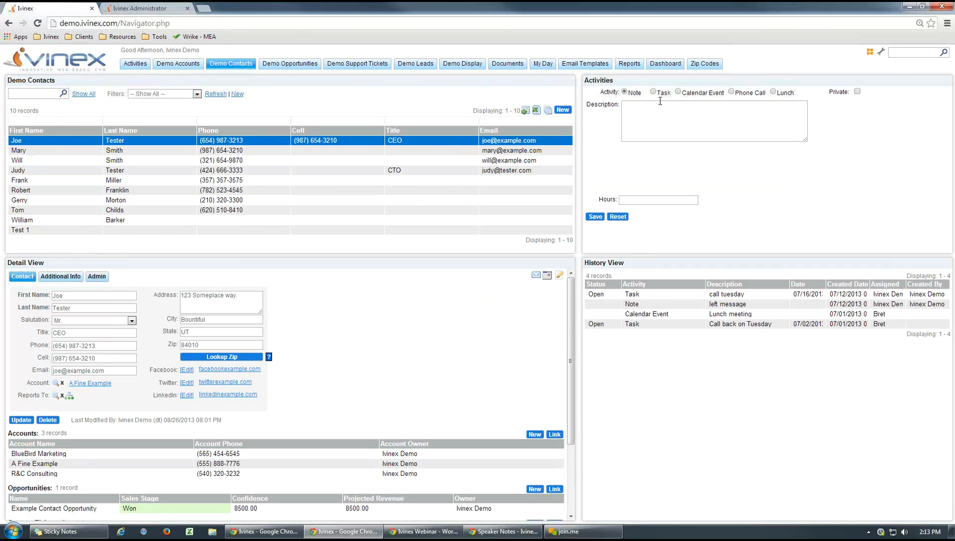
- Add and save a note reading "Link to 3 accounts" on the contact
left_click(690, 140)
type("Lin")
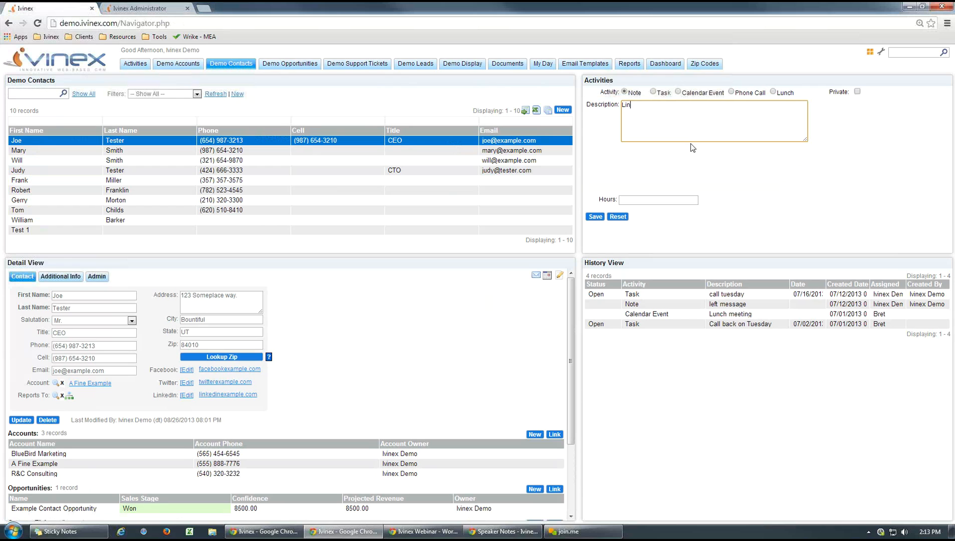
type("k to 3 accounts")
left_click(596, 219)
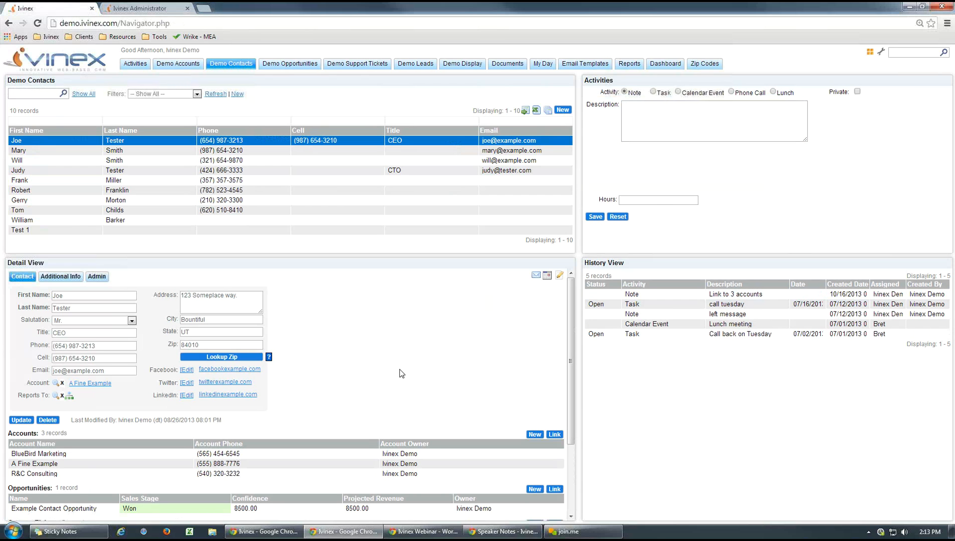
- Check the activity histories of the linked BlueBird Marketing and A Fine Example accounts for the new note, closing each account
left_click(218, 453)
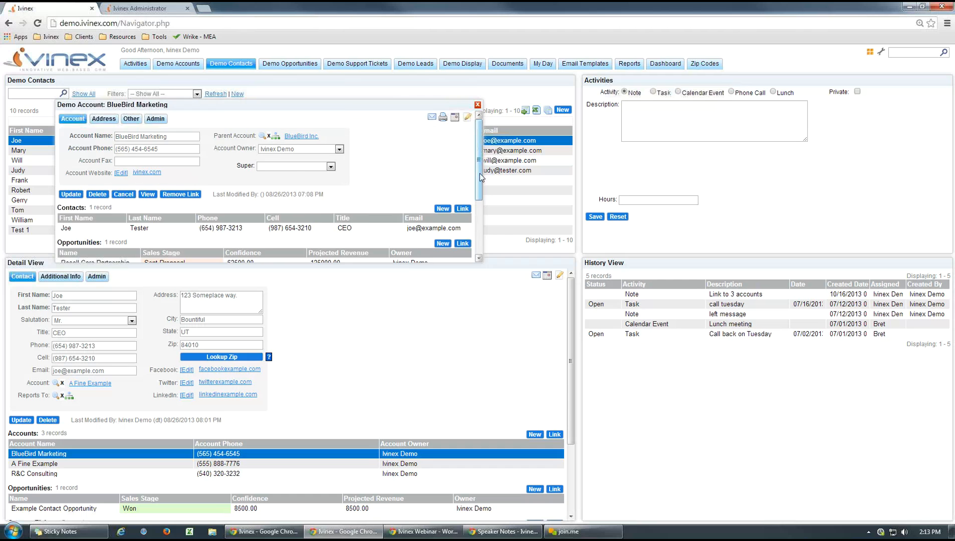
left_click_drag(479, 149, 481, 202)
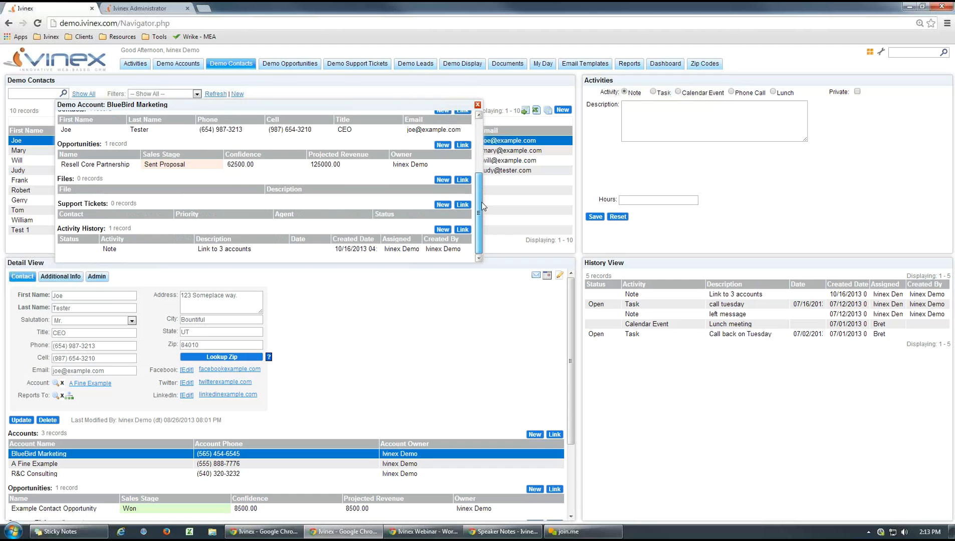
left_click(476, 106)
left_click(233, 454)
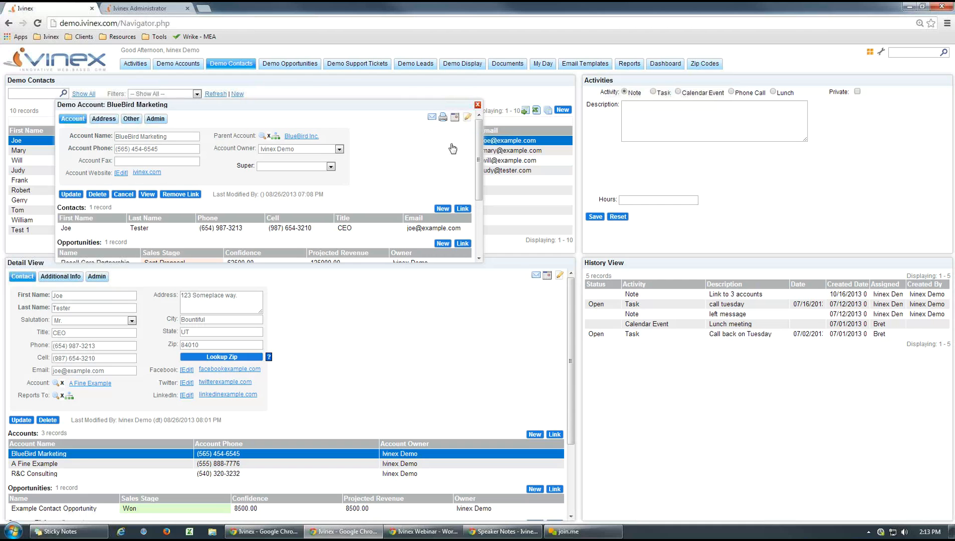
left_click(477, 107)
left_click(84, 466)
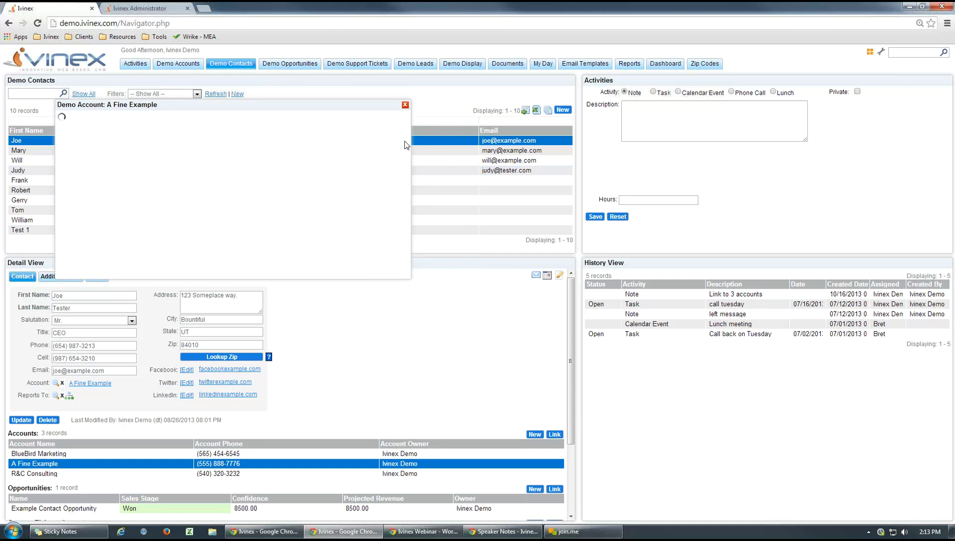
left_click_drag(479, 138, 478, 199)
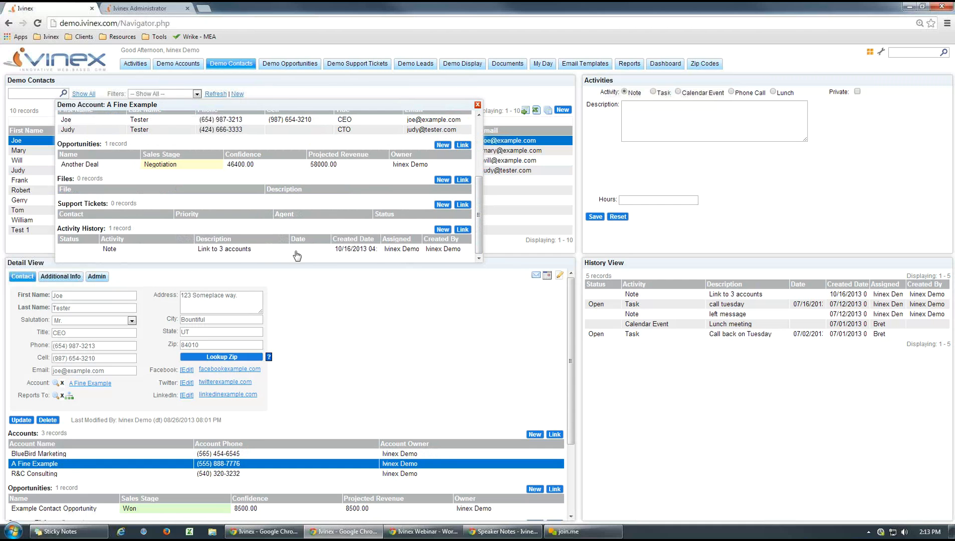
left_click(478, 104)
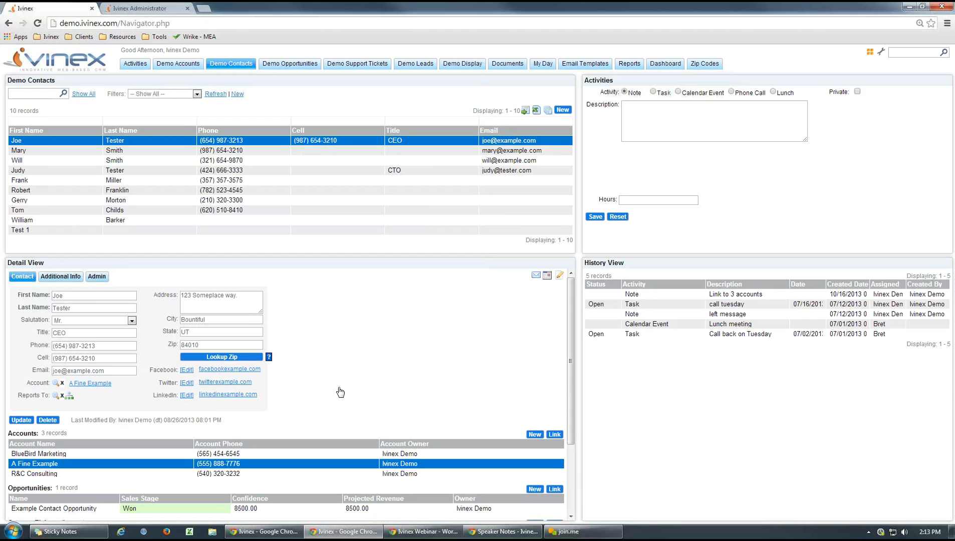
- In Ivinex Administrator, draft a filter for the Link to related account action, trying Account Name and then Parent Account as the criterion
left_click(150, 9)
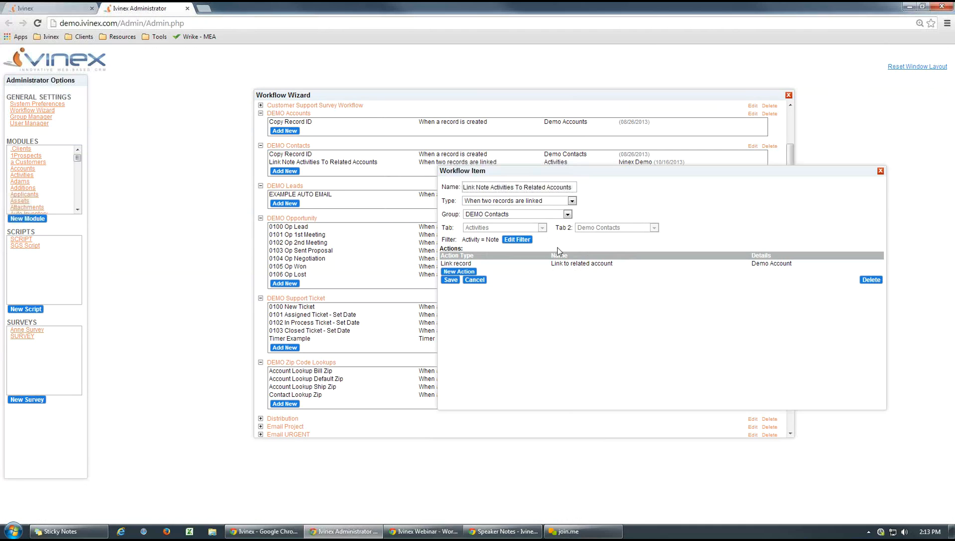
left_click(574, 264)
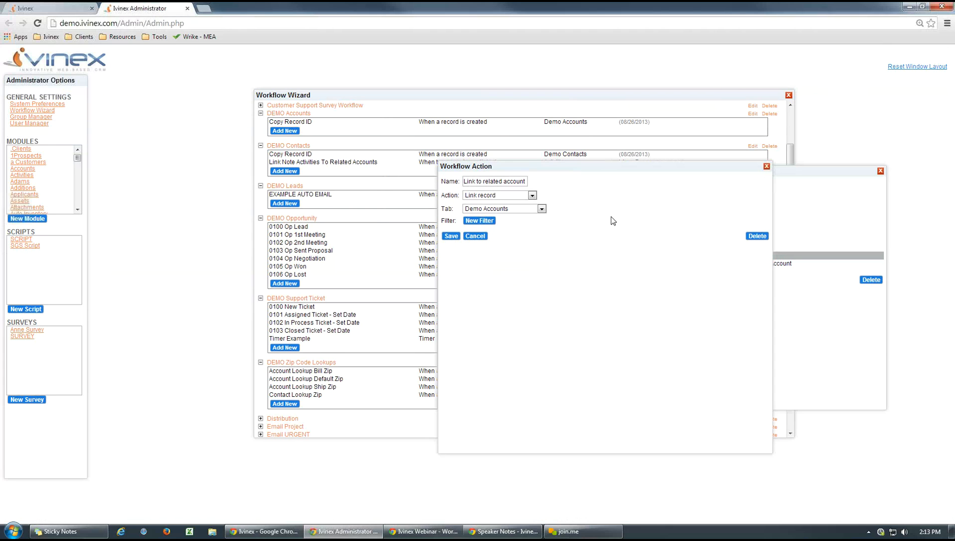
left_click(479, 222)
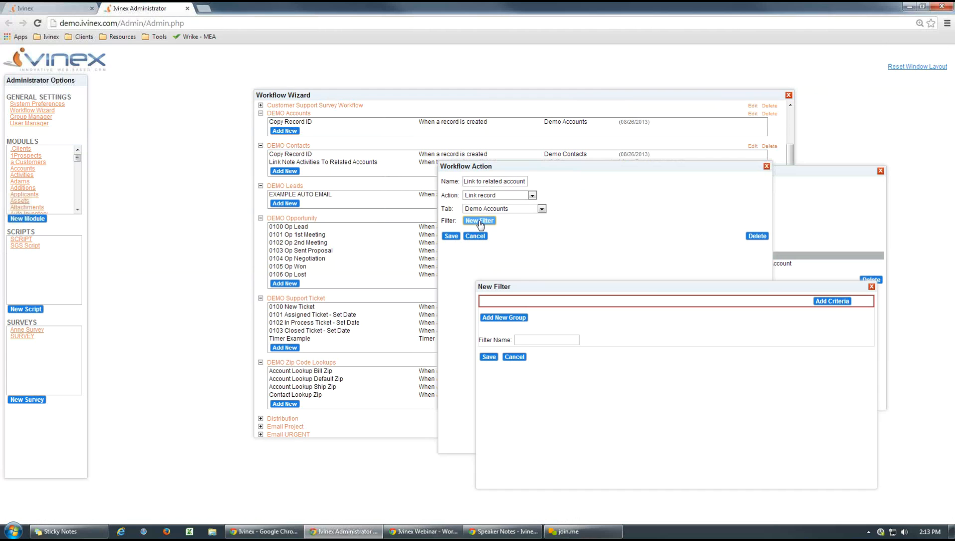
left_click(827, 302)
left_click(583, 304)
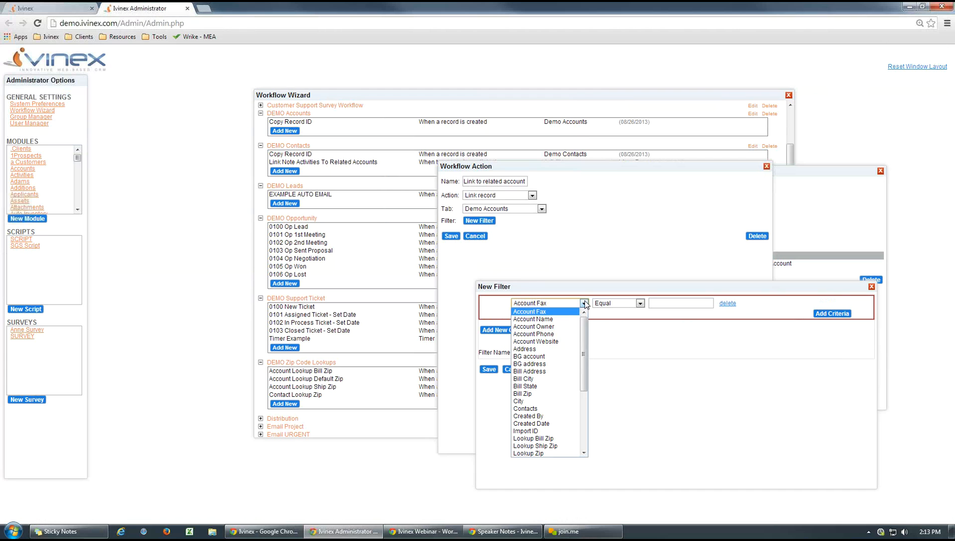
left_click(550, 320)
left_click(671, 304)
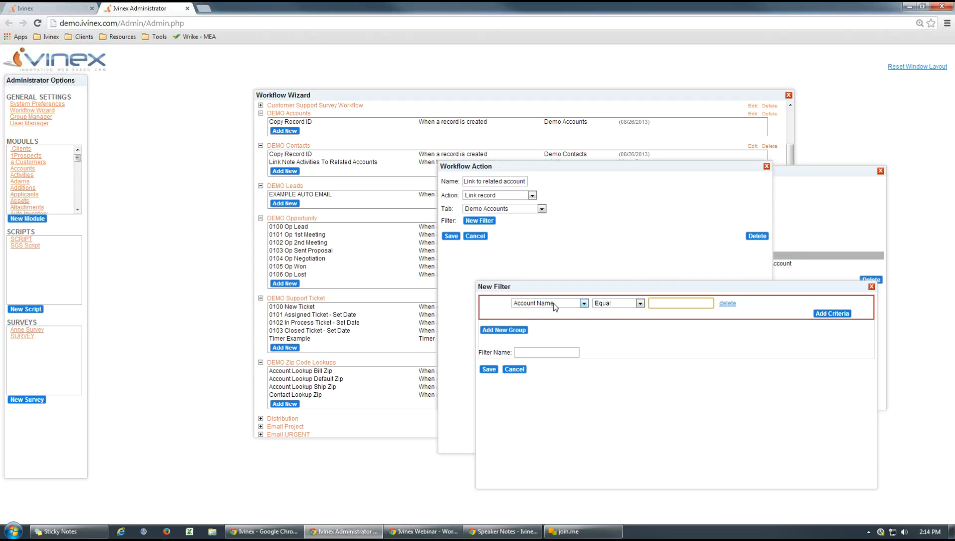
left_click(584, 304)
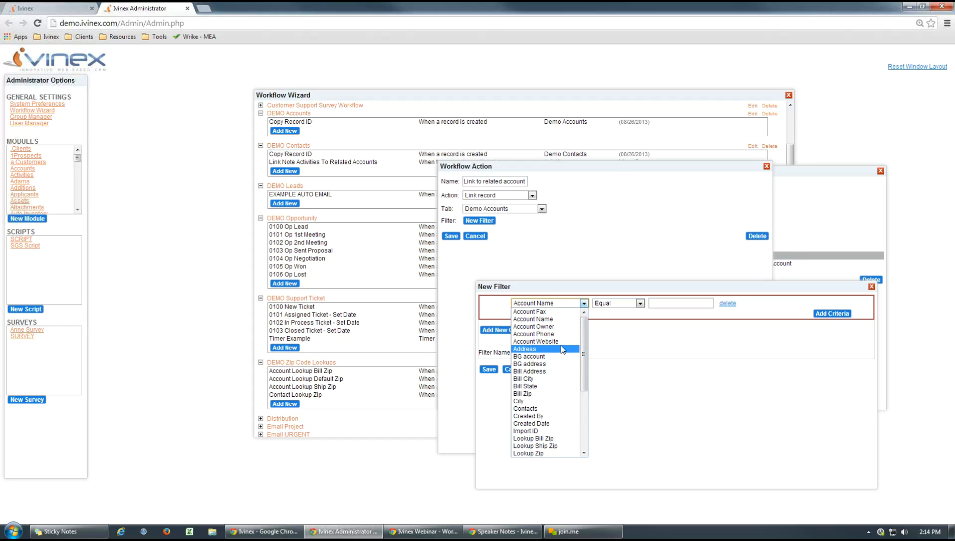
left_click_drag(584, 353, 591, 384)
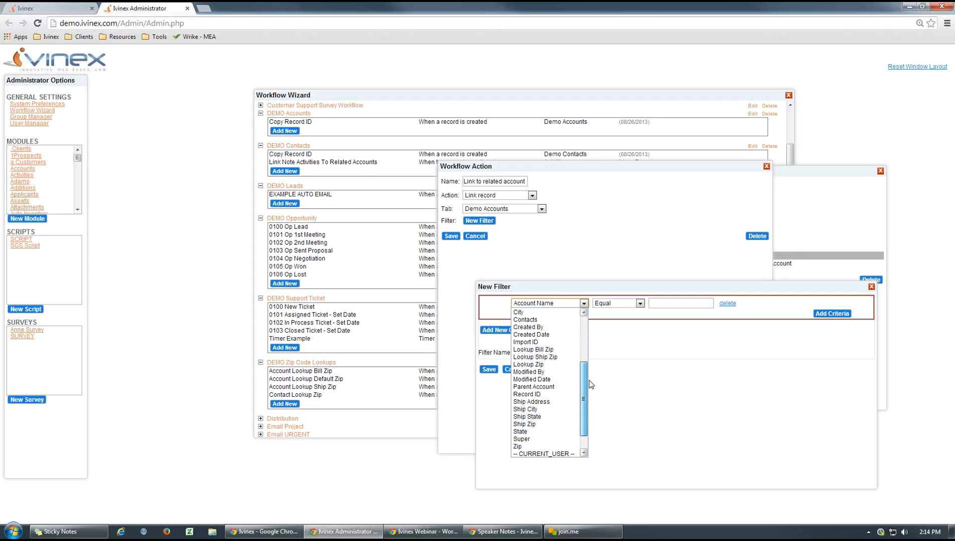
left_click(526, 387)
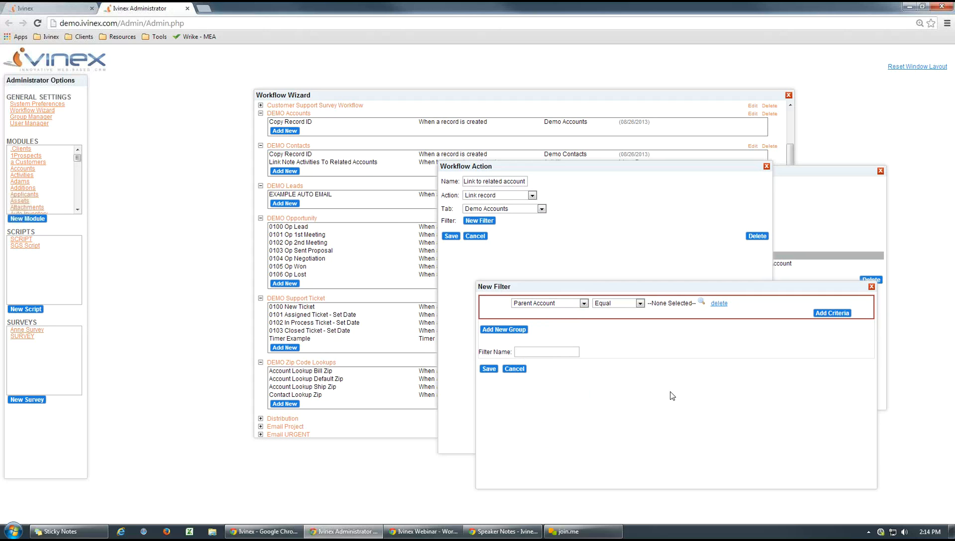
- On the main Ivinex page, open BlueBird Manufacturing in Demo Accounts and examine its parent account hierarchy
left_click(59, 10)
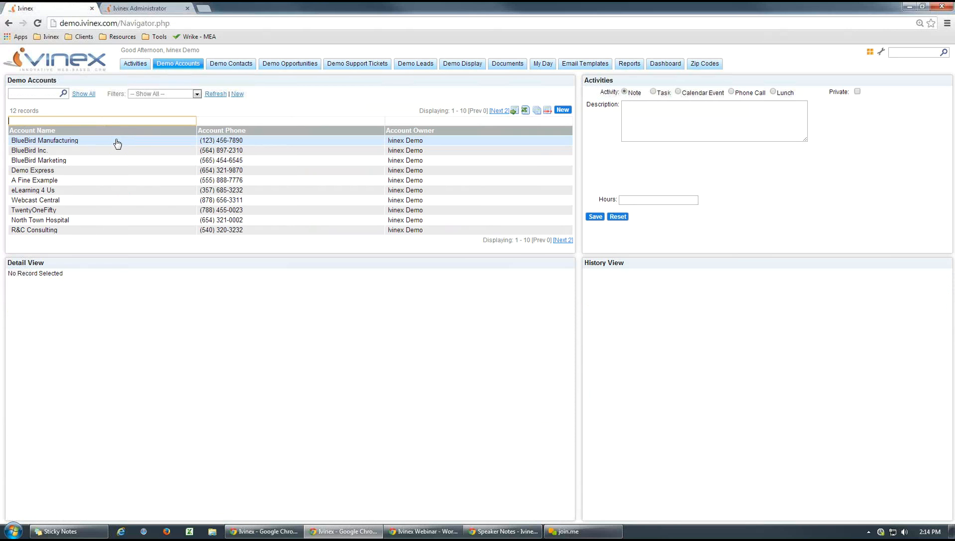
left_click(117, 142)
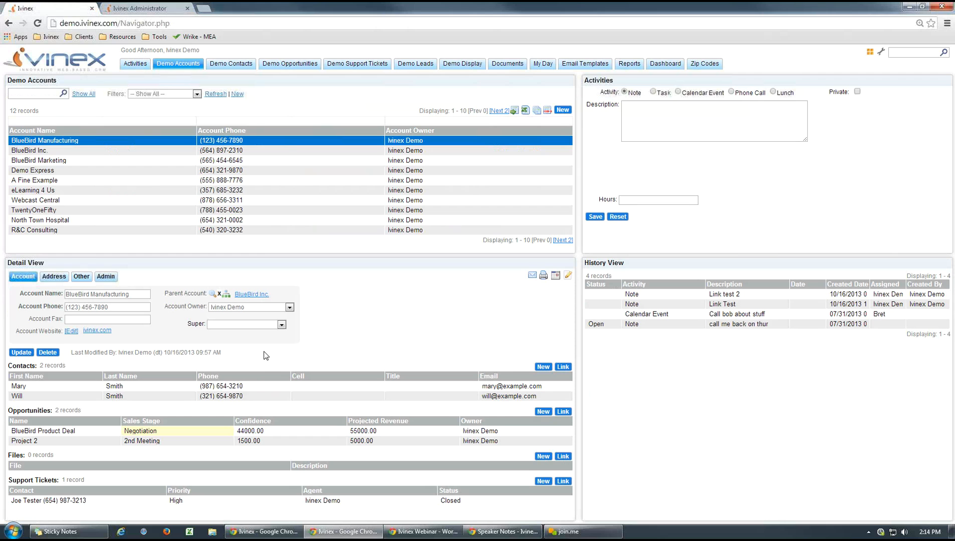
left_click(227, 295)
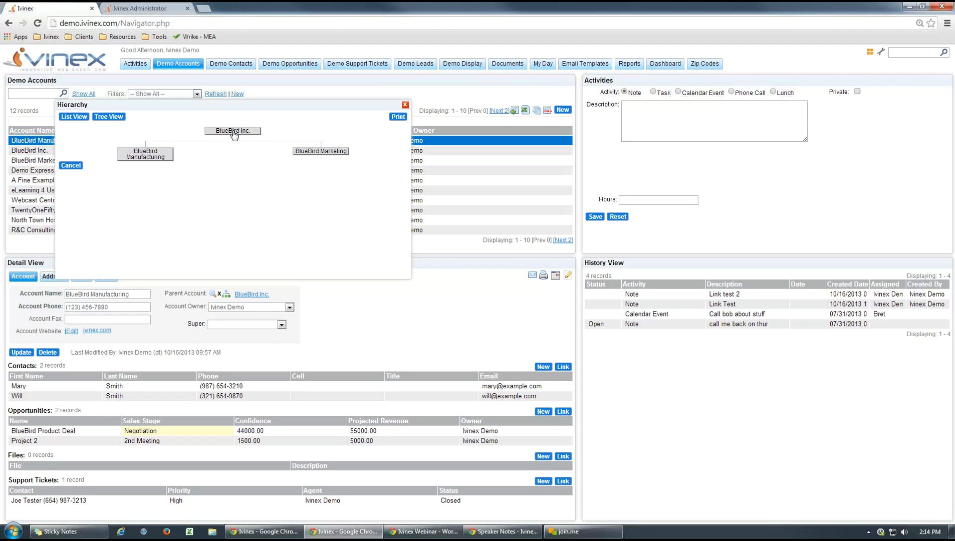
left_click(405, 105)
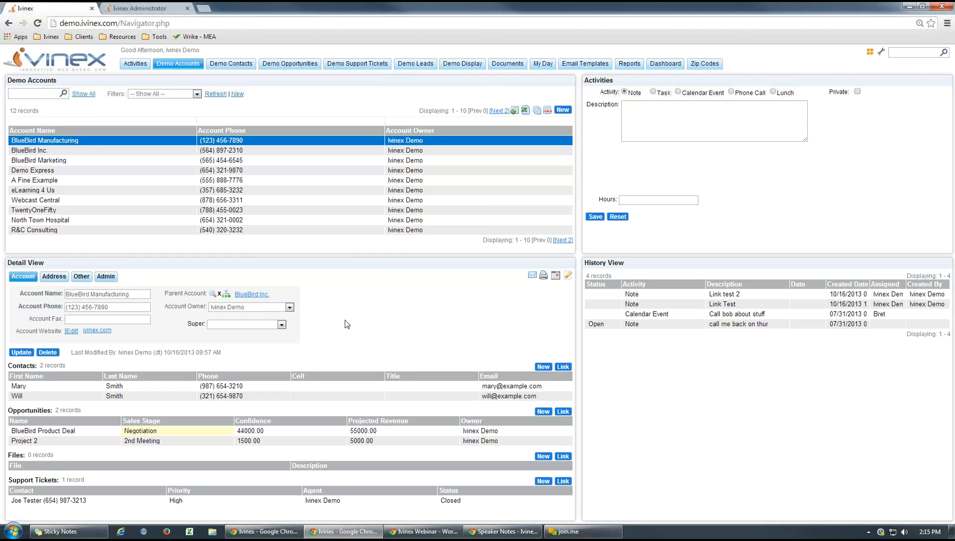
- Back in Ivinex Administrator, discard the draft filter, try a Parent Account criterion again, and cancel it and the workflow without saving
left_click(153, 10)
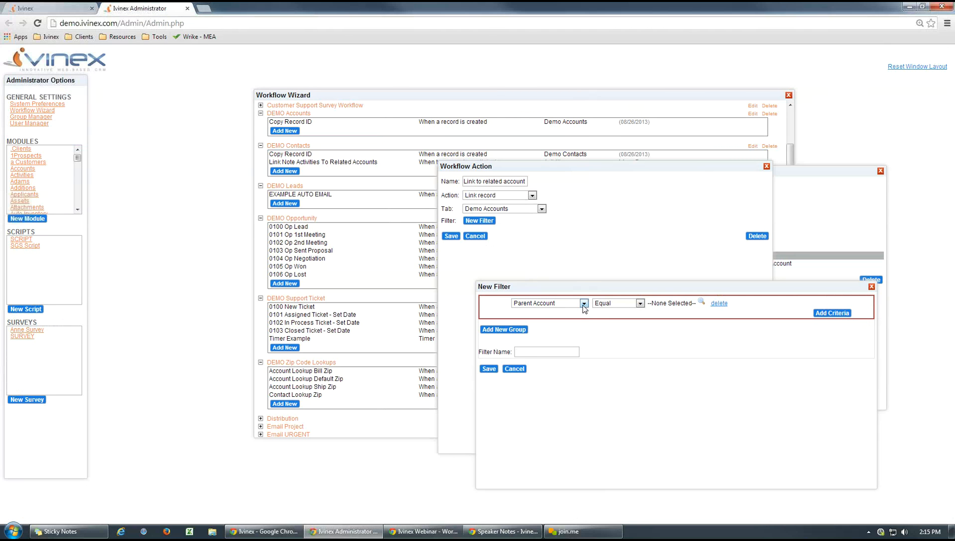
left_click(514, 369)
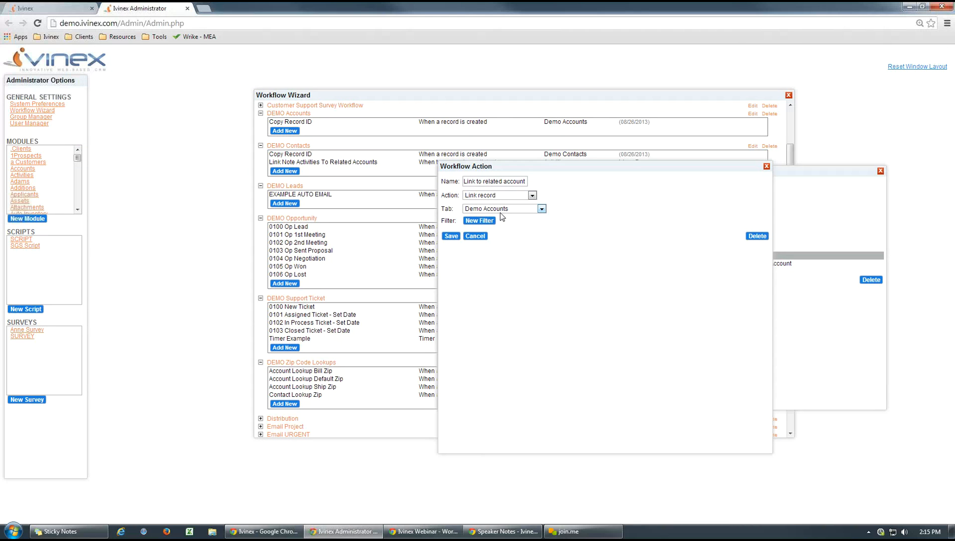
left_click(474, 221)
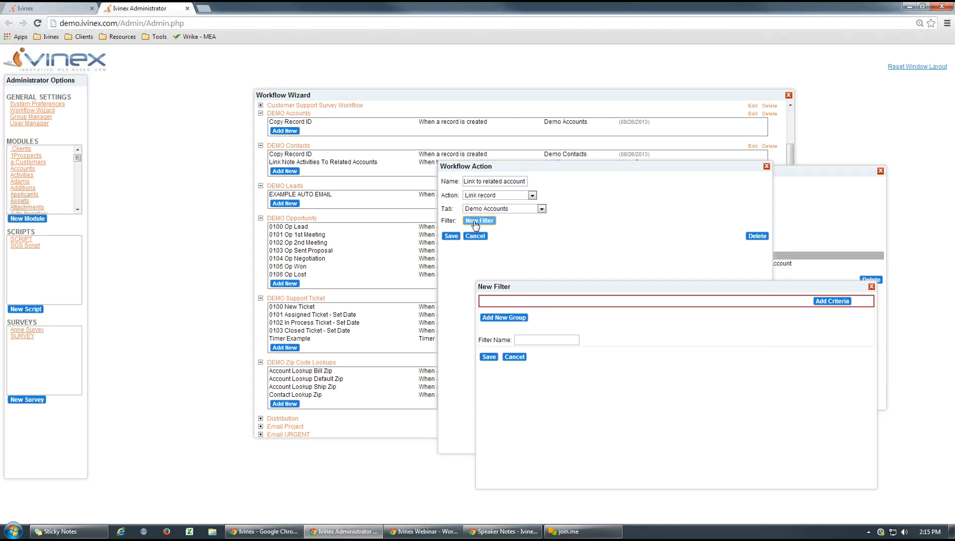
left_click(821, 307)
left_click(584, 303)
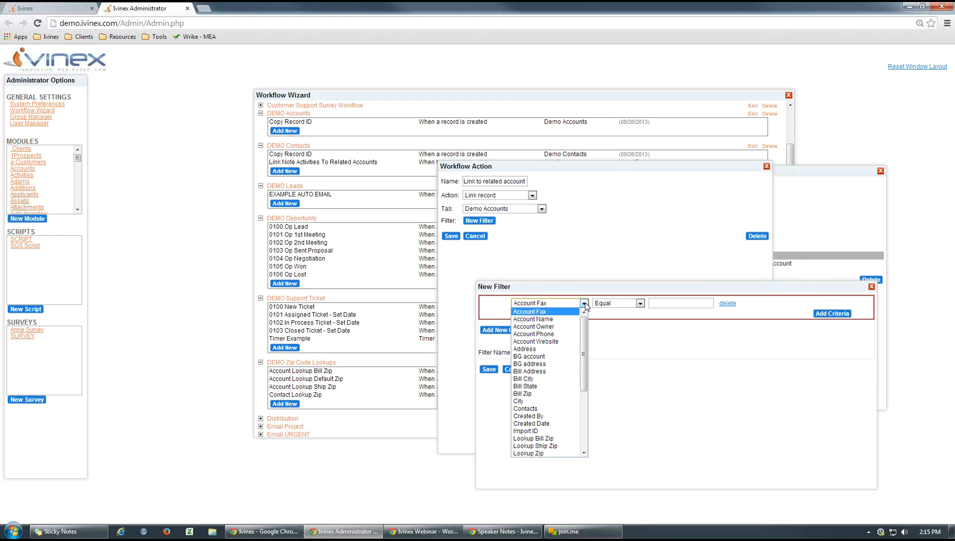
scroll(584, 333, "down", 5)
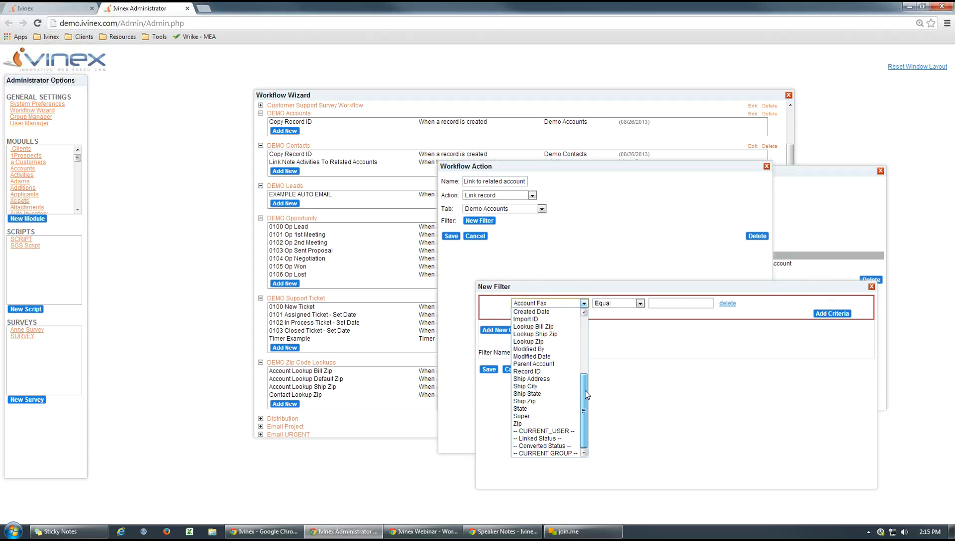
left_click(546, 364)
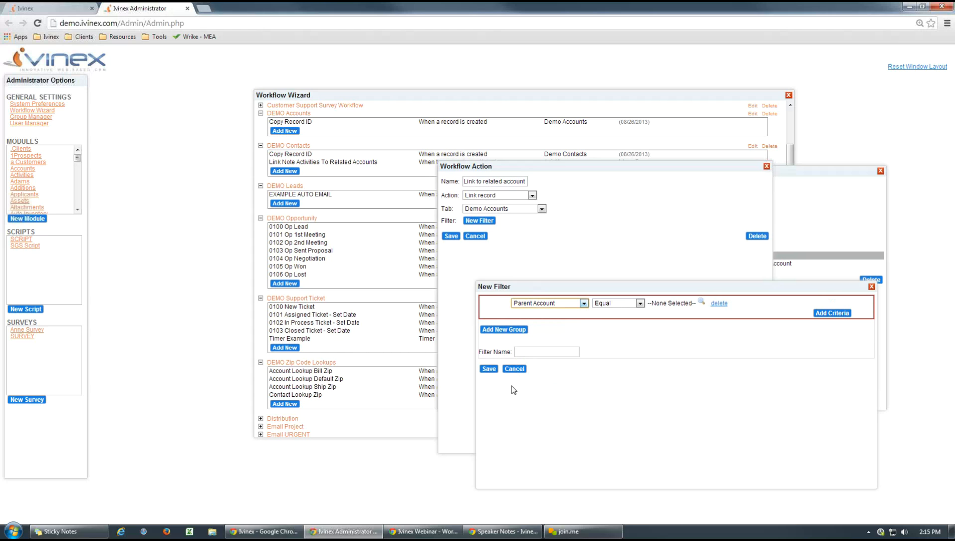
left_click(514, 369)
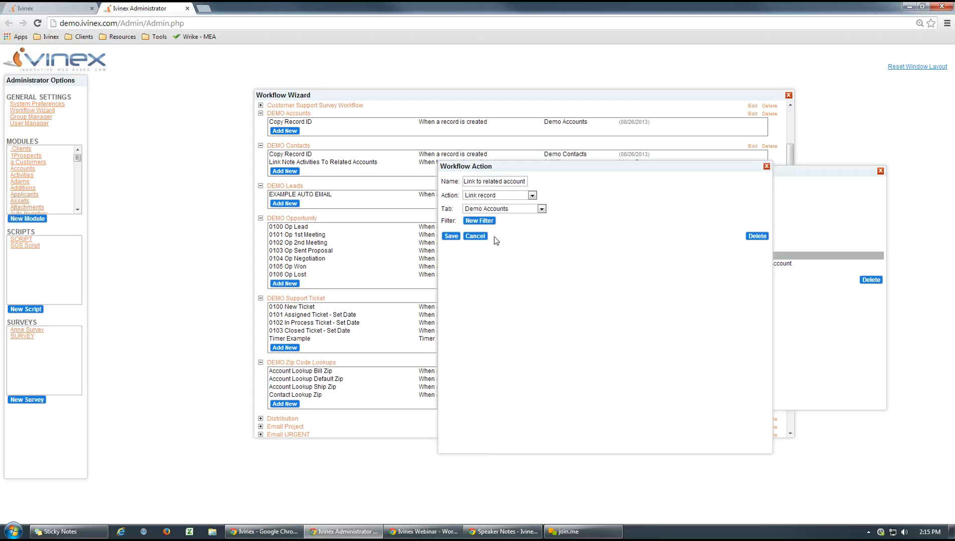
left_click(474, 236)
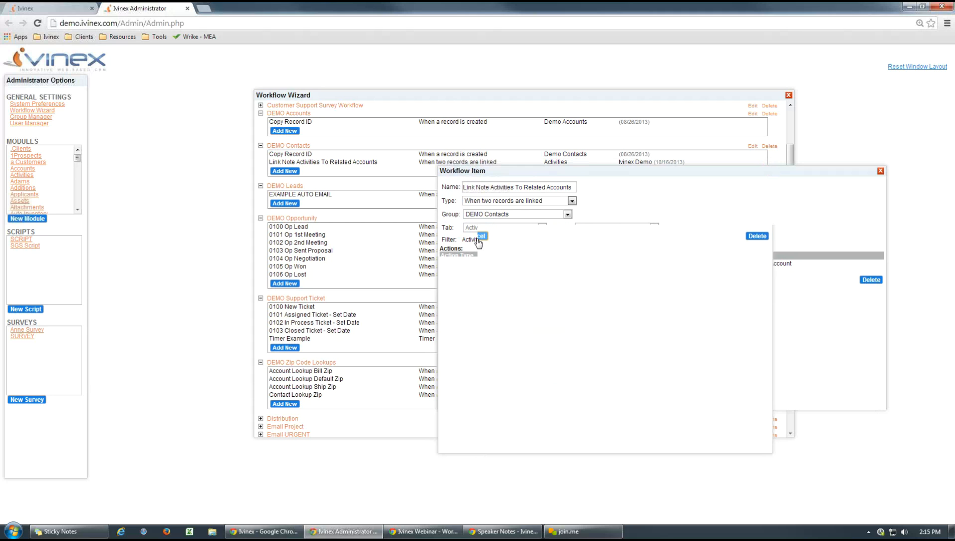
left_click(880, 171)
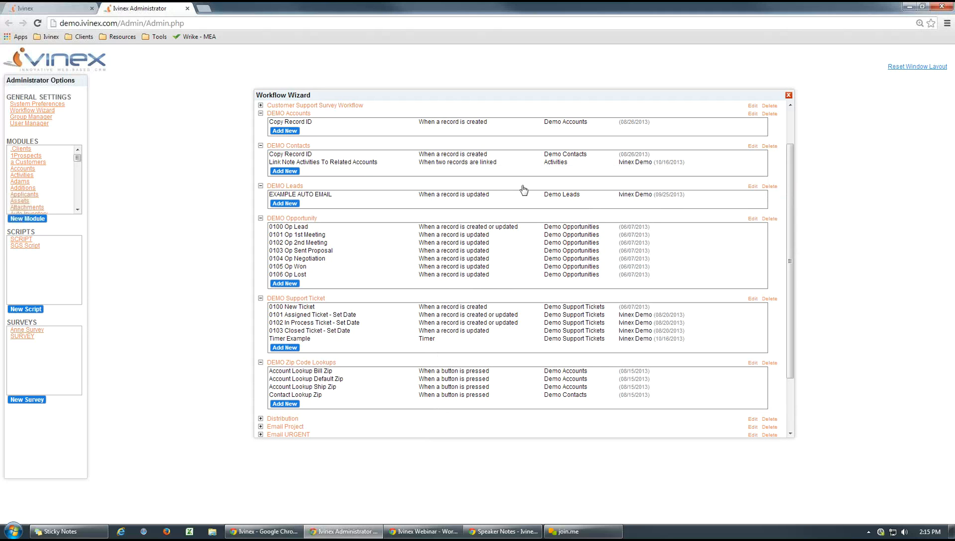
- Switch to the main Ivinex page, reopen the first contact in Demo Contacts, and review its linked BlueBird Marketing account and related records
left_click(60, 6)
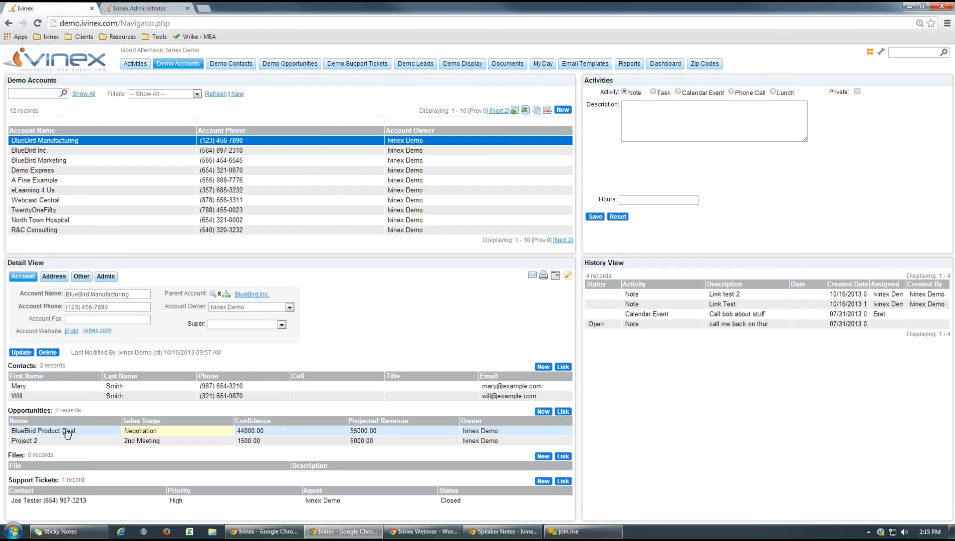
left_click(224, 64)
left_click(50, 141)
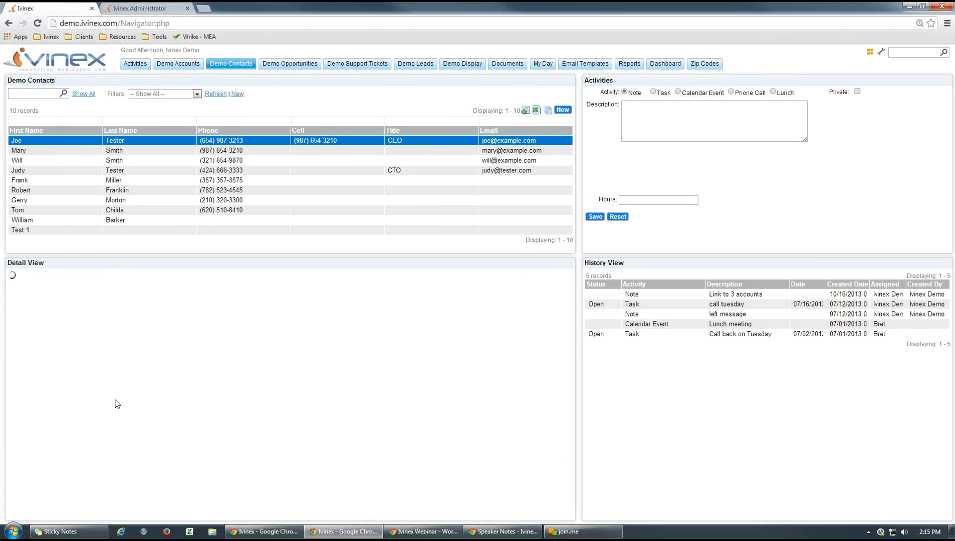
left_click(60, 455)
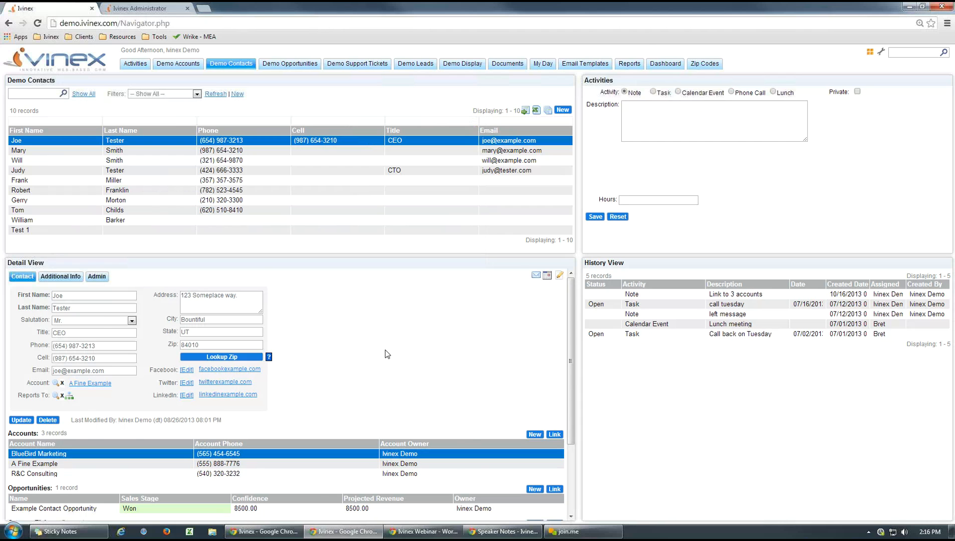
scroll(387, 354, "down", 1)
scroll(385, 354, "up", 1)
- Open the R&C Partnership opportunity in Demo Opportunities
left_click(292, 64)
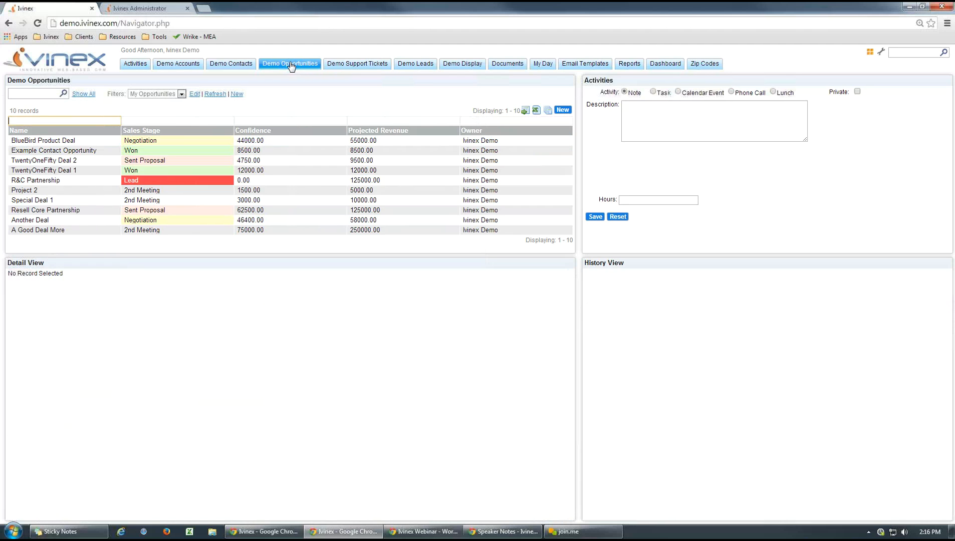
left_click(247, 181)
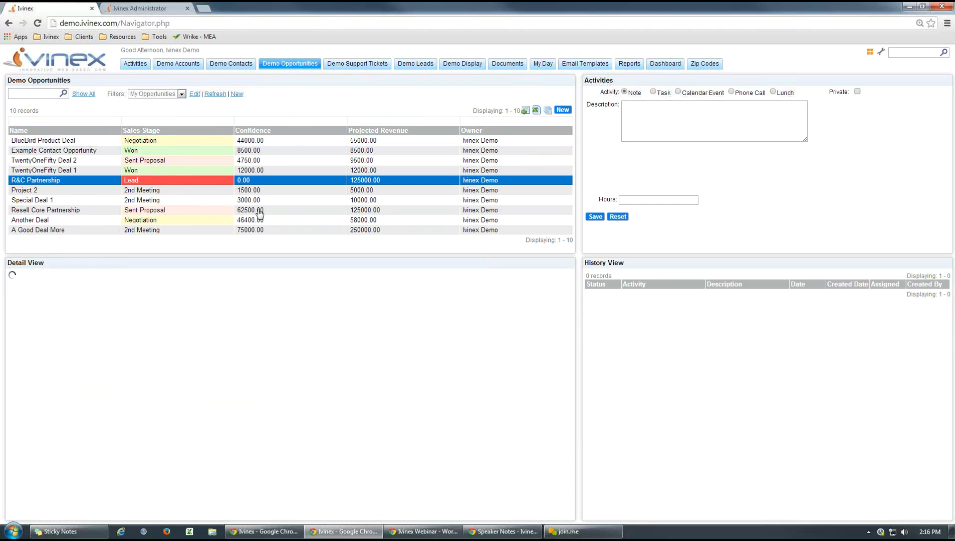
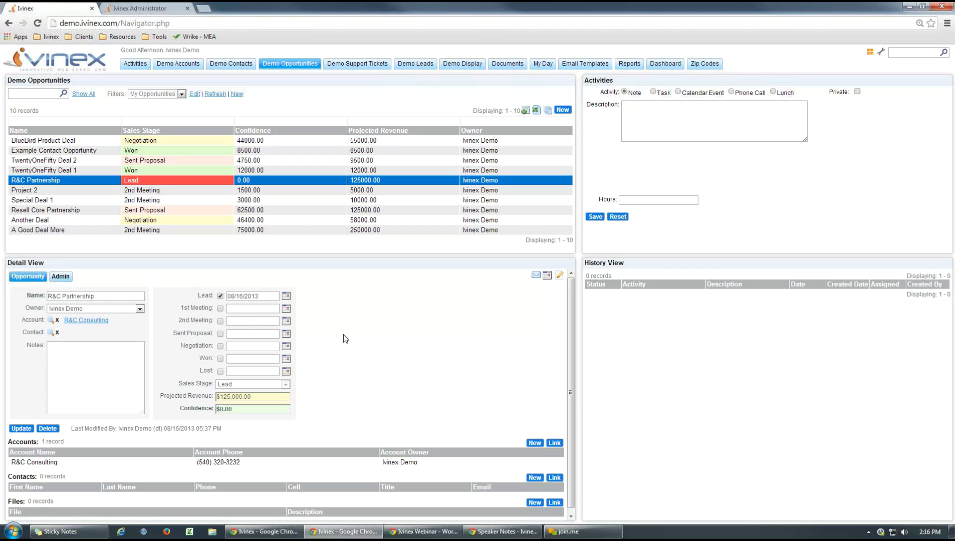
- Review the lead date and projected revenue of the R&C Partnership opportunity
left_click_drag(265, 296, 229, 297)
left_click(386, 353)
left_click_drag(261, 397, 188, 396)
left_click(385, 380)
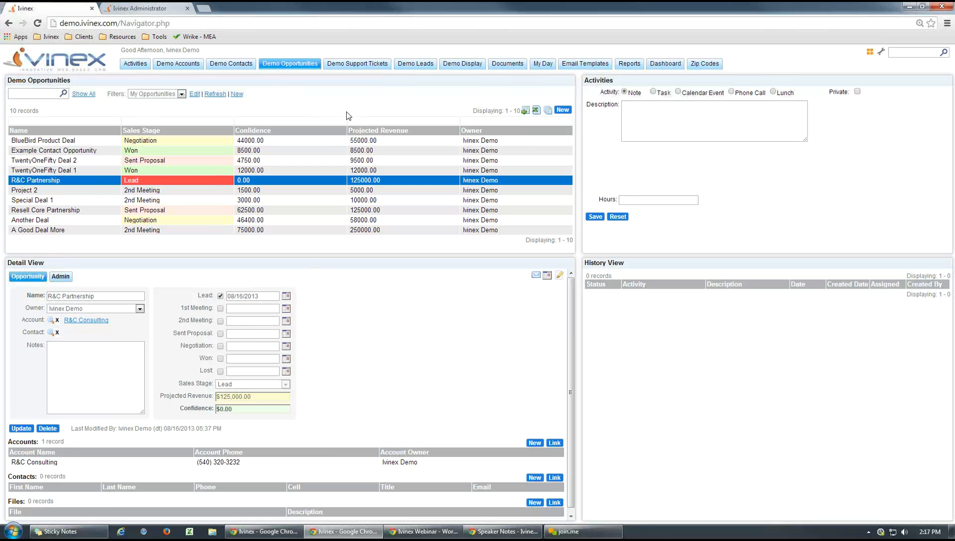
- Switch to Ivinex Administrator, examine the trigger types offered for the Account Lookup Bill Zip workflow, and close it unchanged
left_click(145, 11)
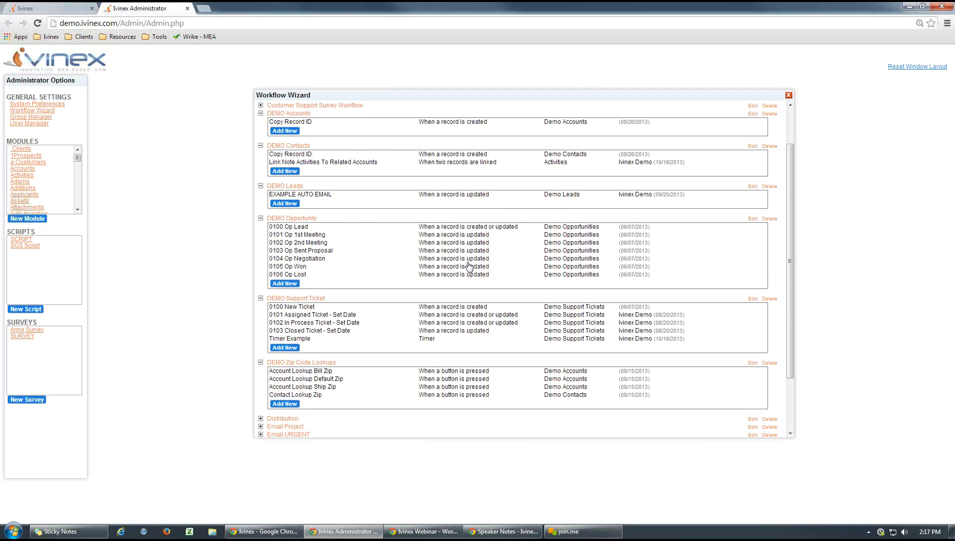
scroll(446, 311, "down", 3)
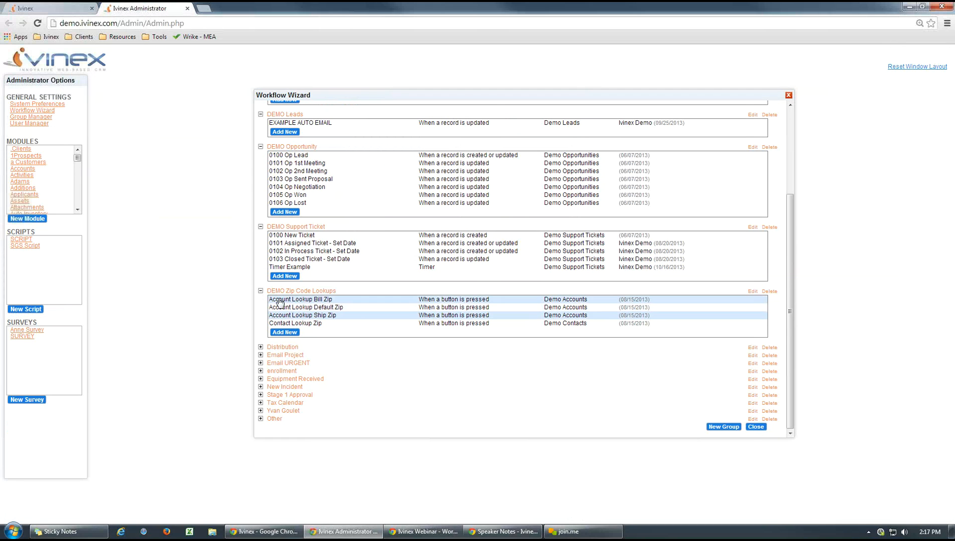
left_click(310, 300)
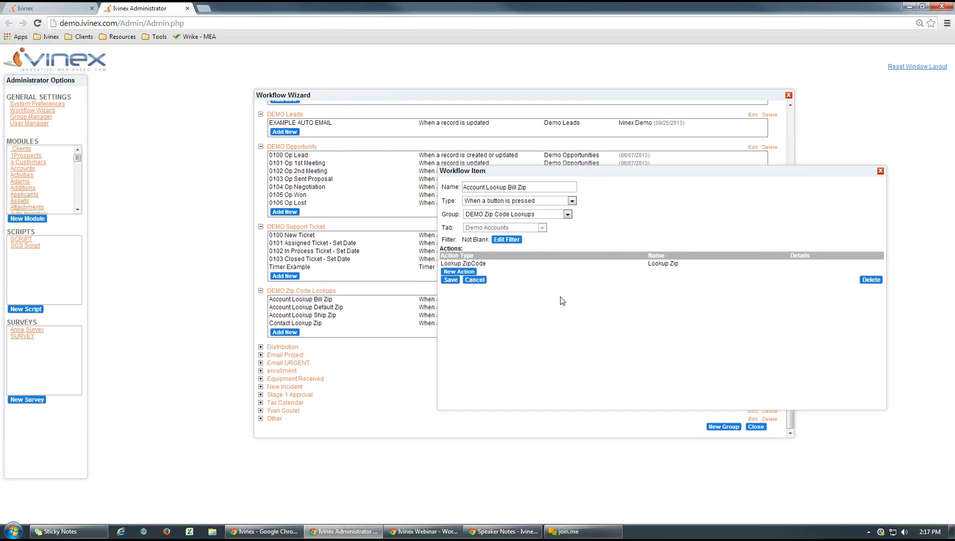
left_click(574, 201)
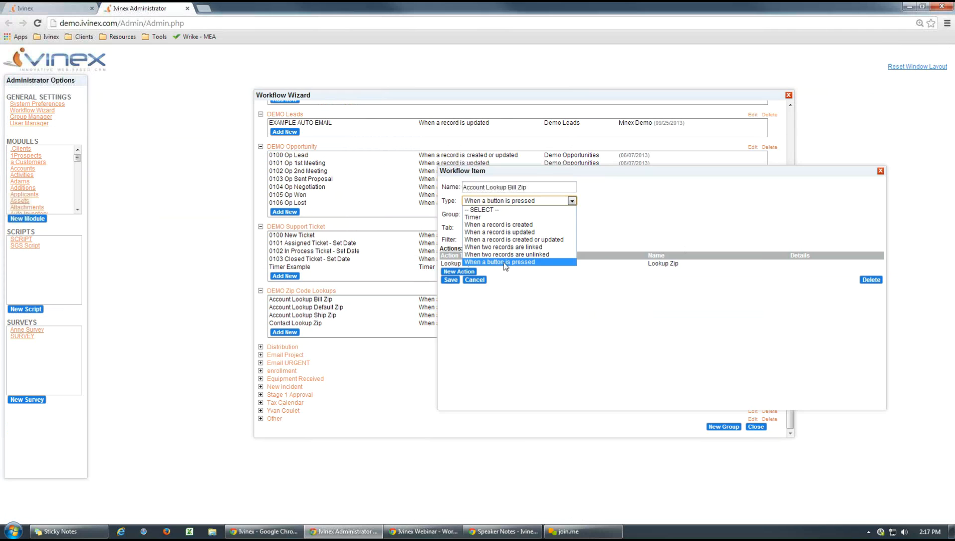
left_click(647, 205)
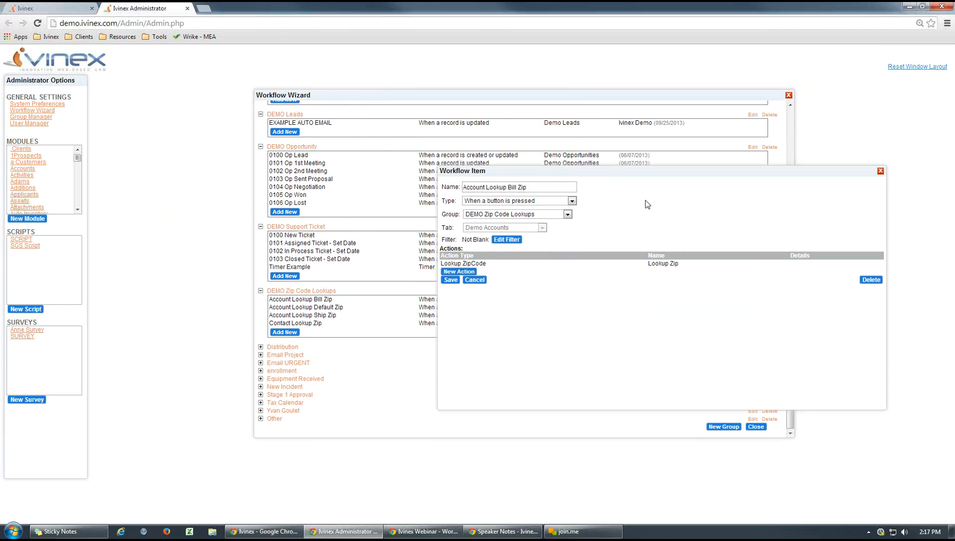
left_click(878, 170)
- Move the Workflow Wizard aside and inspect the Address and Zip field options in the Demo Accounts module's address layout
left_click_drag(331, 98, 918, 116)
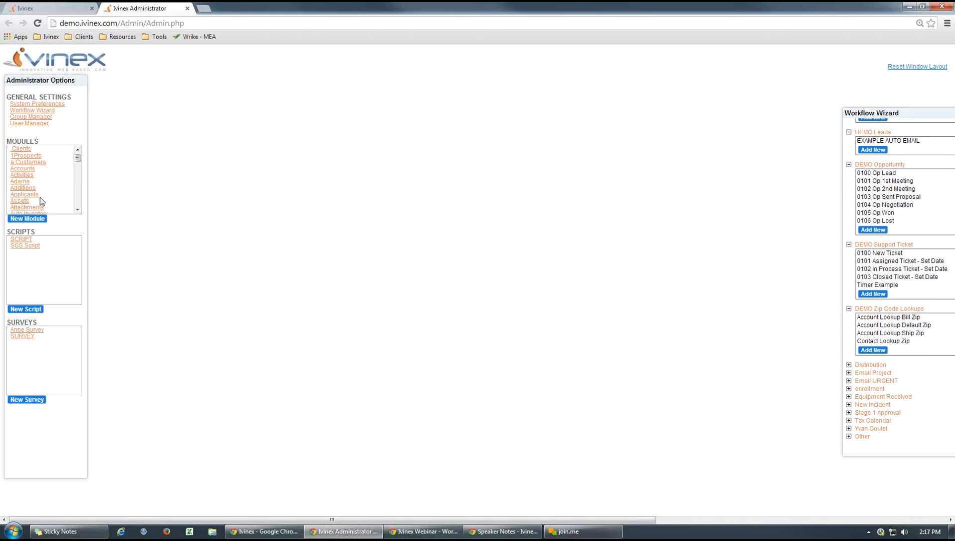
left_click_drag(77, 158, 77, 166)
left_click(77, 150)
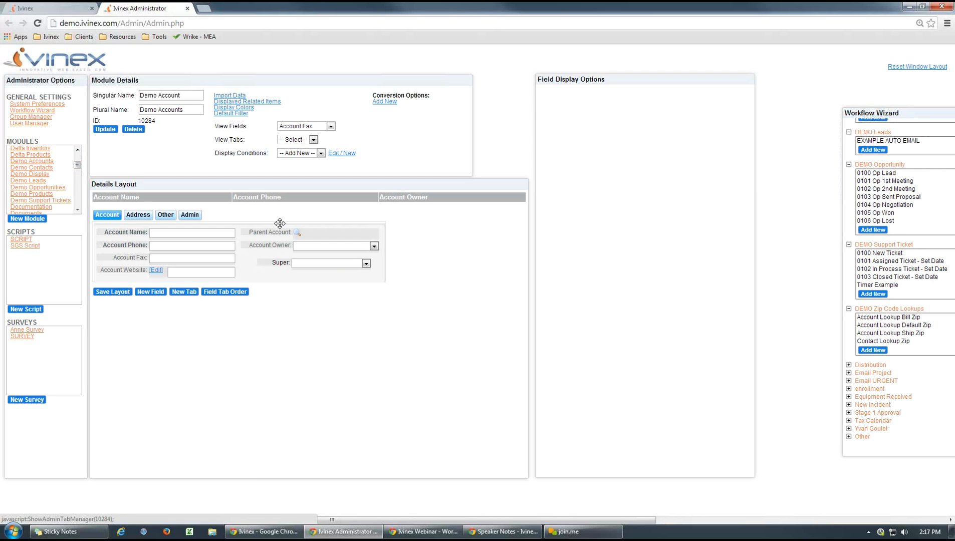
left_click(138, 214)
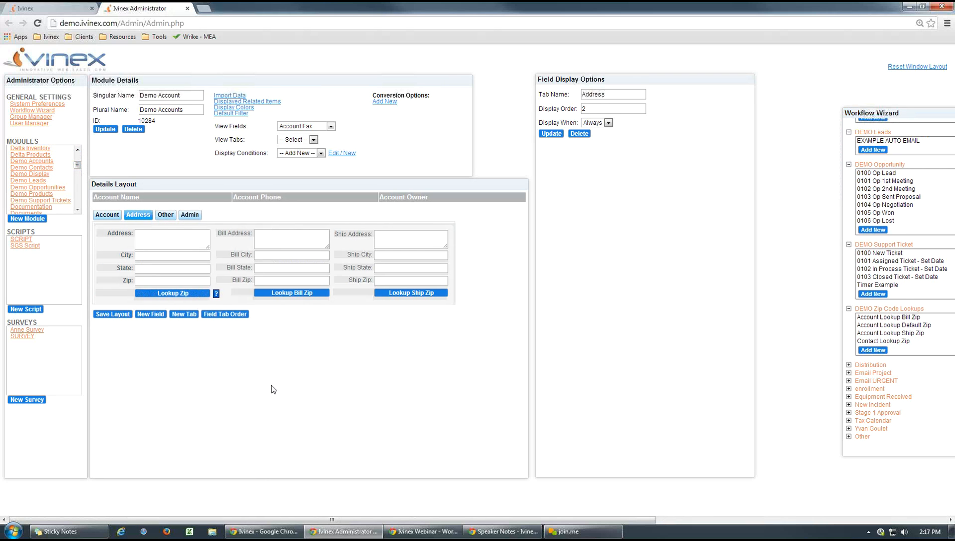
left_click(153, 241)
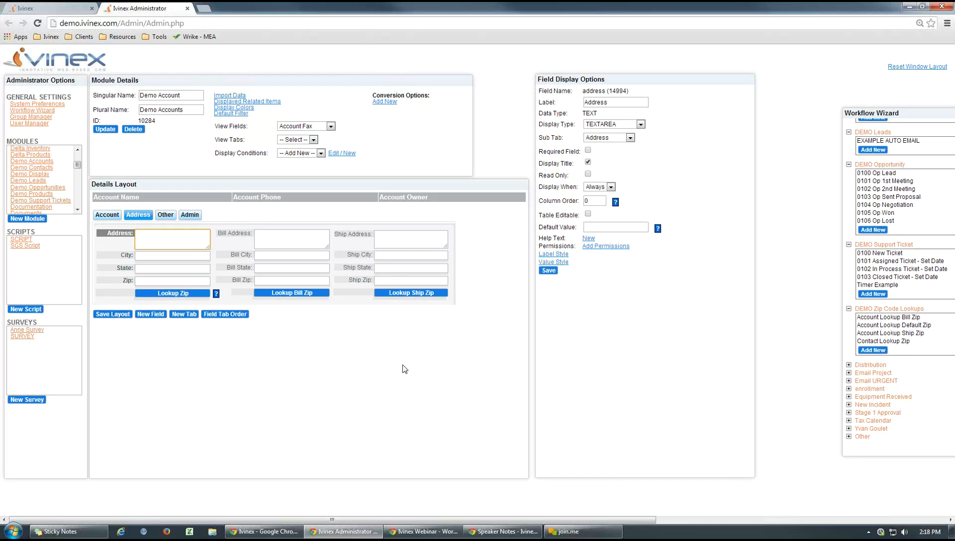
left_click(158, 281)
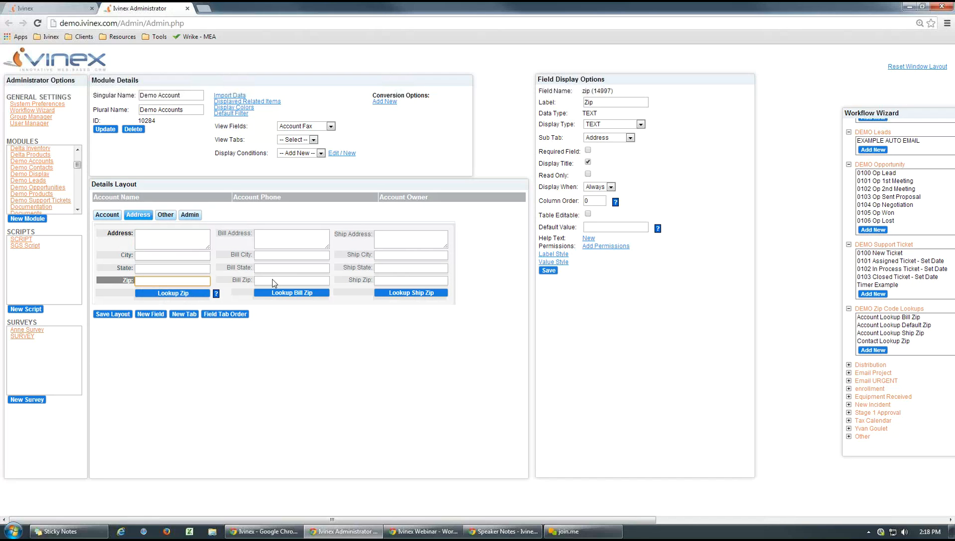
- Switch to the main Ivinex page, view the Zip Codes records, and open BlueBird Manufacturing's address details in Demo Accounts
left_click(64, 8)
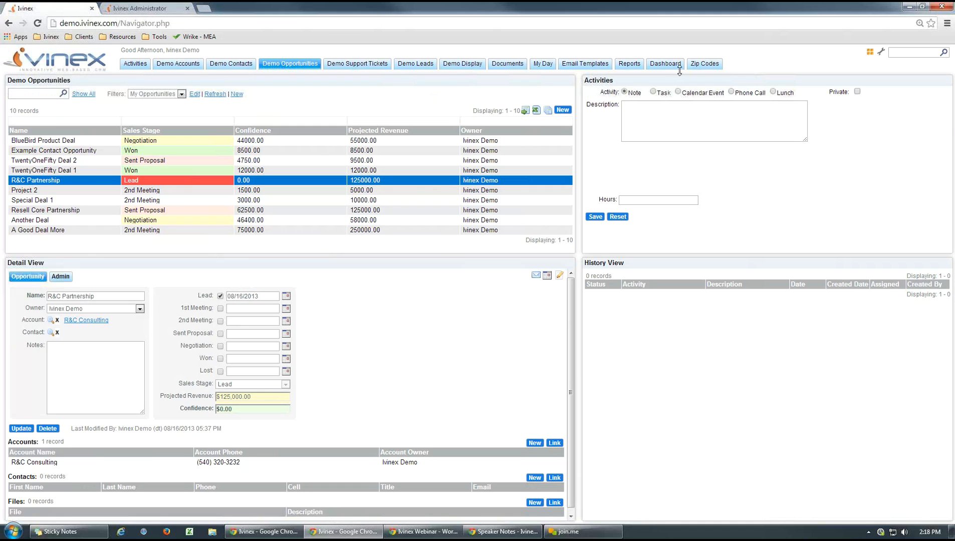
left_click(704, 64)
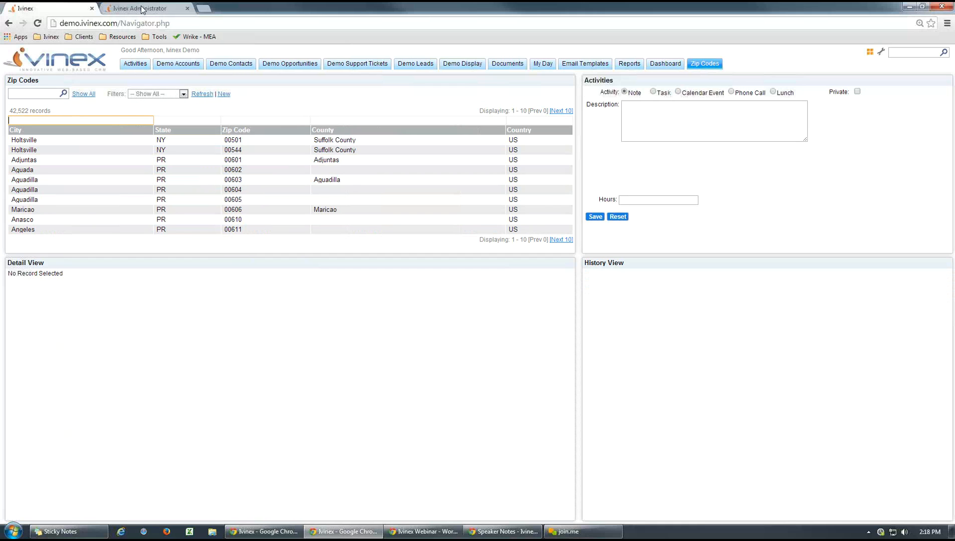
left_click(177, 64)
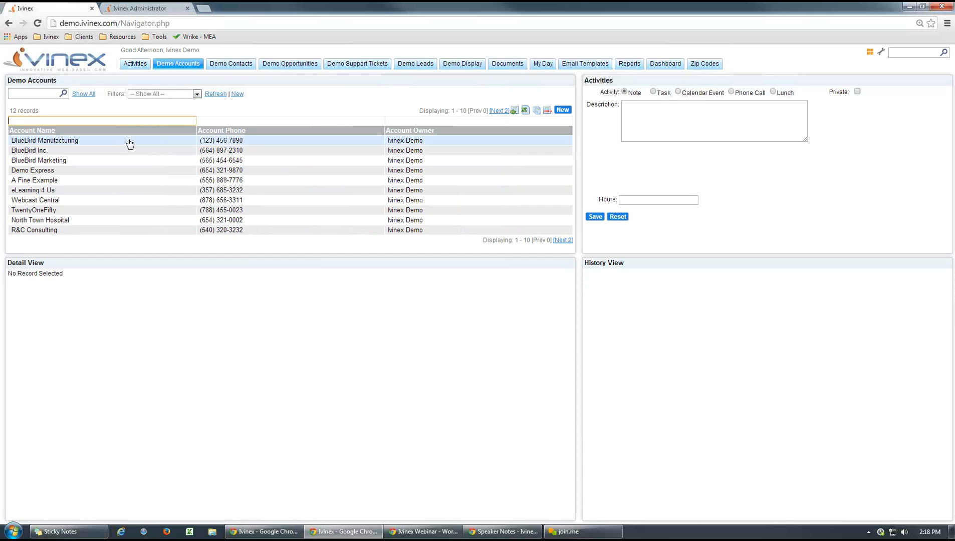
left_click(129, 142)
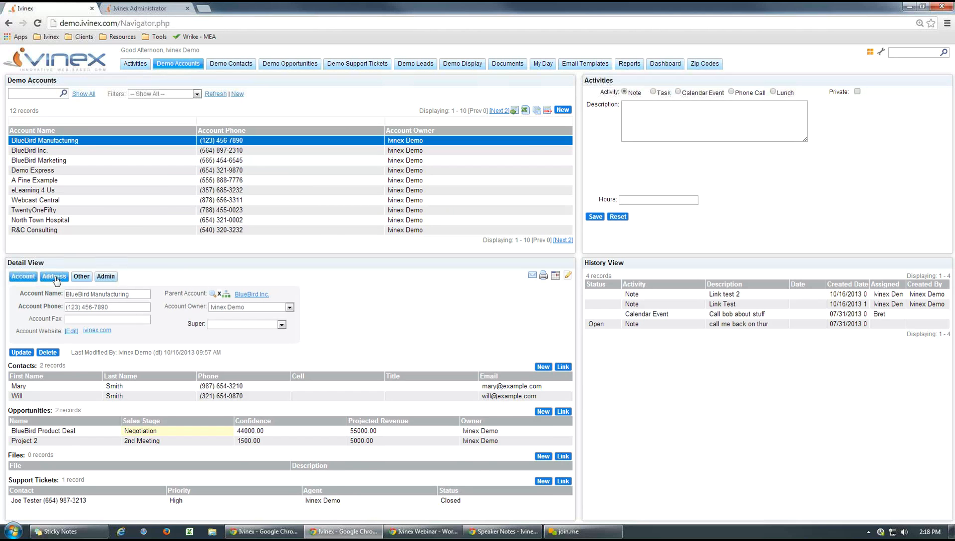
left_click(55, 280)
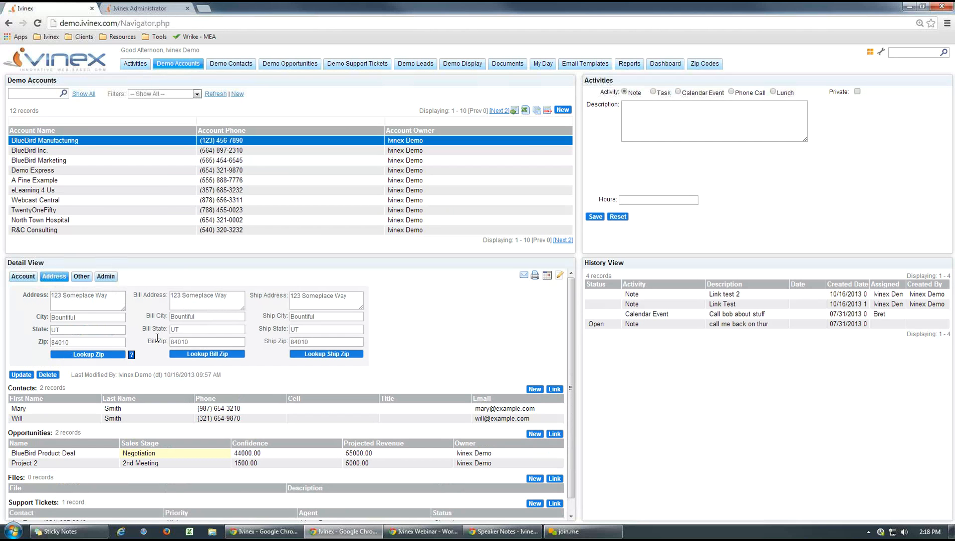
- Clear BlueBird Manufacturing's main City and State values, save the account, and reload its record
double_click(85, 317)
key("BackSpace")
key("Tab")
key("BackSpace")
left_click(21, 375)
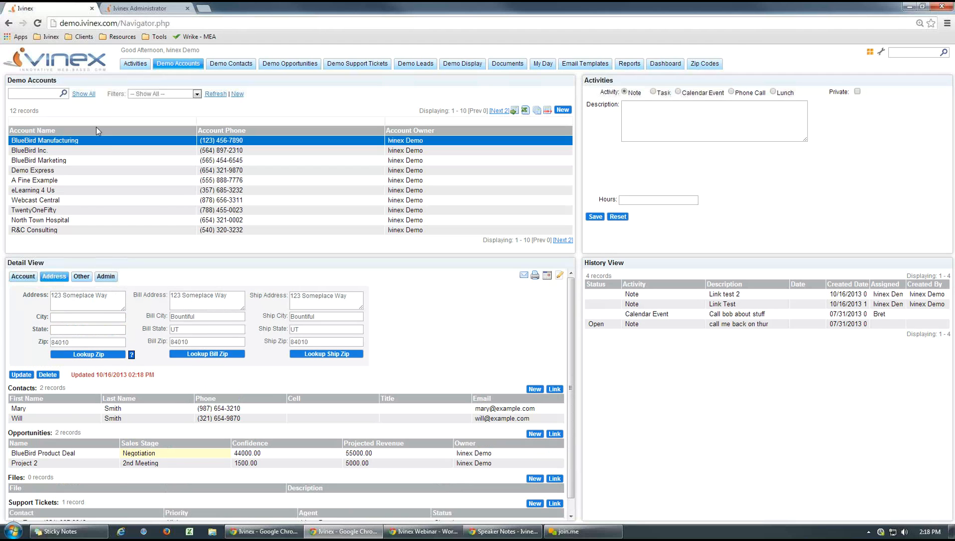
left_click(94, 146)
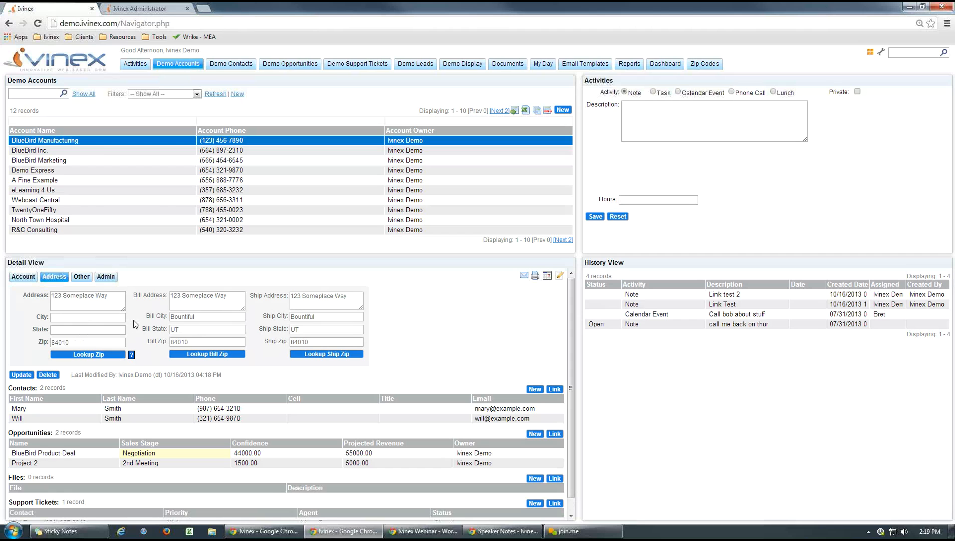
- Fill the empty main City and State from the zip code with Lookup Zip and check the account's update stamp
left_click(65, 317)
left_click(70, 333)
left_click(395, 316)
left_click(79, 355)
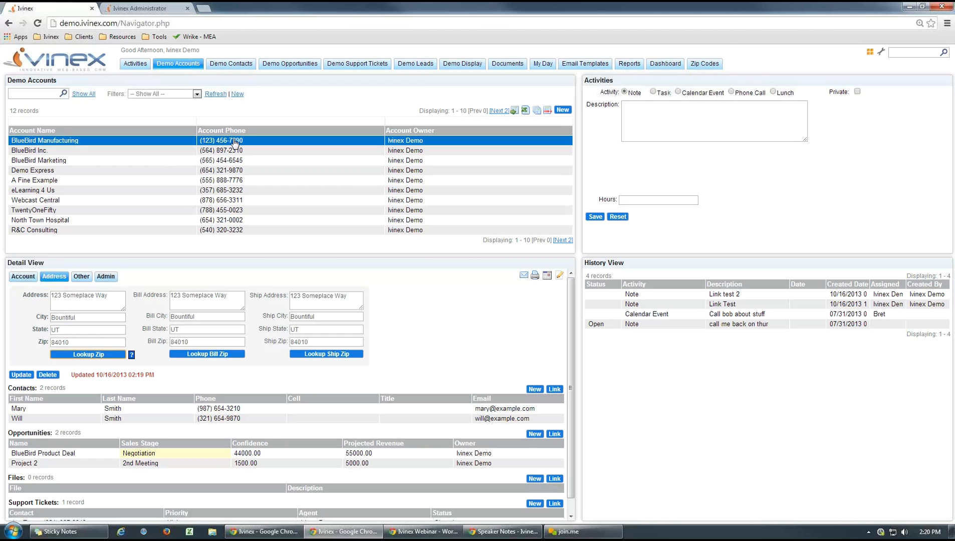
left_click(22, 374)
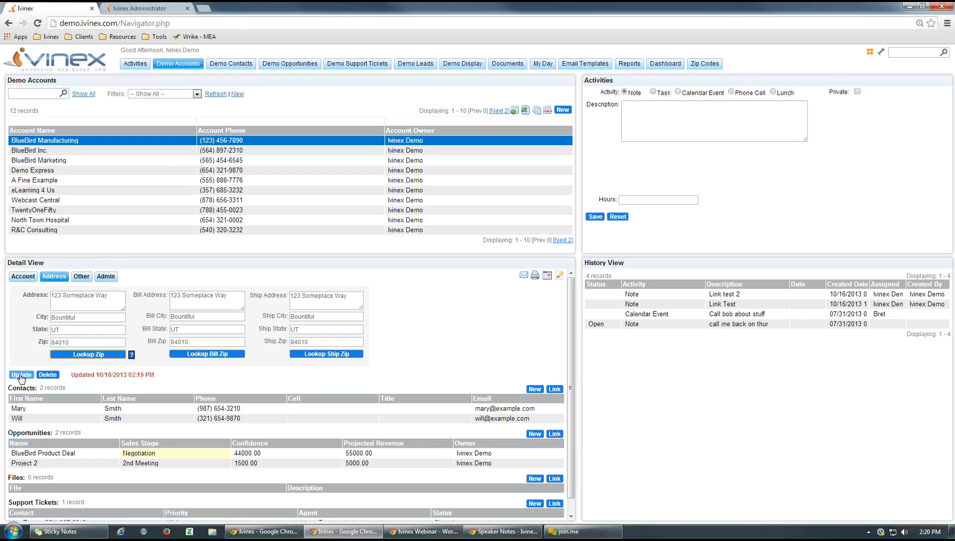
double_click(75, 375)
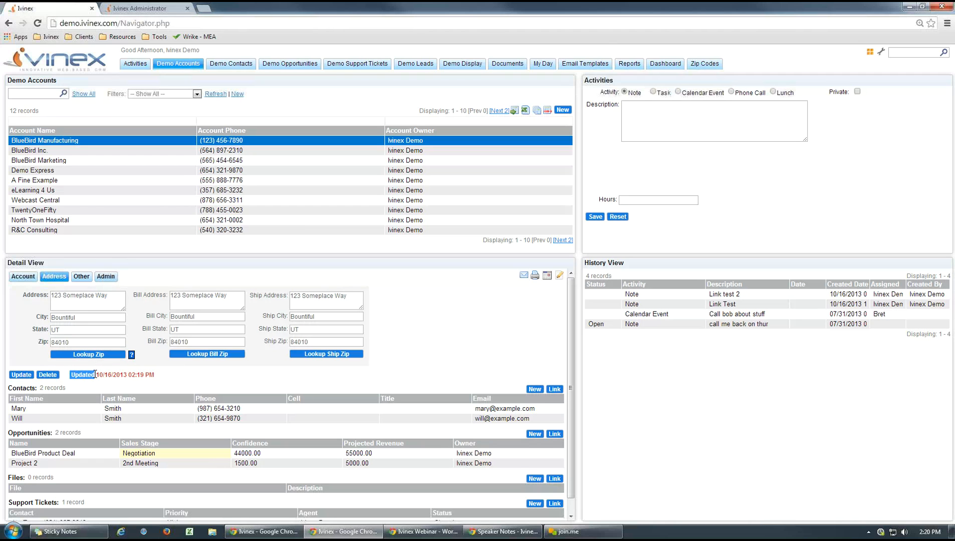
left_click(195, 378)
- Repeat the lookup test by clearing the main City and State, saving the account, and refilling both from the zip code
left_click_drag(92, 315, 20, 318)
key("BackSpace")
key("Tab")
key("BackSpace")
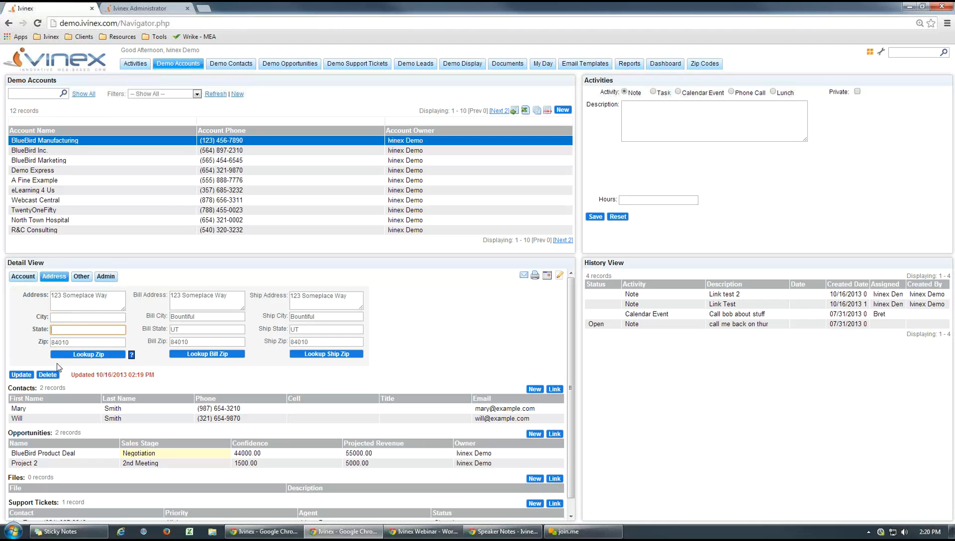
left_click(22, 374)
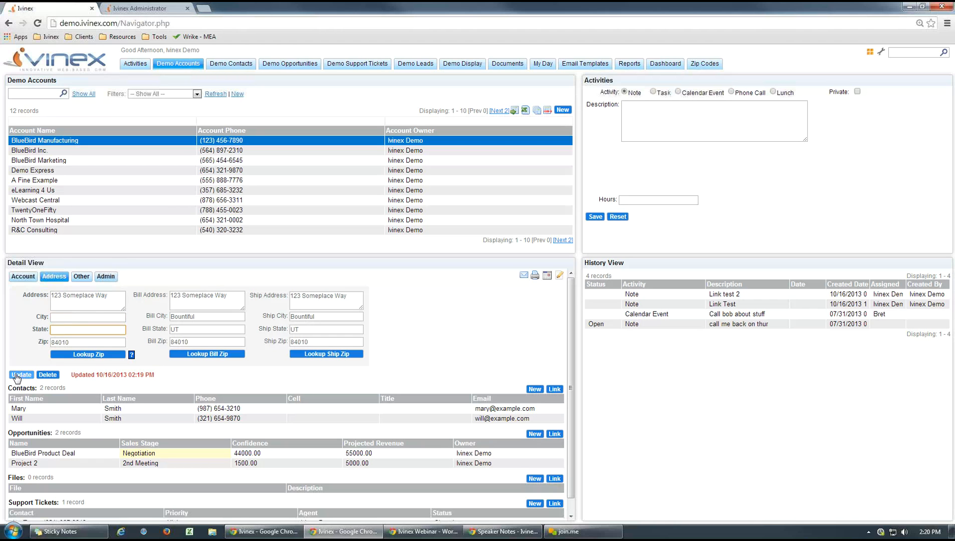
left_click(108, 142)
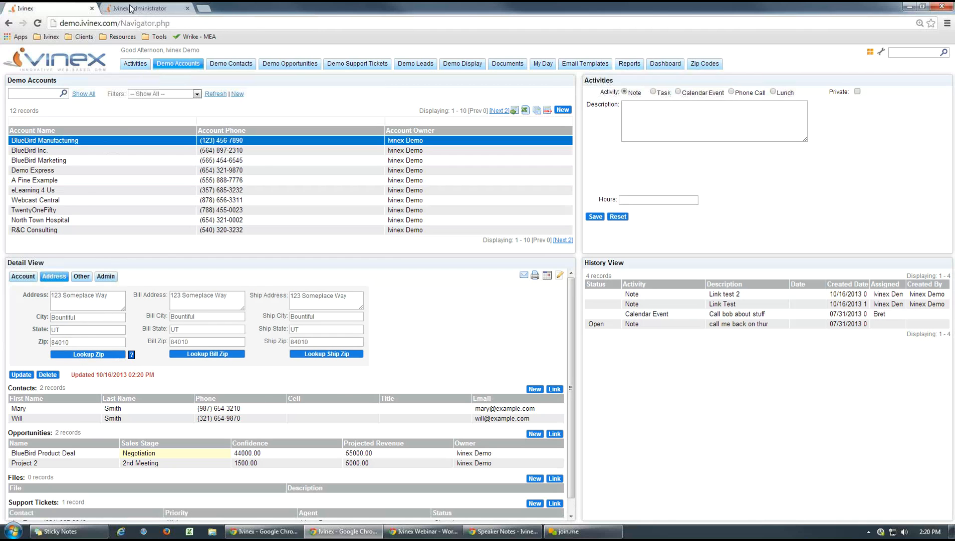
- Back in Ivinex Administrator, bring the Workflow Wizard into view and collapse the DEMO Opportunity, Contacts, Leads and Accounts groups
key("ctrl+Tab")
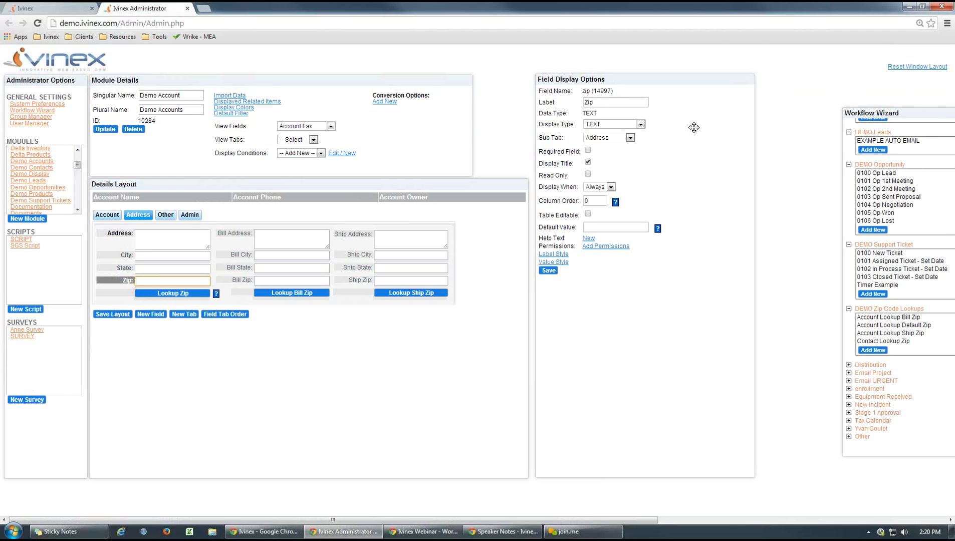
left_click_drag(693, 127, 361, 106)
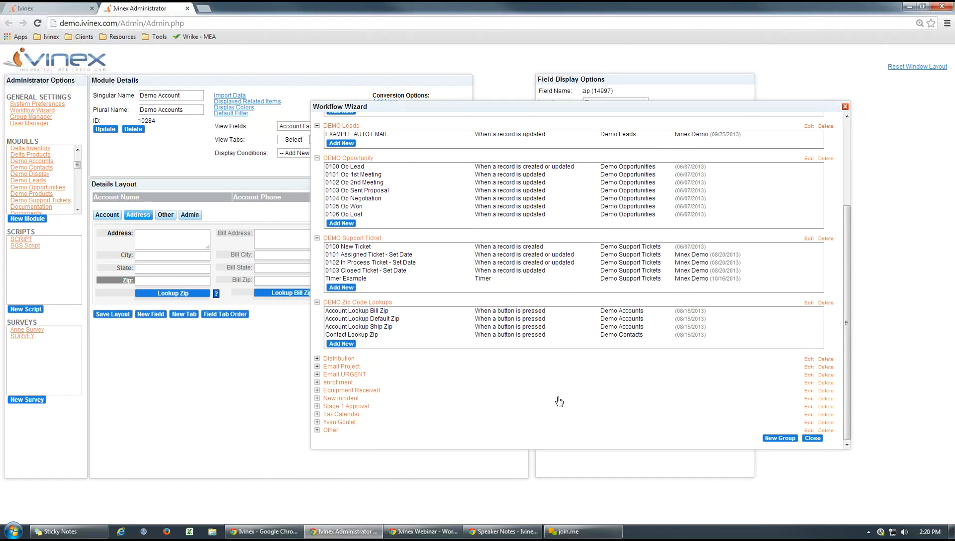
left_click(316, 158)
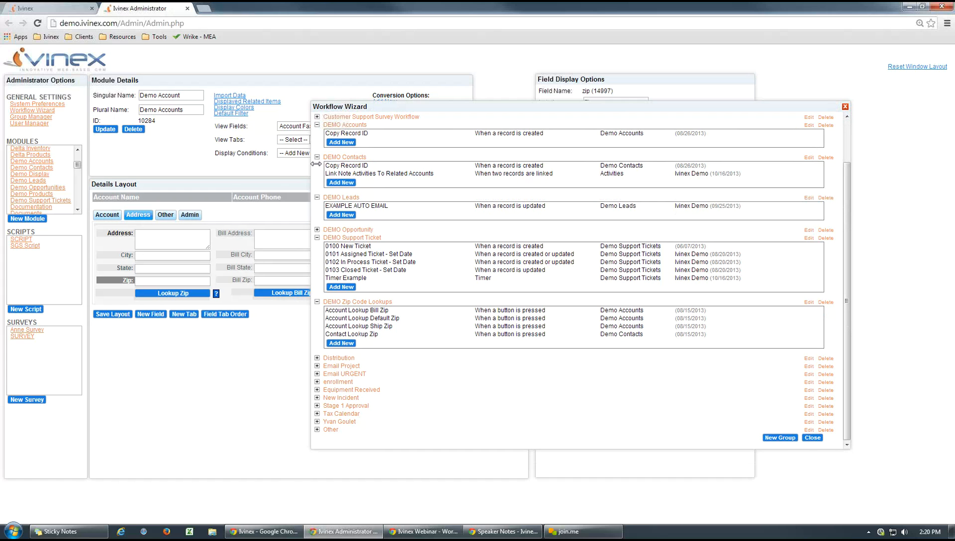
left_click(317, 157)
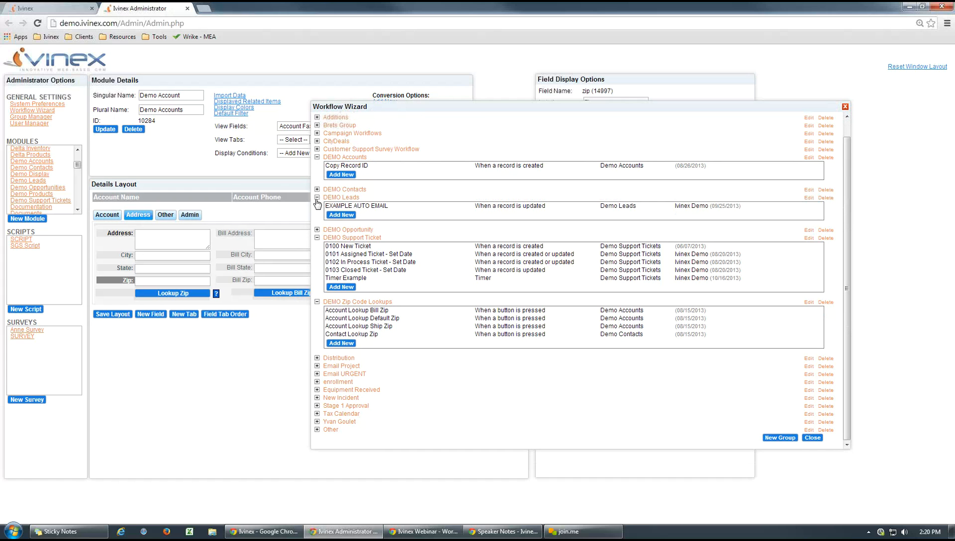
left_click(317, 198)
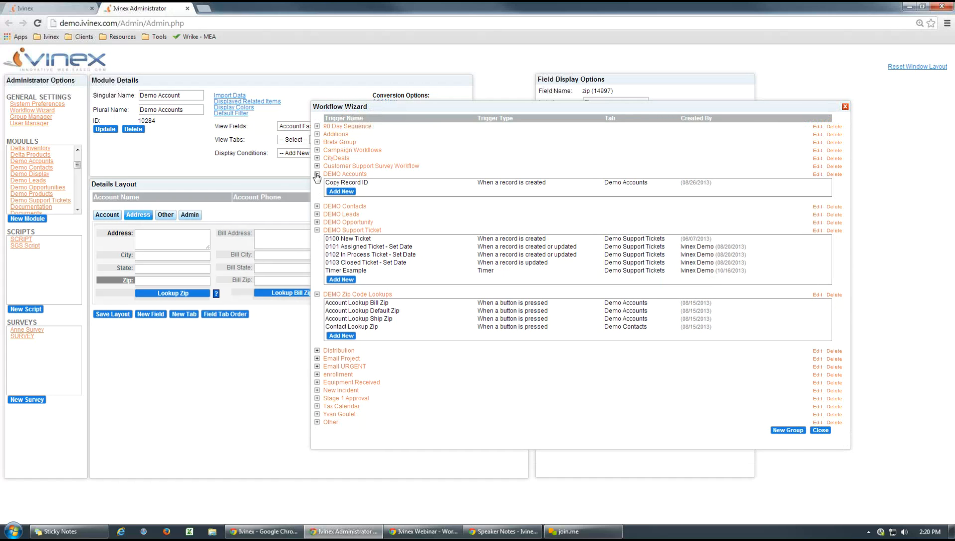
left_click(316, 175)
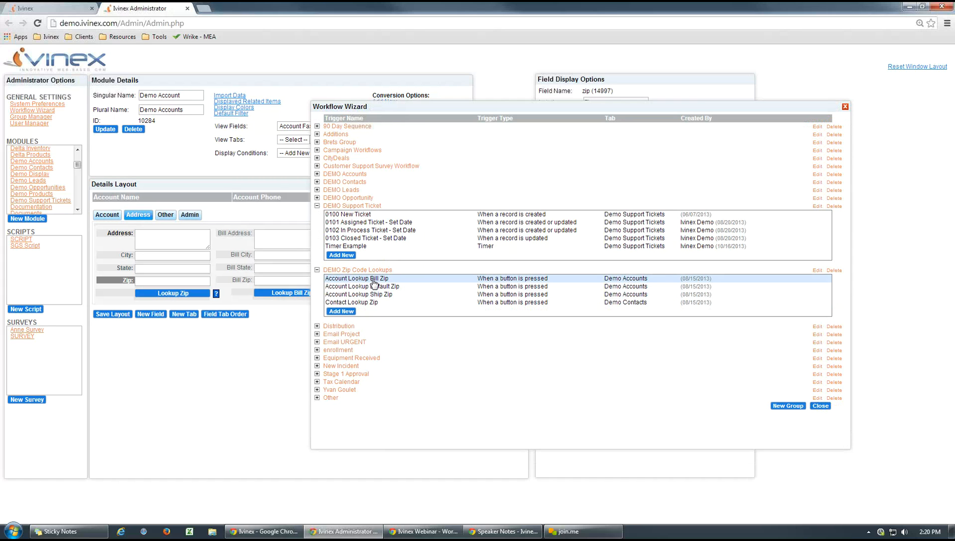
left_click_drag(473, 106, 500, 108)
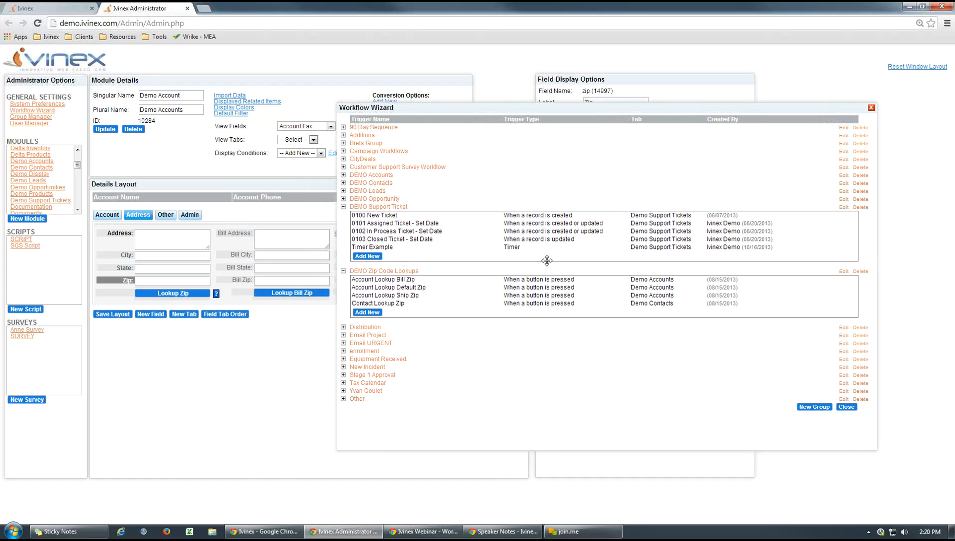
- Open the Account Lookup Bill Zip workflow, examine its Not Blank filter criteria, and cancel the filter unchanged
left_click(518, 280)
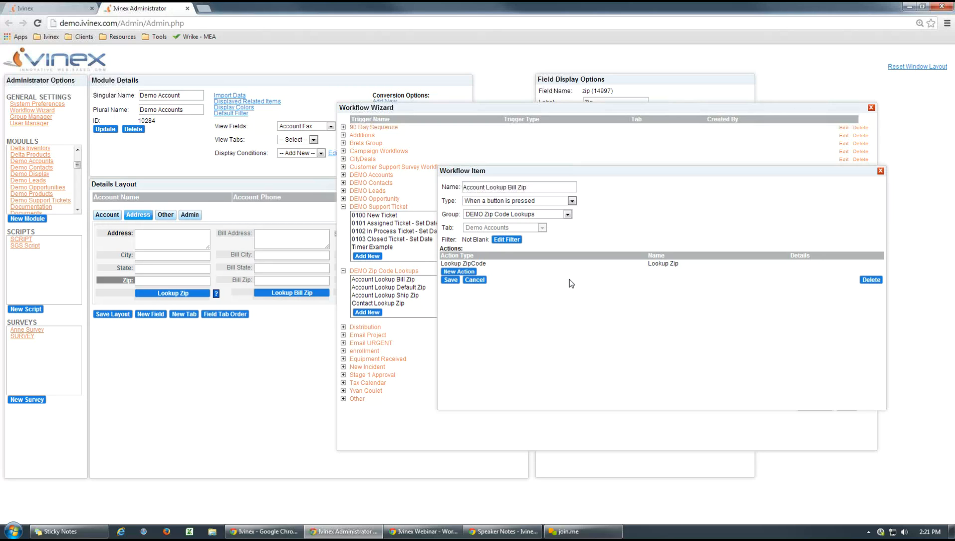
left_click(507, 239)
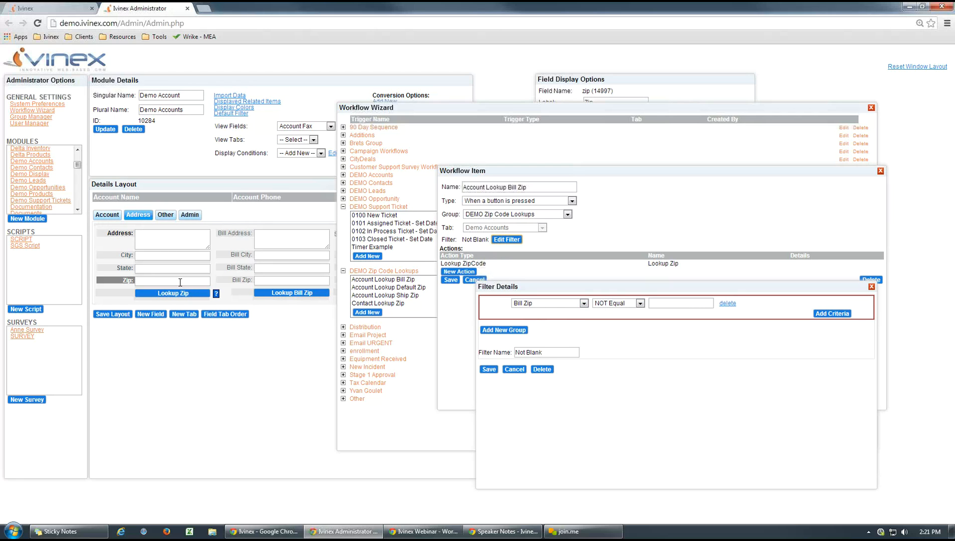
left_click(514, 369)
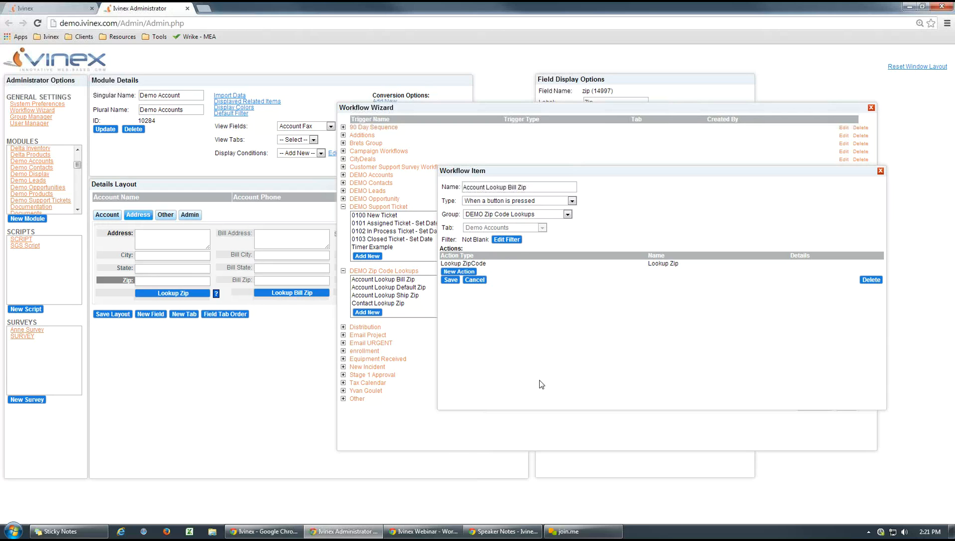
- Examine the Lookup Zip action's available action types and field mappings, and cancel the action without changes
left_click(474, 265)
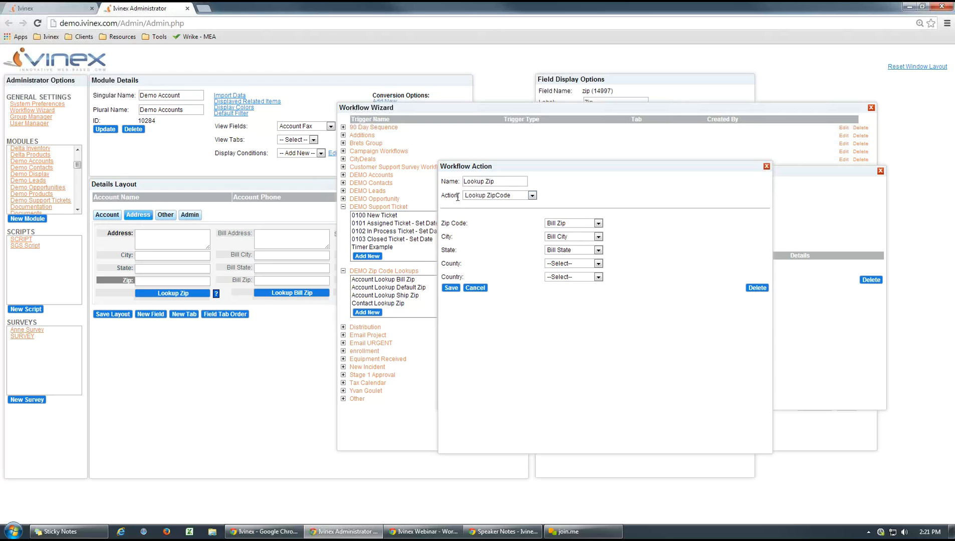
left_click(531, 195)
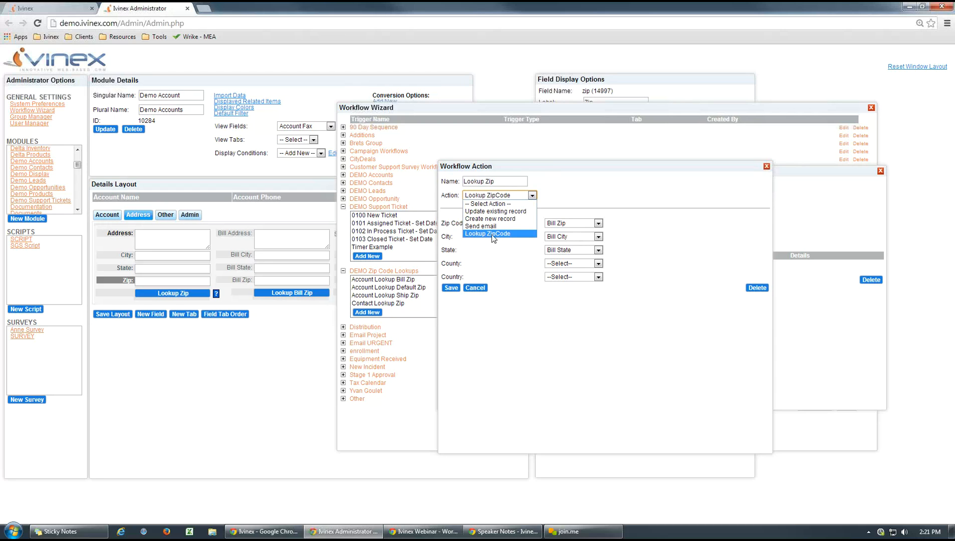
left_click(566, 195)
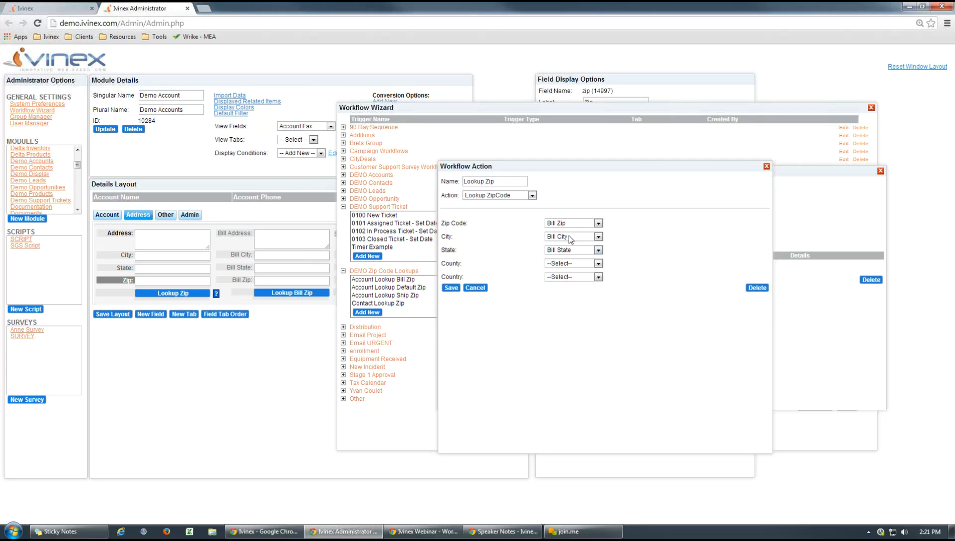
left_click(473, 289)
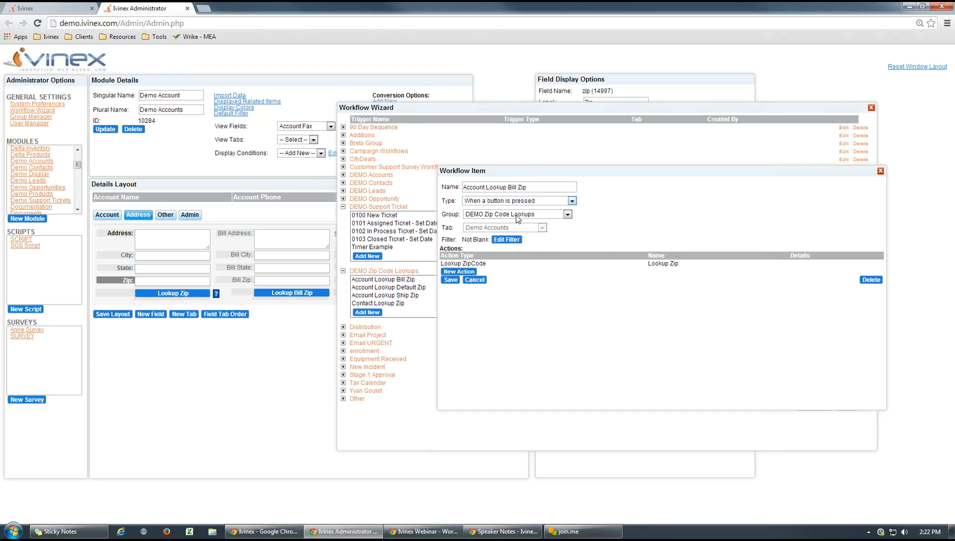
- Close the Account Lookup Bill Zip workflow unchanged and examine the workflow choices for the account layout's Lookup Zip button
left_click(474, 280)
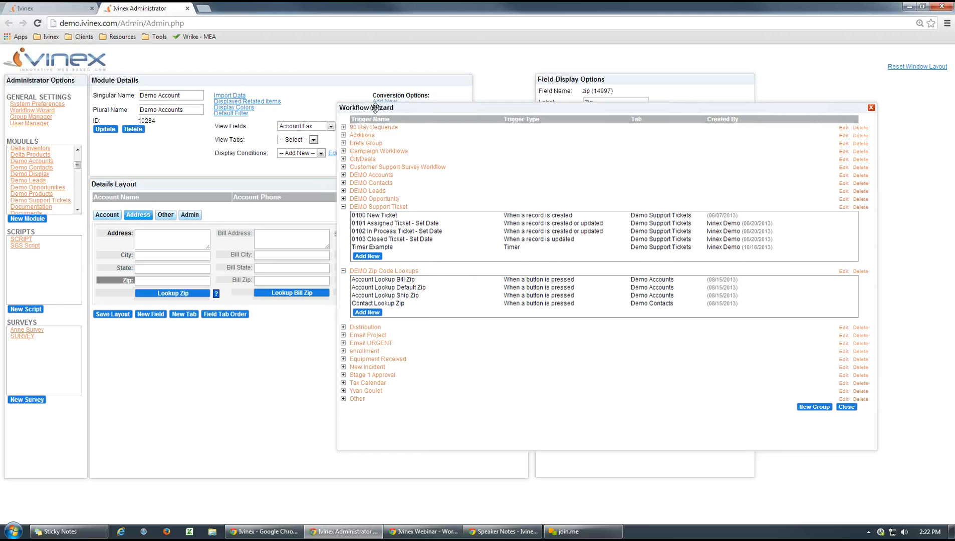
left_click_drag(374, 109, 805, 133)
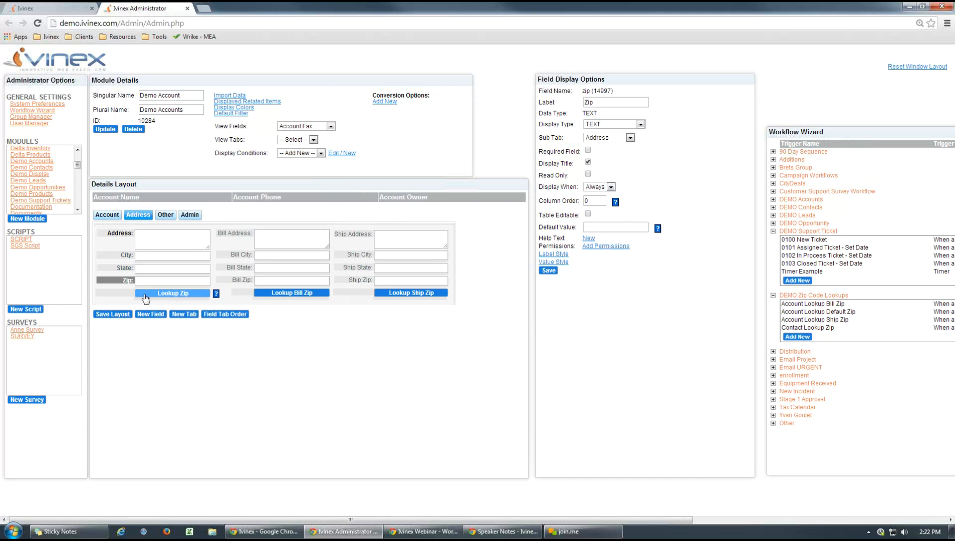
left_click(121, 293)
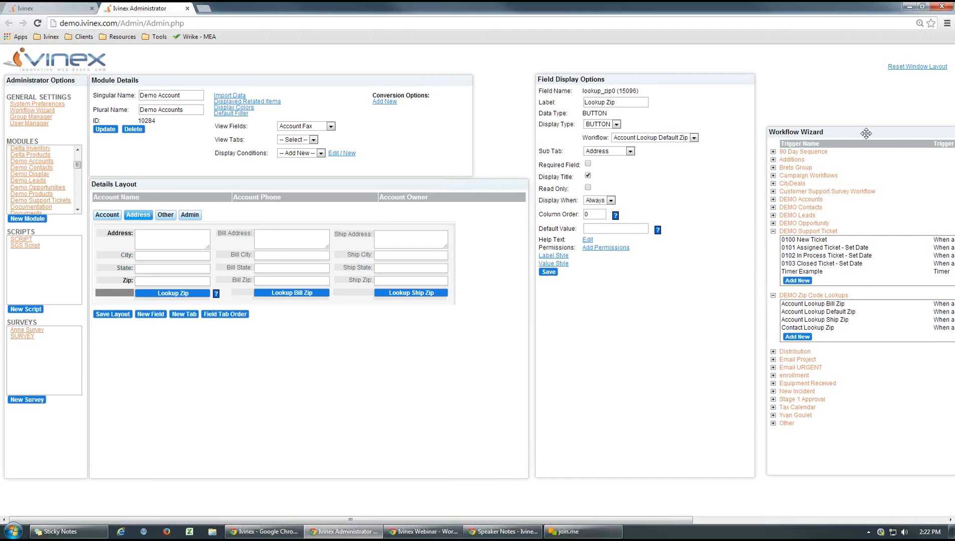
mouse_move(866, 132)
left_mouse_down()
mouse_move(665, 133)
mouse_move(850, 127)
left_mouse_up()
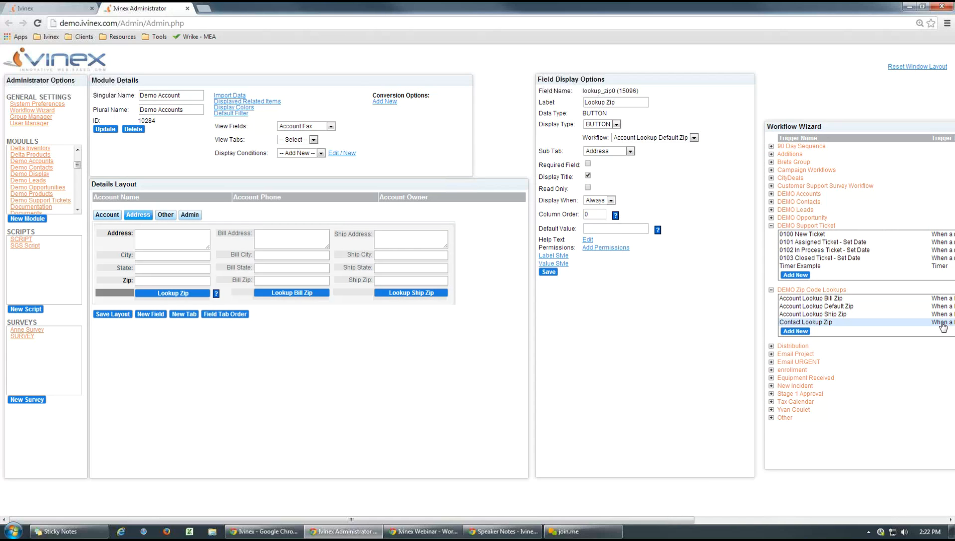
left_click(694, 138)
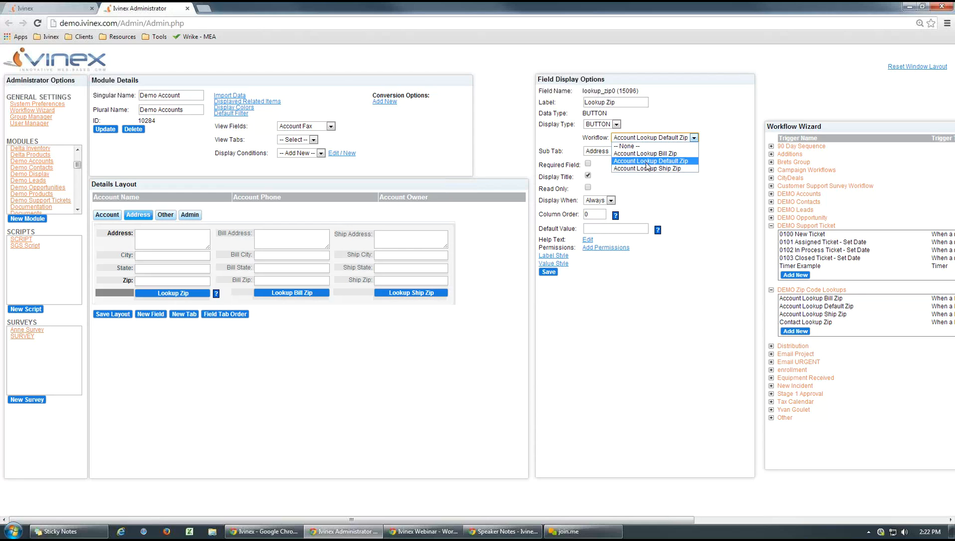
left_click(719, 276)
- Close the Workflow Wizard and review the Lookup Zip button's workflow choices again, keeping Account Lookup Default Zip
left_click_drag(881, 127, 431, 137)
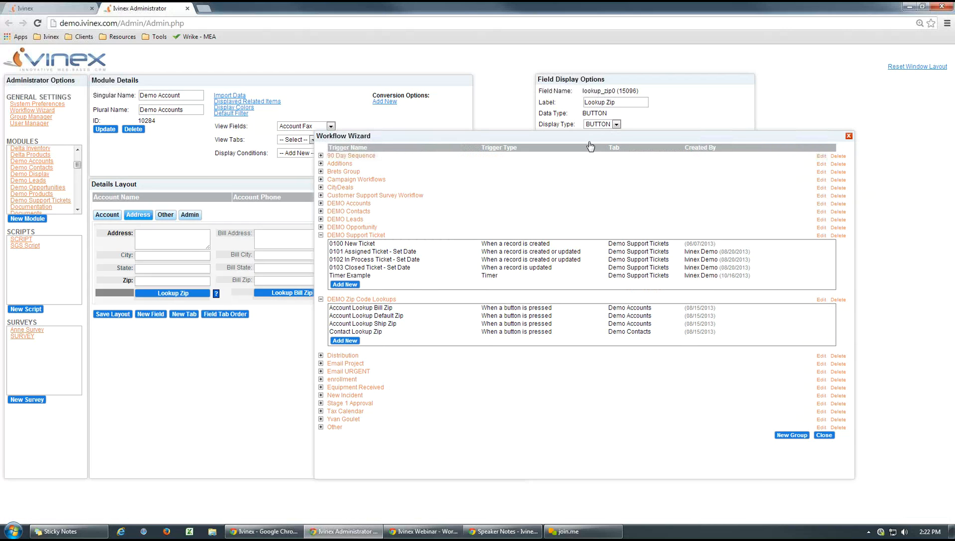
left_click_drag(584, 137, 580, 238)
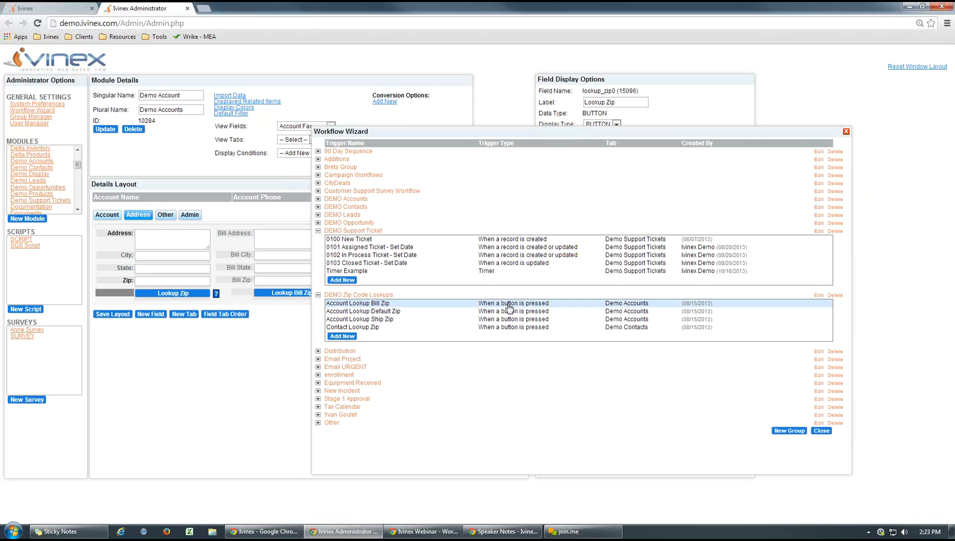
left_click(846, 131)
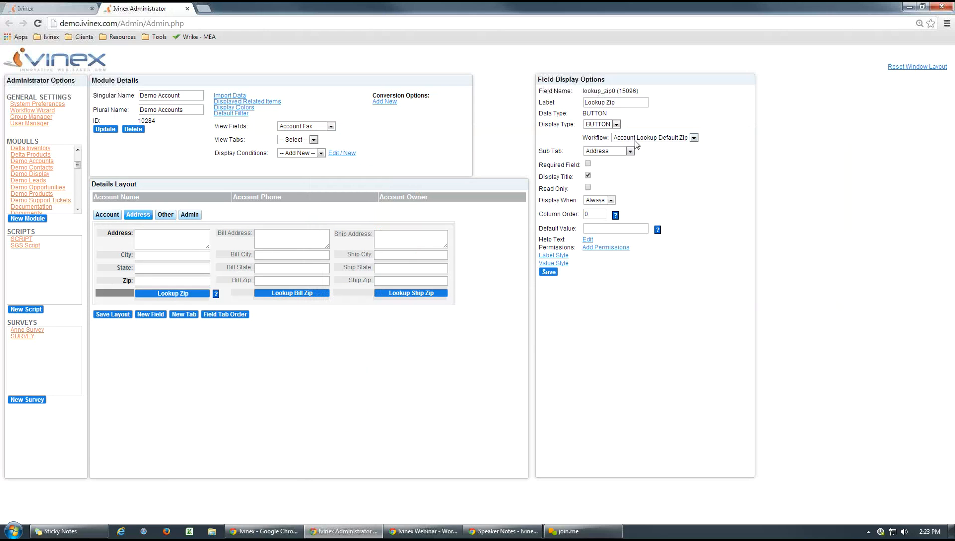
left_click(693, 138)
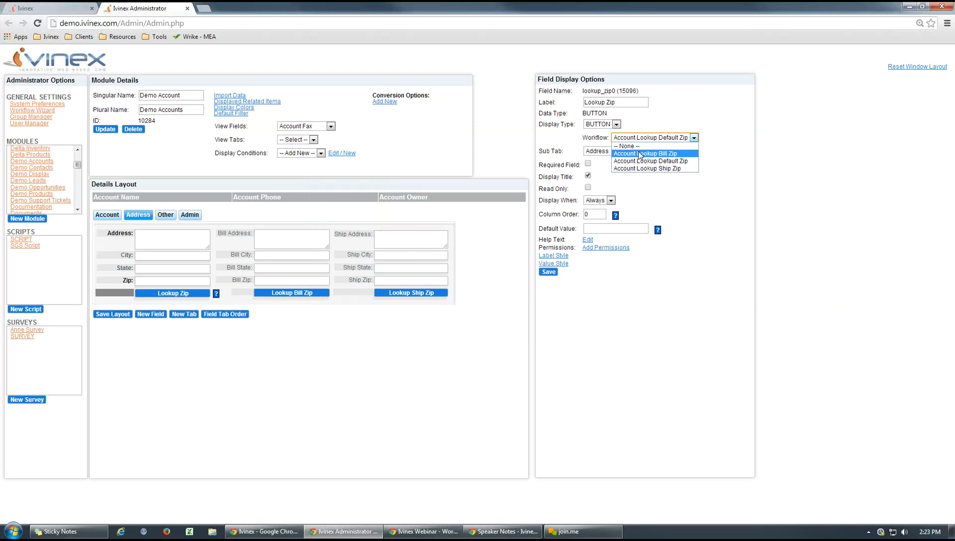
left_click(737, 172)
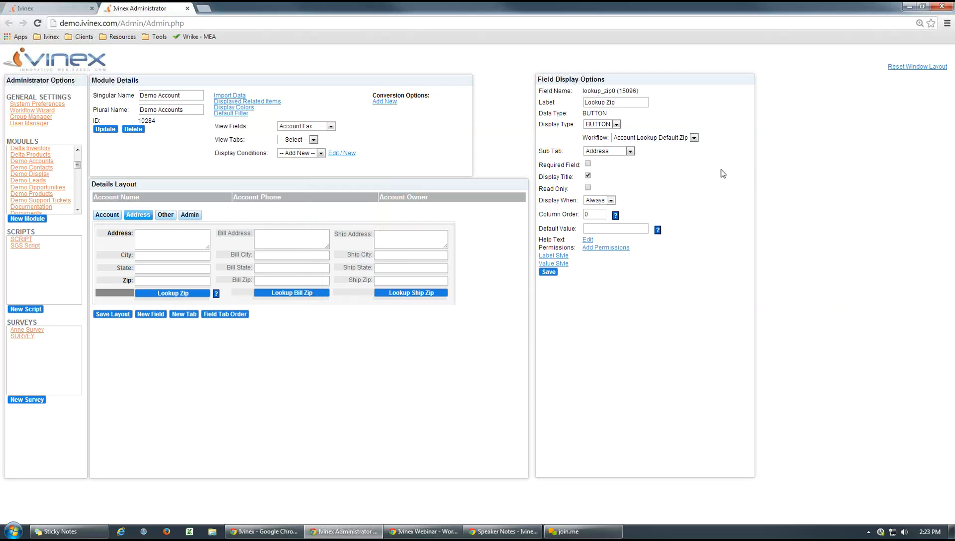
- Reopen the Workflow Wizard and open the Timer Example workflow in the DEMO Support Ticket group
left_click(33, 110)
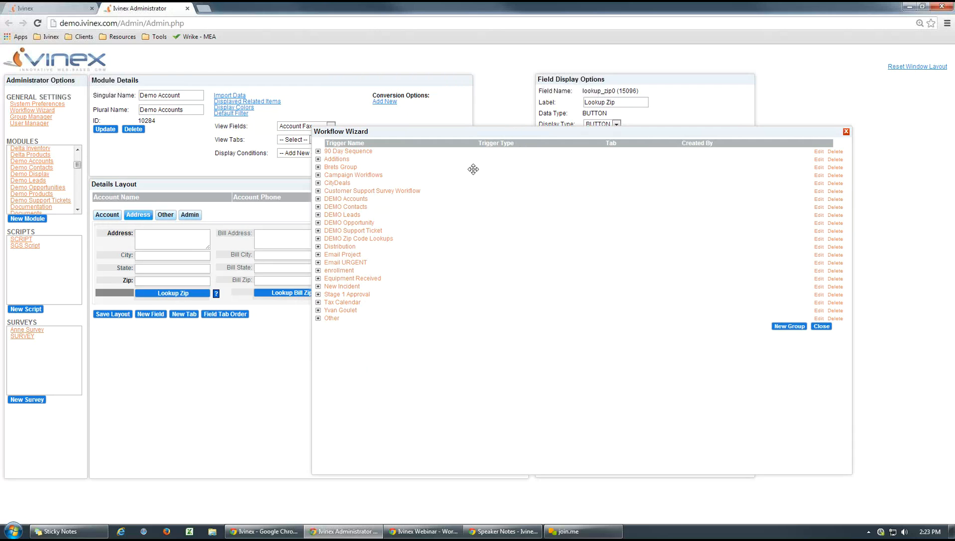
left_click(318, 200)
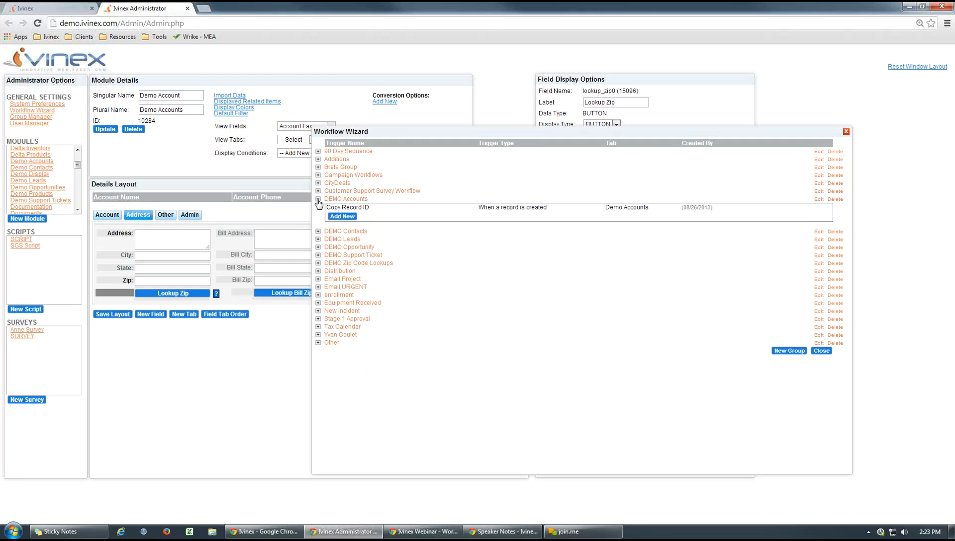
left_click(318, 199)
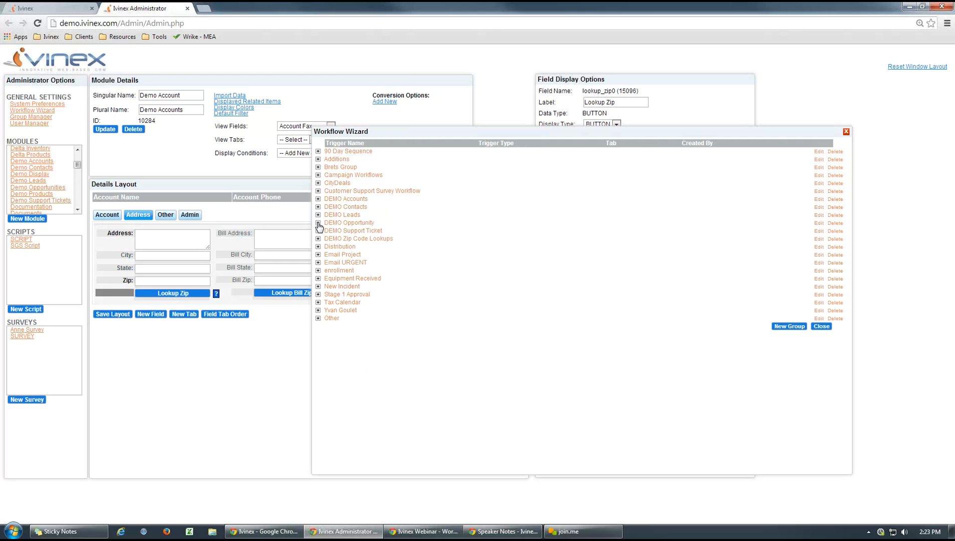
left_click(318, 224)
left_click(319, 223)
left_click(318, 231)
left_click(357, 267)
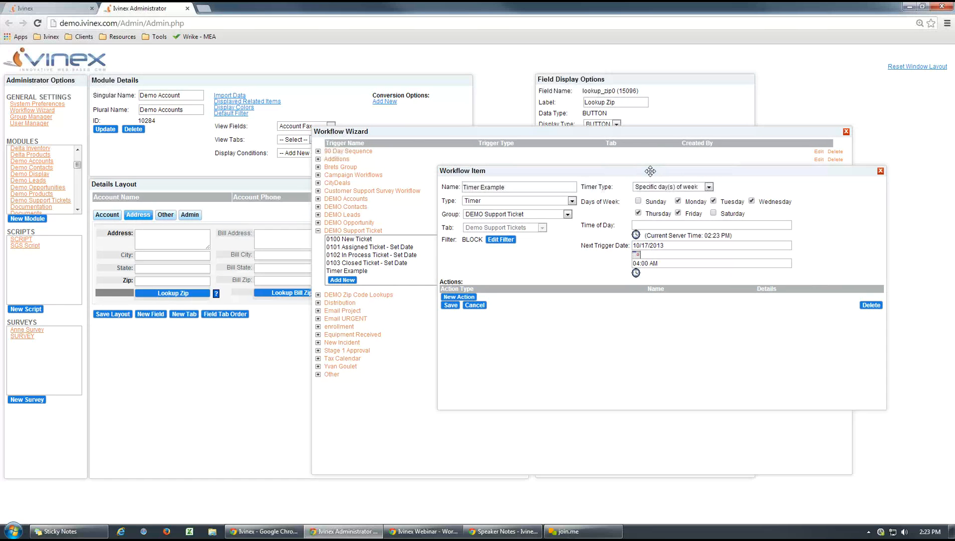
left_click_drag(656, 171, 605, 175)
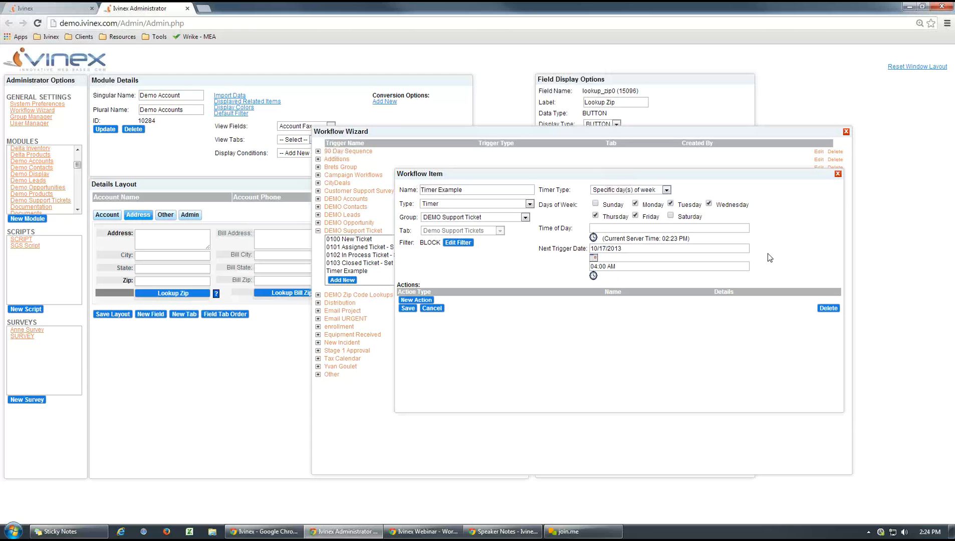
- Limit the Timer Example's days of the week to Monday only
left_click(670, 204)
left_click(634, 215)
left_click(595, 215)
- Examine the Timer Example's BLOCK filter, which compares Record ID with FILTERBLOCK, and cancel the filter unchanged
left_click(458, 243)
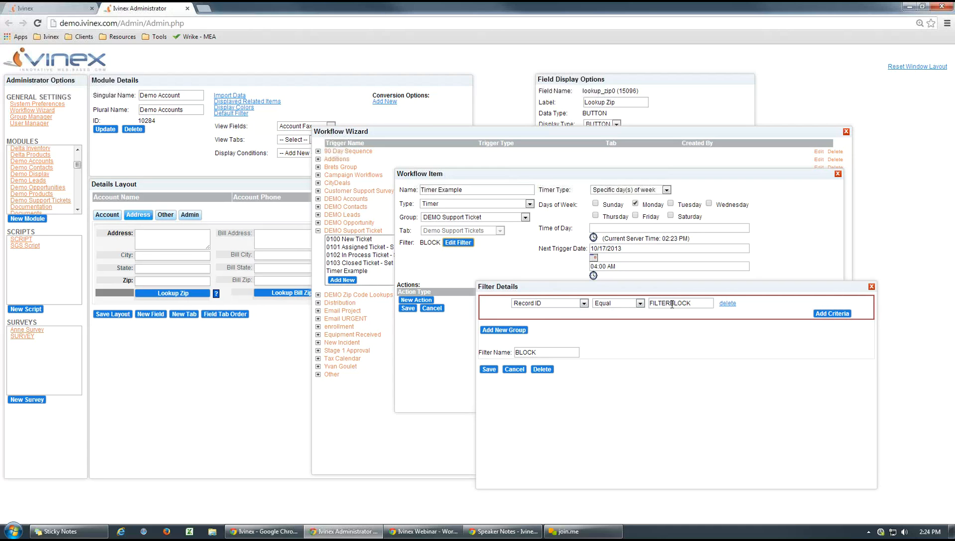
left_click_drag(693, 303, 651, 334)
left_click(665, 342)
left_click(516, 371)
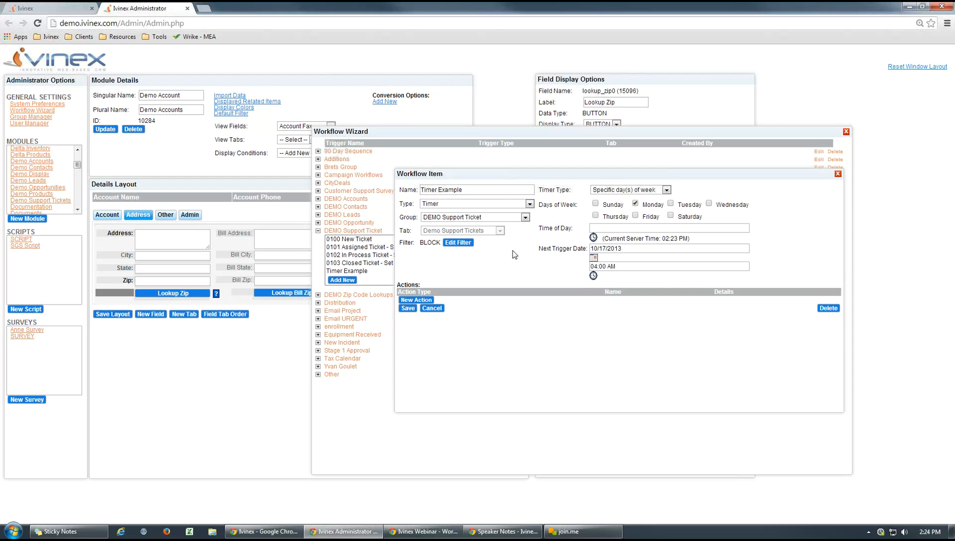
- Try a monthly timer for September on day 25, and return the timer type to Specific day(s) of week
left_click_drag(493, 176, 482, 173)
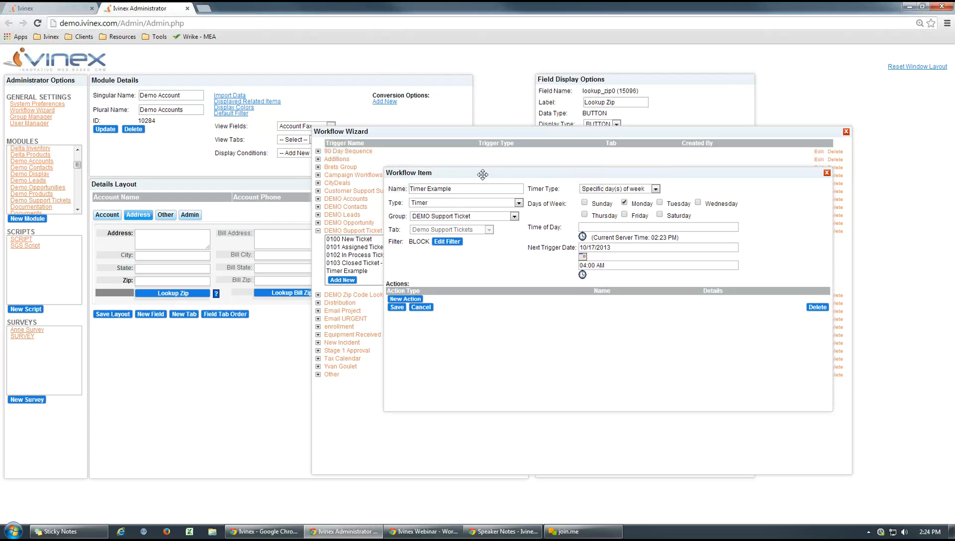
left_click(655, 189)
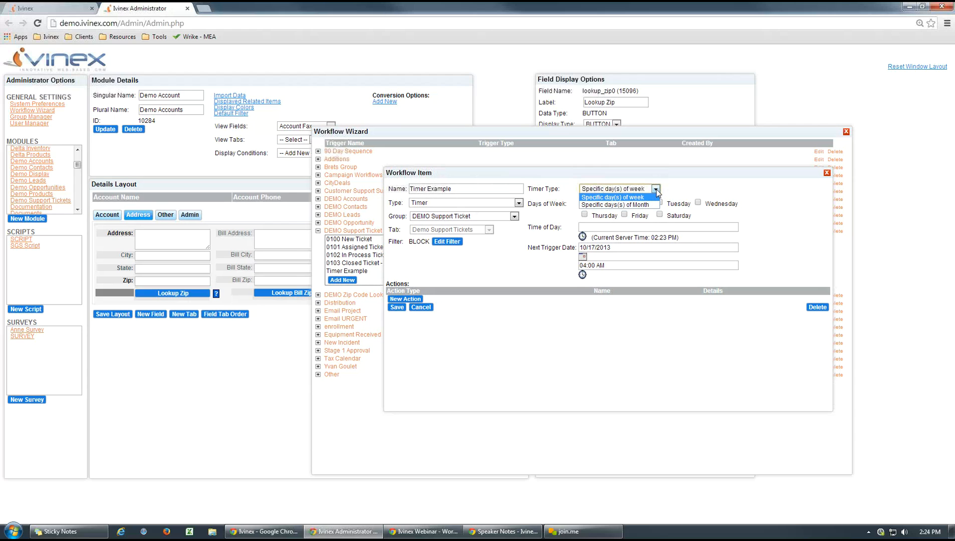
left_click(615, 204)
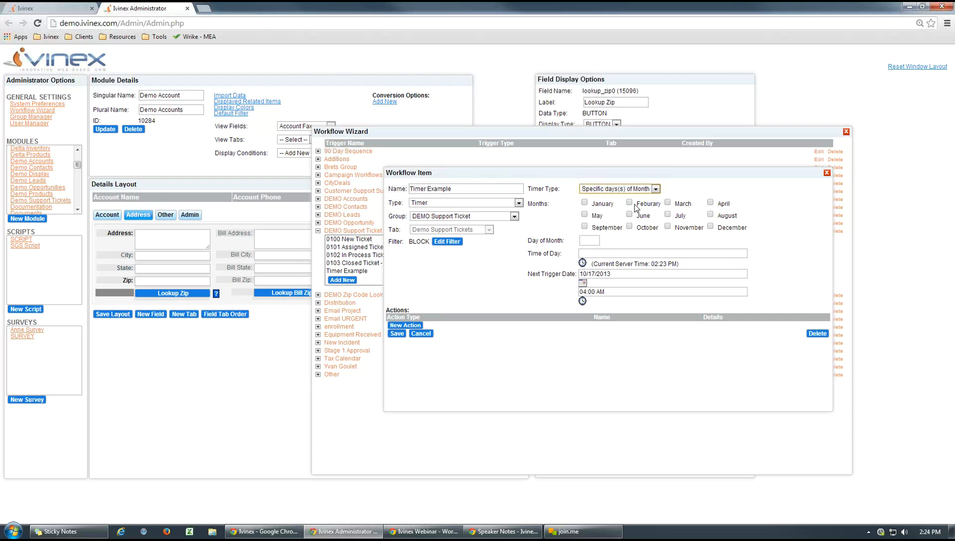
left_click(584, 226)
left_click(589, 240)
type("25")
left_click(649, 245)
left_click(656, 190)
left_click(628, 200)
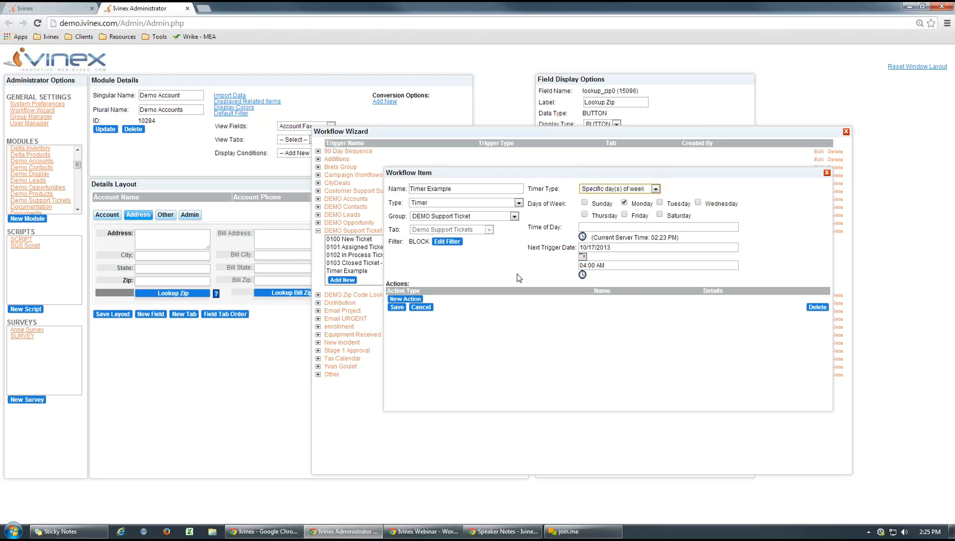
- Try adding a second AND criterion to the BLOCK filter, delete it, and cancel the filter
left_click(446, 242)
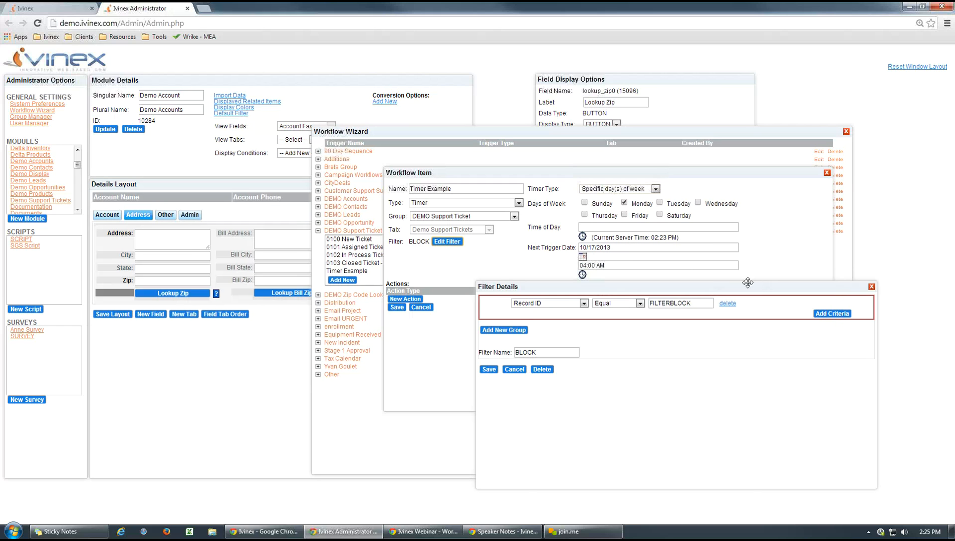
left_click_drag(747, 283, 701, 235)
left_click(785, 265)
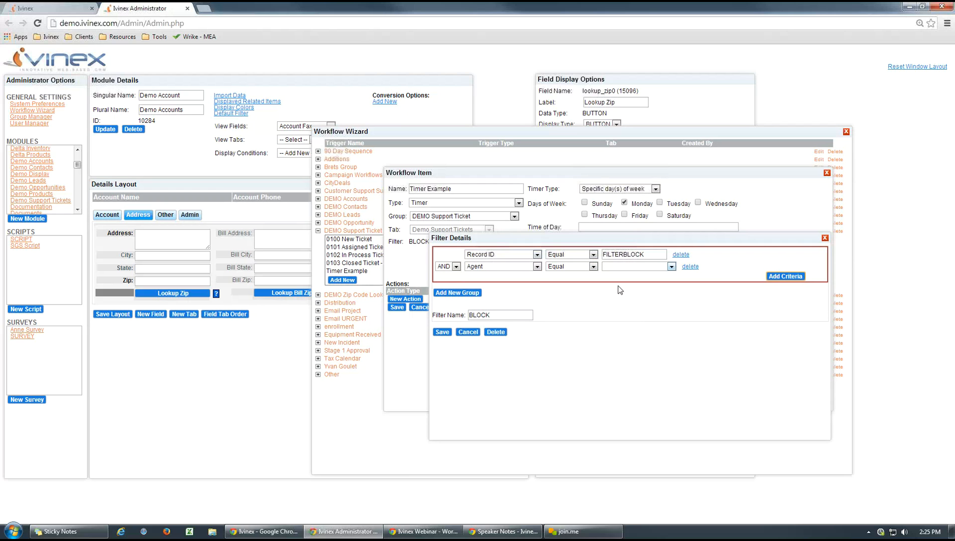
left_click_drag(580, 245, 565, 282)
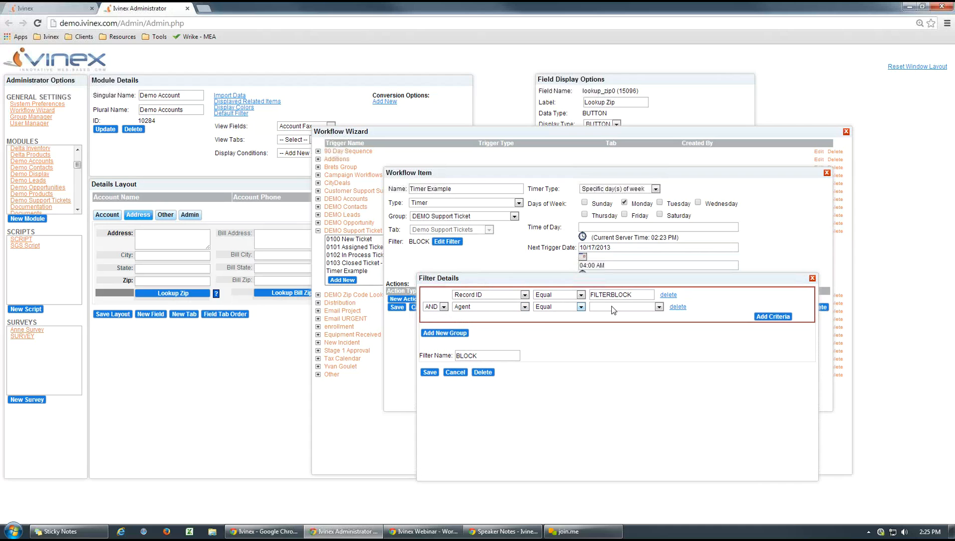
left_click(678, 307)
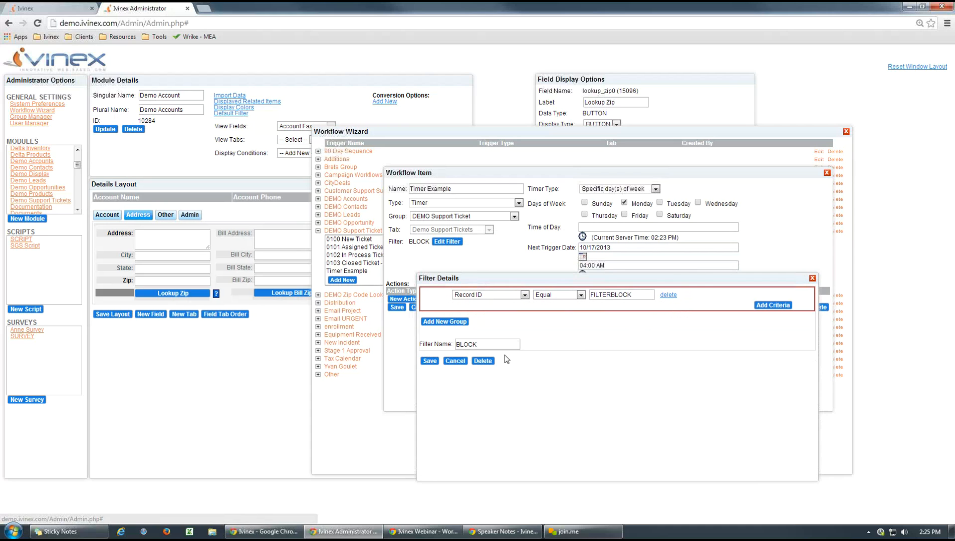
left_click(454, 360)
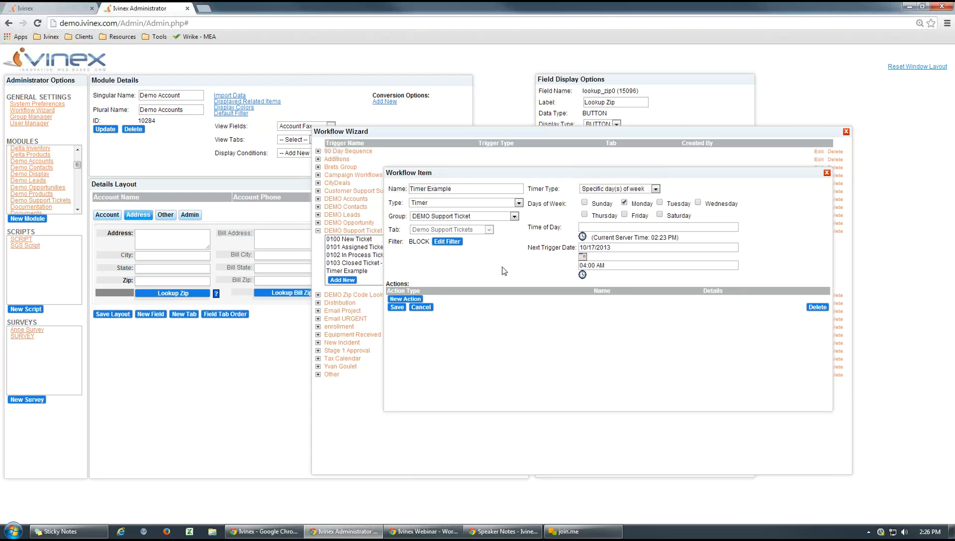
- Discard the Timer Example edits and switch to the Ivinex Webinar slides in Google Drive
left_click(421, 307)
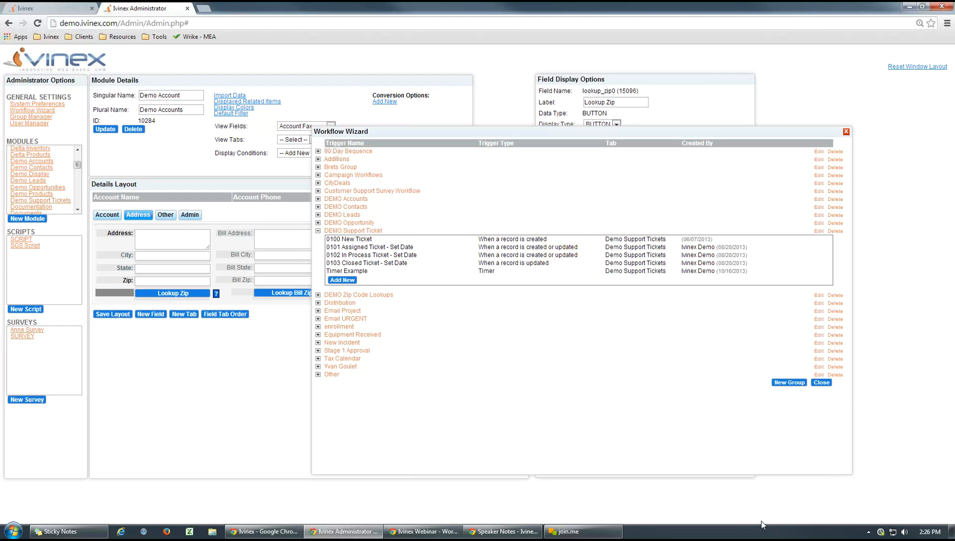
left_click(427, 530)
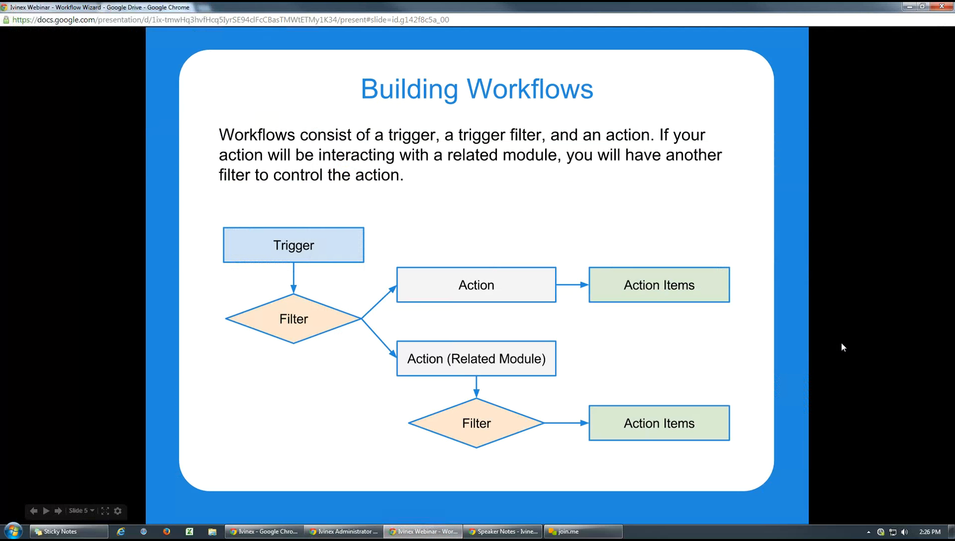